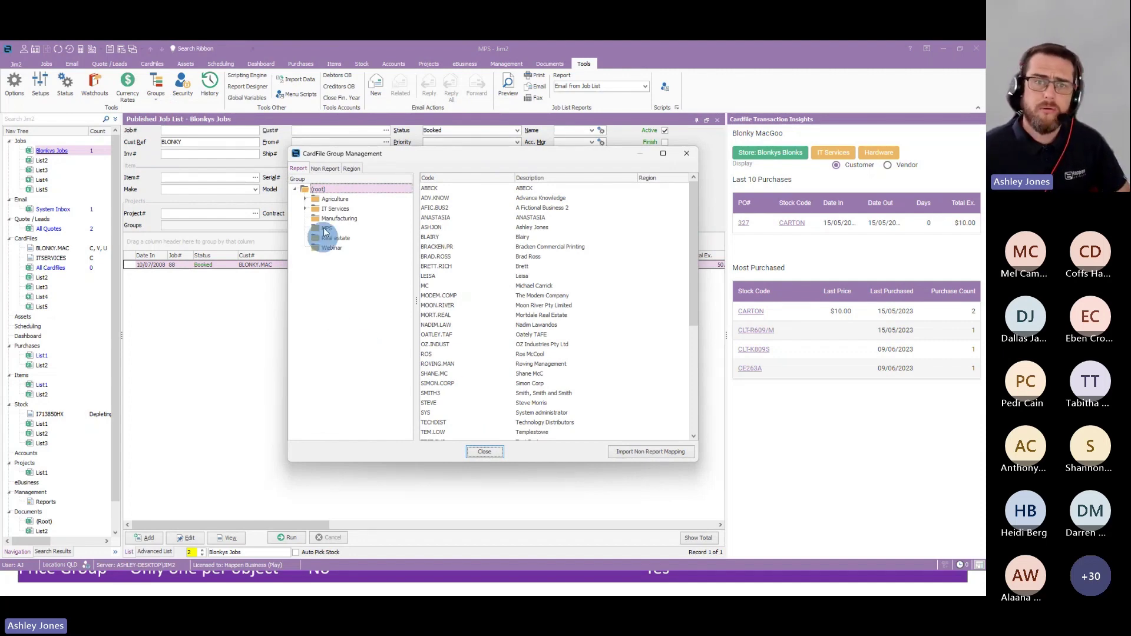
pyautogui.rightClick(332, 248)
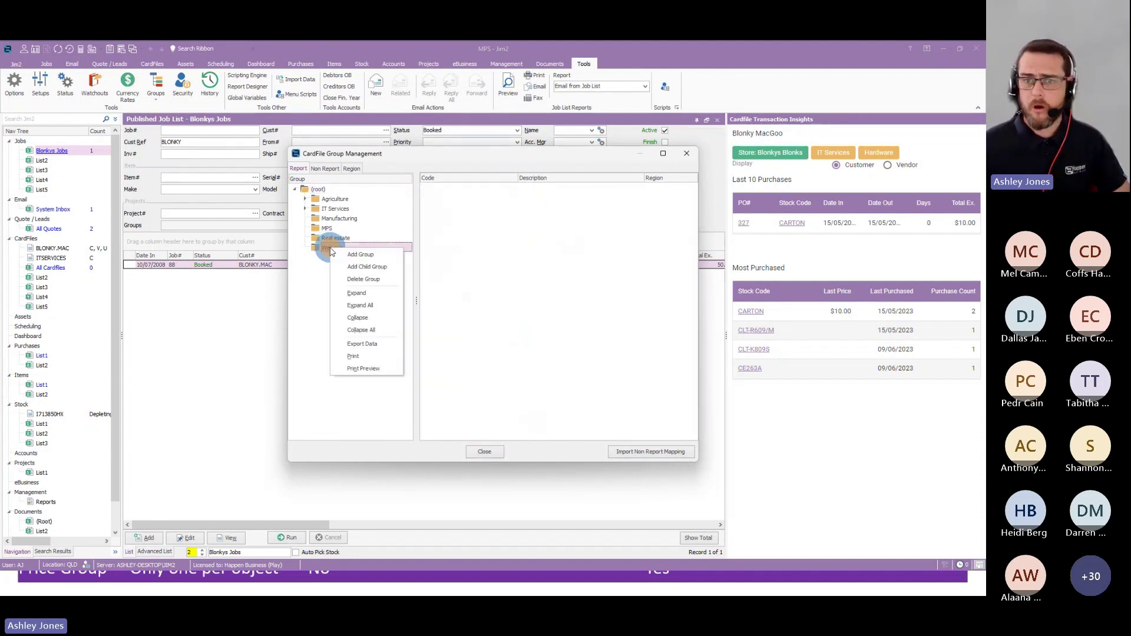
pyautogui.click(375, 257)
pyautogui.click(374, 257)
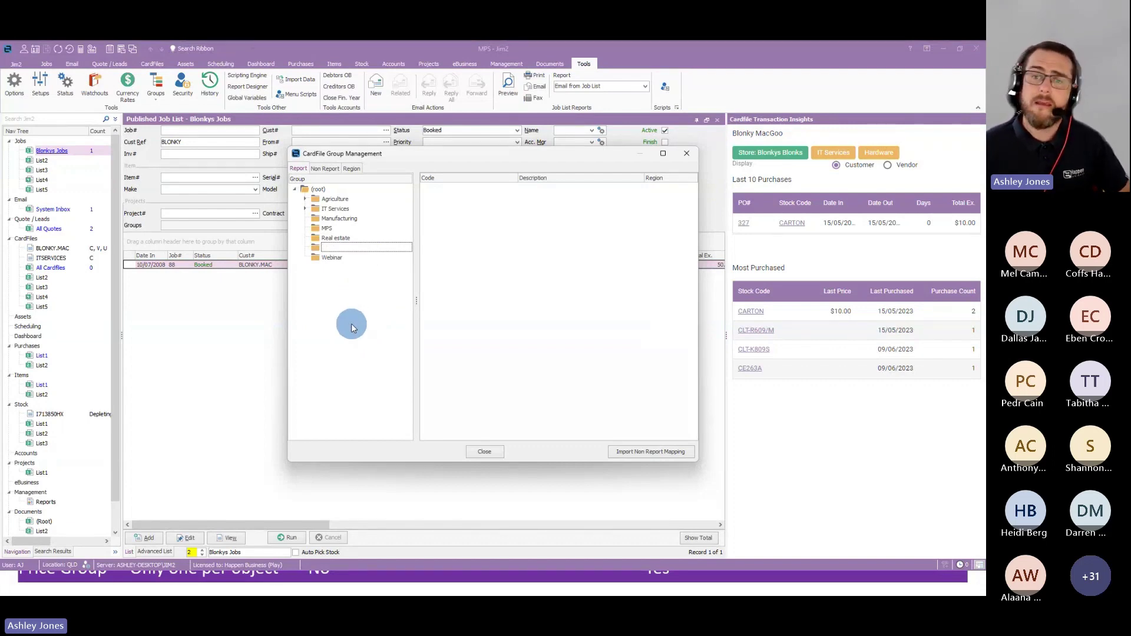
pyautogui.click(352, 328)
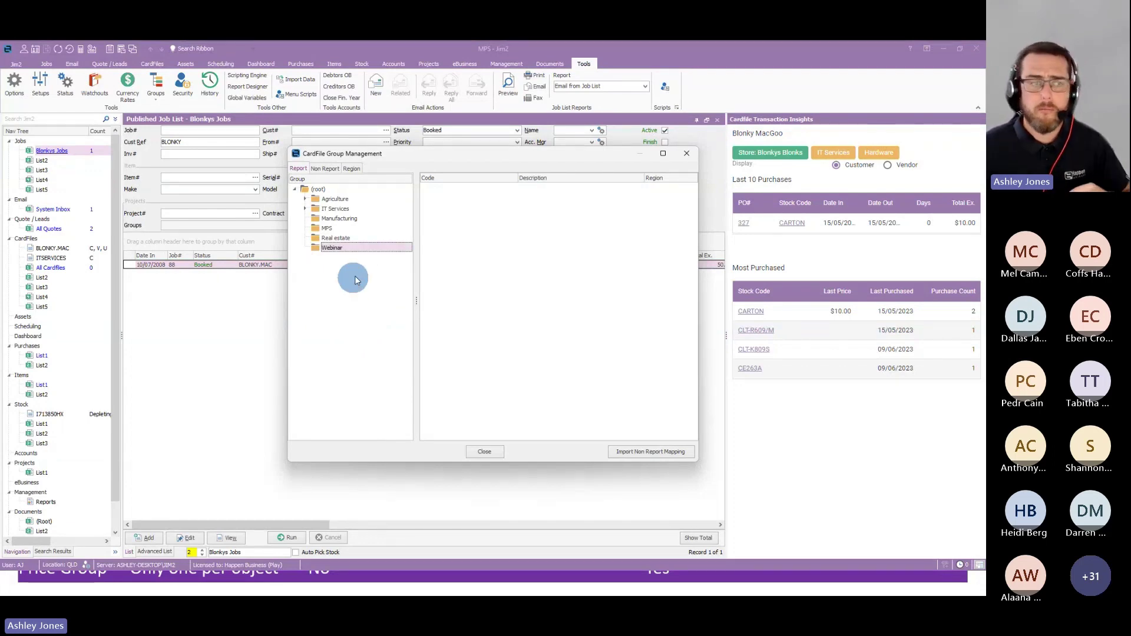
# - Add a cardfile report group named kjhasd;lfhj at the same level as the Webinar group
pyautogui.rightClick(337, 248)
pyautogui.click(370, 255)
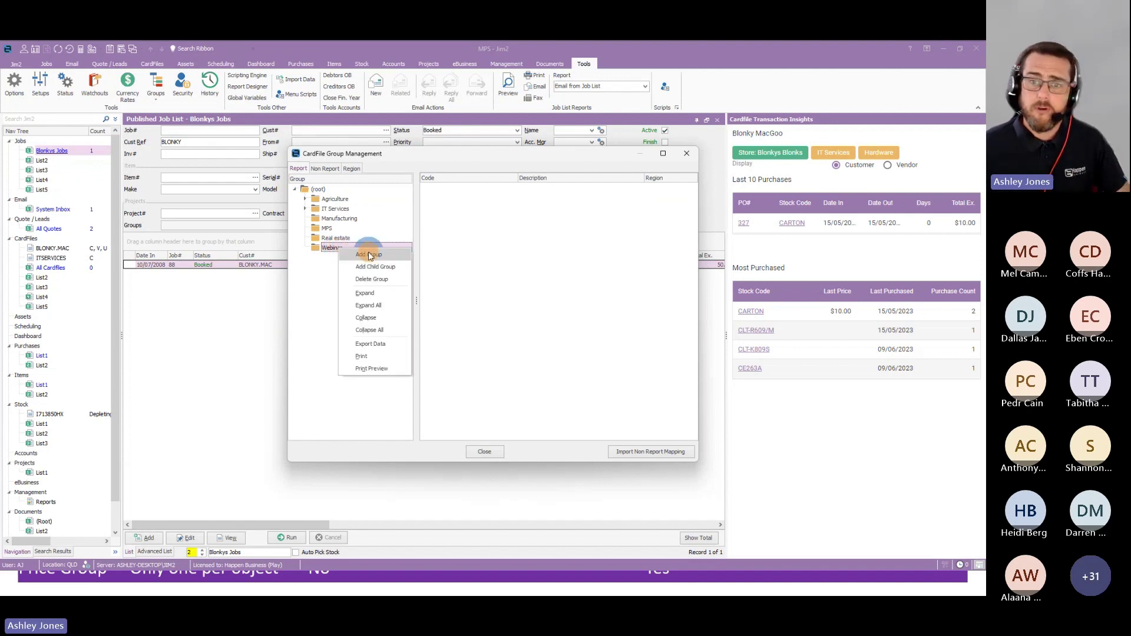
pyautogui.write('kjhasd;lfhj')
pyautogui.press('Return')
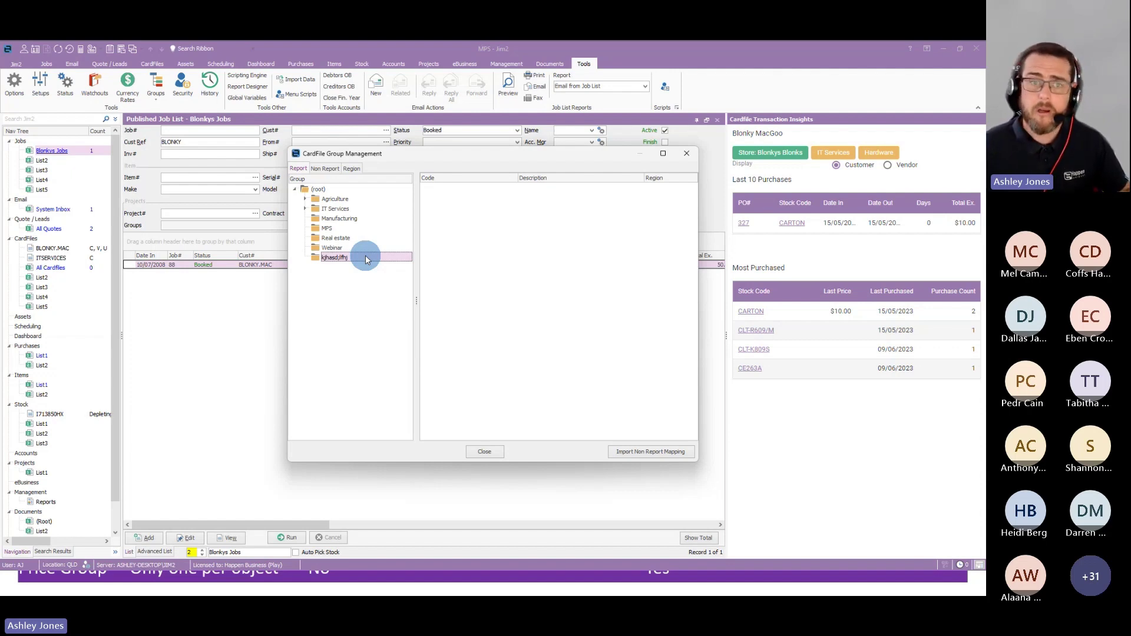
# - Rename the kjhasd;lfhj report group as test
pyautogui.click(366, 260)
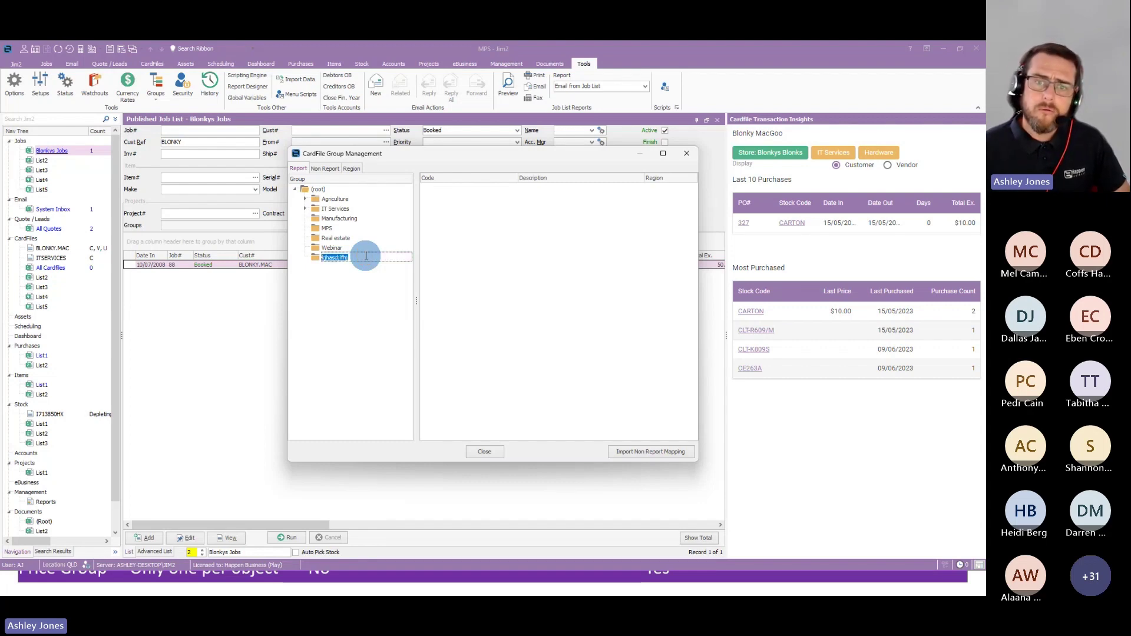
pyautogui.click(364, 328)
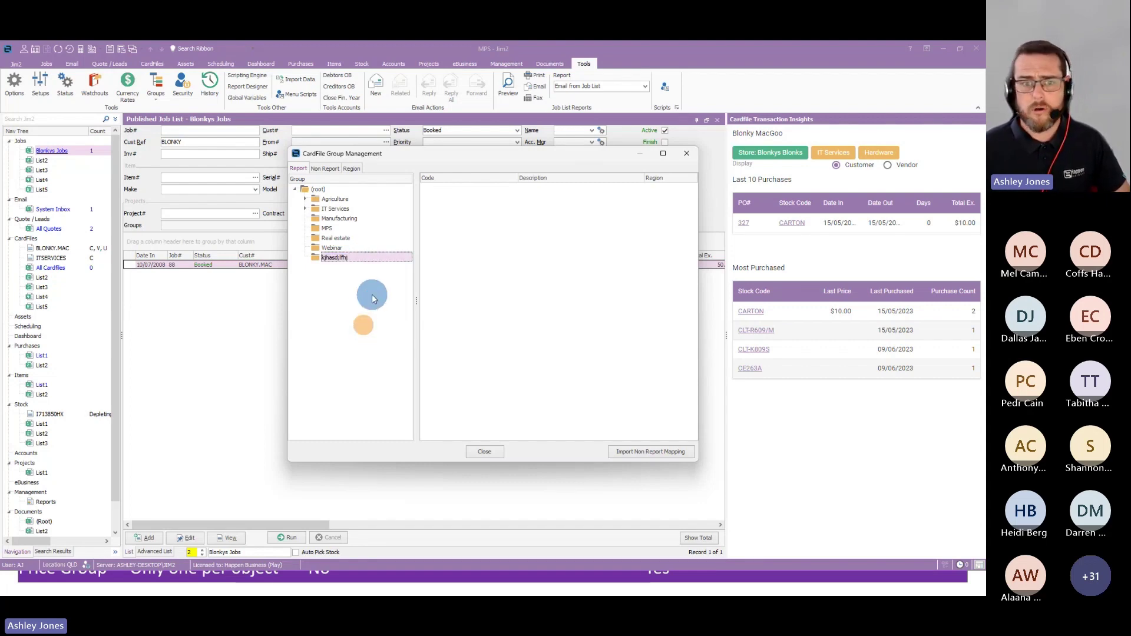
pyautogui.click(345, 261)
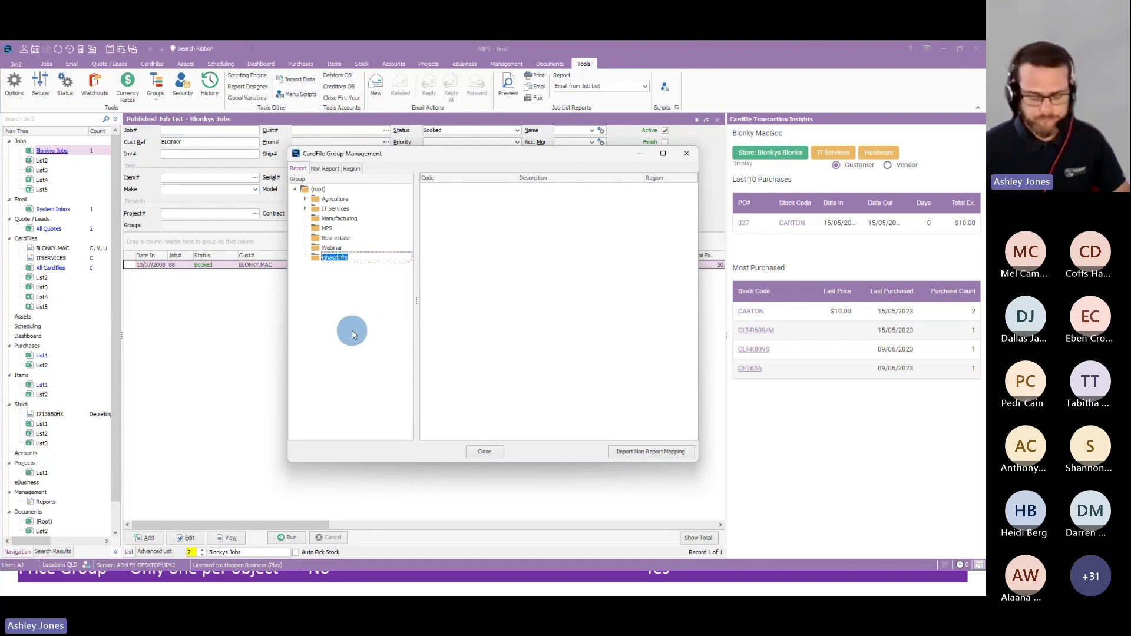
pyautogui.write('test')
pyautogui.press('Return')
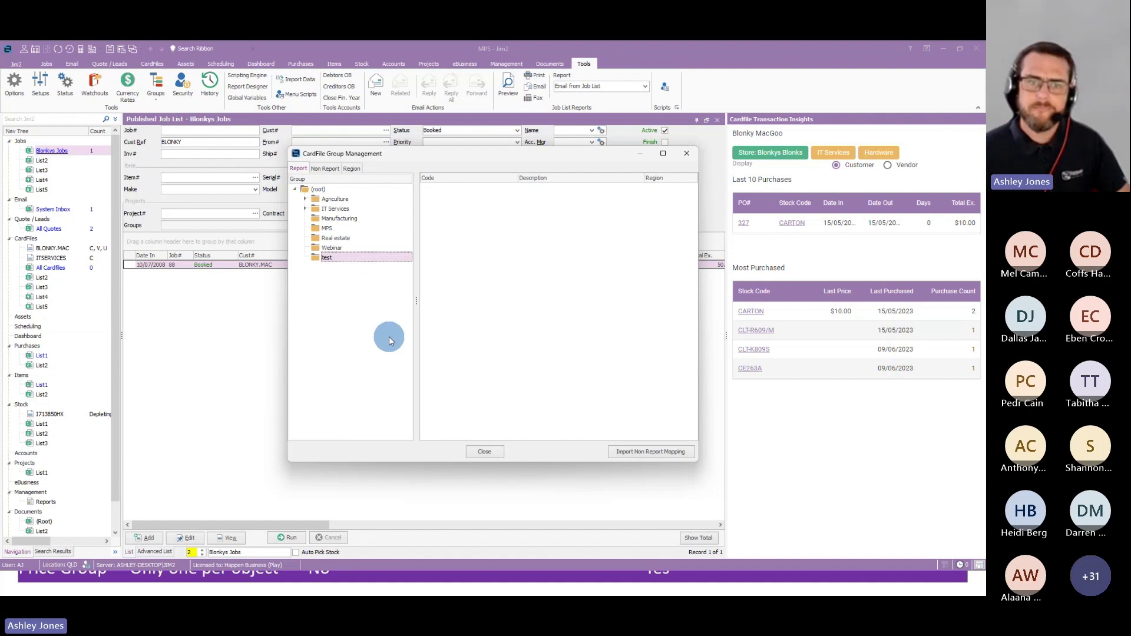
# - List the cardfiles at the root level and try to assign one of them to the test group
pyautogui.click(316, 189)
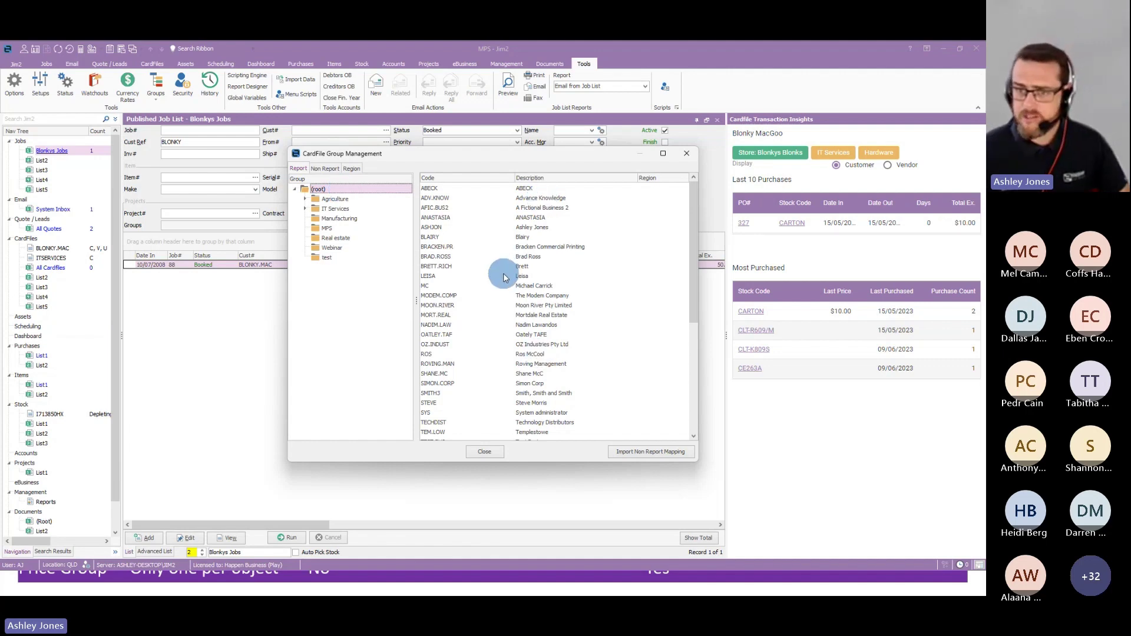
pyautogui.moveTo(478, 273)
pyautogui.mouseDown()
pyautogui.moveTo(348, 295)
pyautogui.moveTo(331, 234)
pyautogui.moveTo(326, 259)
pyautogui.mouseUp()
pyautogui.click(500, 373)
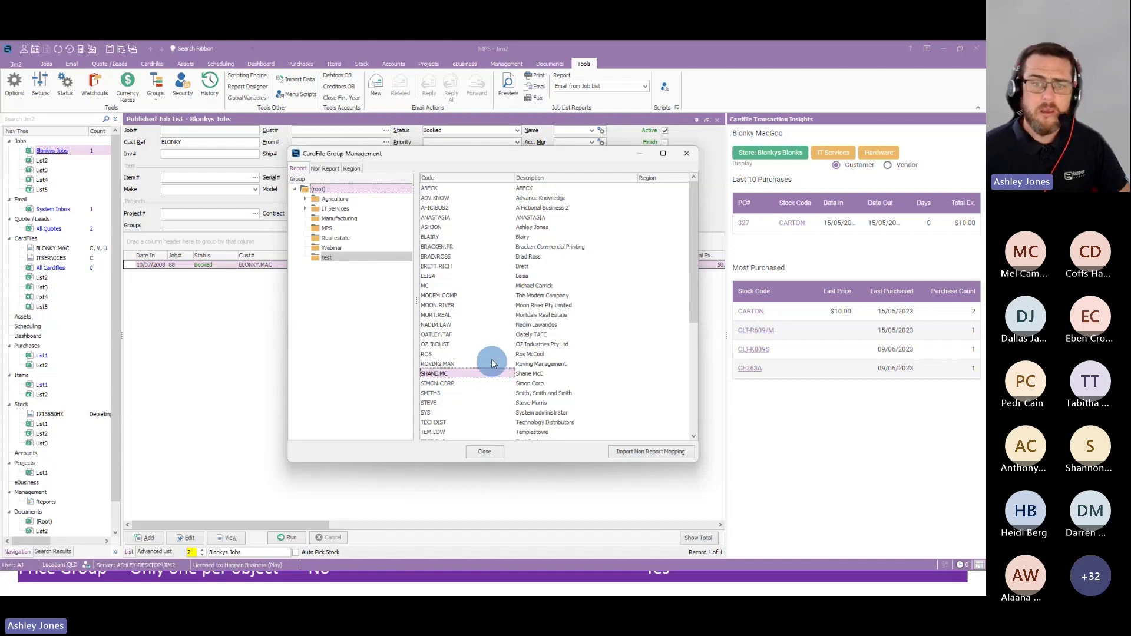
# - Select a consecutive range of cardfiles in the root list, and replace that selection with four non-adjacent cardfiles
pyautogui.click(458, 258)
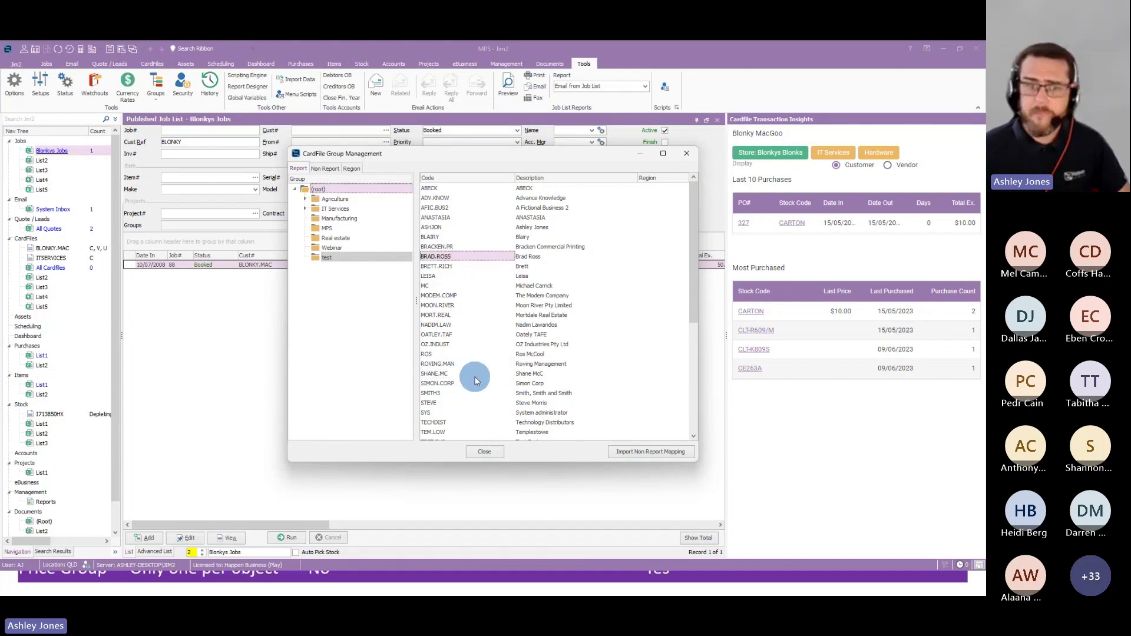
pyautogui.keyDown('shift'); pyautogui.click(473, 374); pyautogui.keyUp('shift')
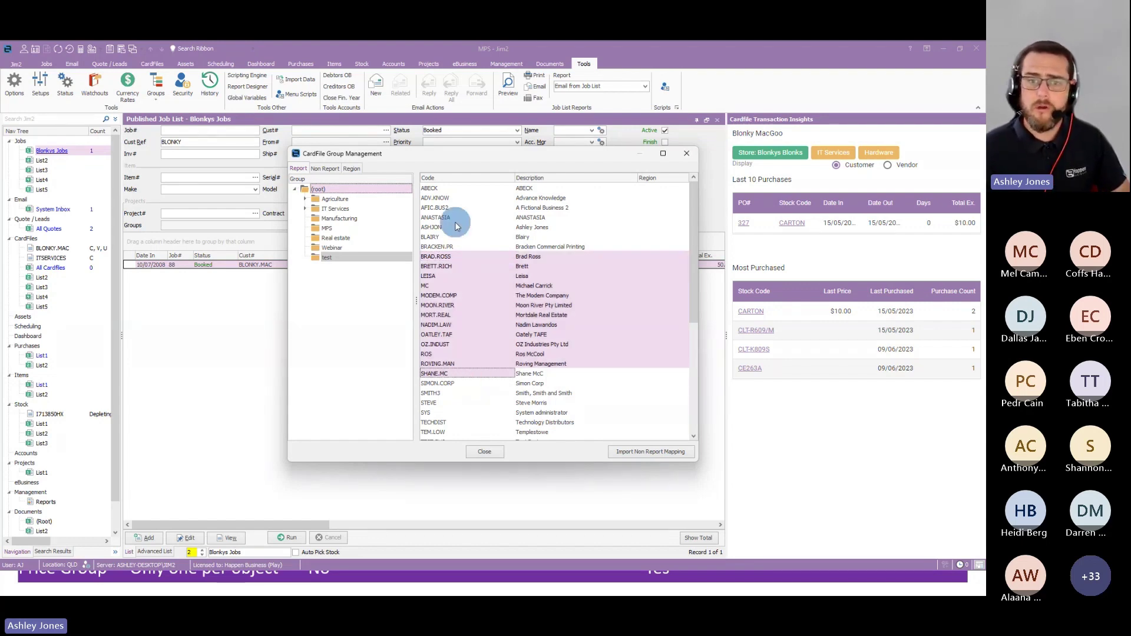
pyautogui.click(439, 228)
pyautogui.keyDown('ctrl'); pyautogui.click(440, 276); pyautogui.keyUp('ctrl')
pyautogui.keyDown('ctrl'); pyautogui.click(448, 334); pyautogui.keyUp('ctrl')
pyautogui.keyDown('ctrl'); pyautogui.click(468, 384); pyautogui.keyUp('ctrl')
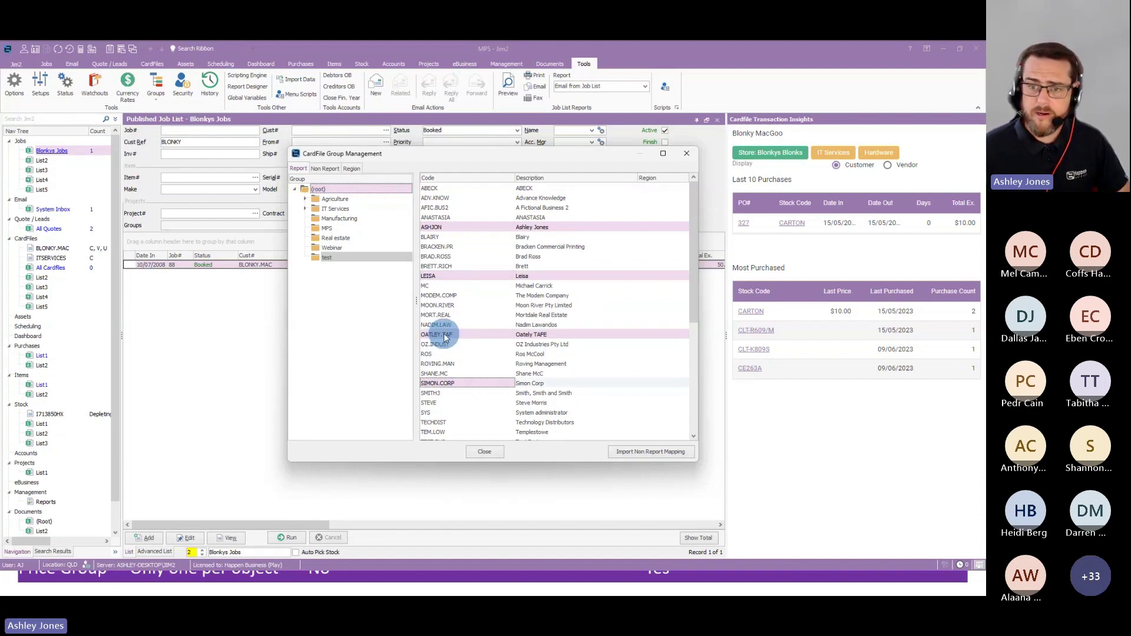
pyautogui.moveTo(435, 334); pyautogui.dragTo(512, 334)
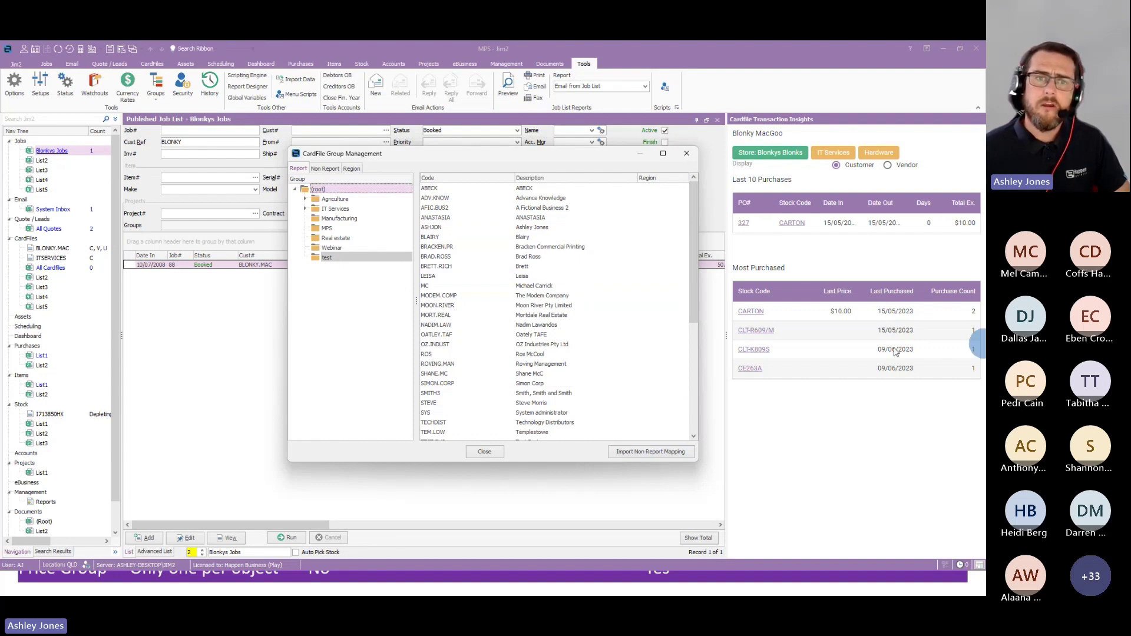
# - Close the cardfile group management window and create a new job list
pyautogui.click(693, 158)
pyautogui.click(46, 64)
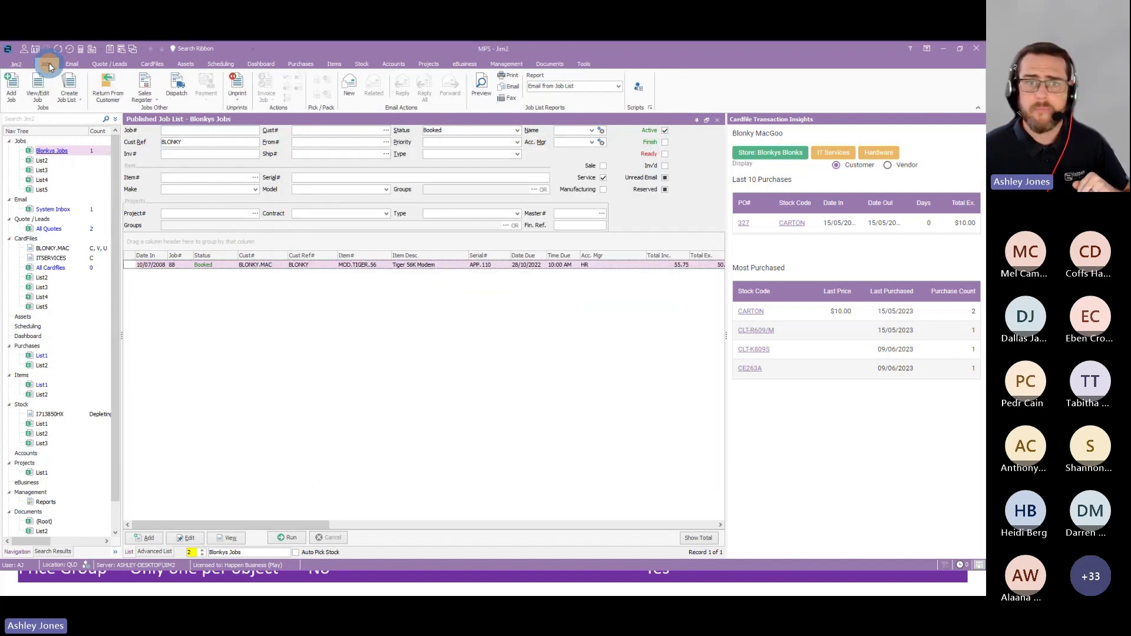
pyautogui.click(69, 89)
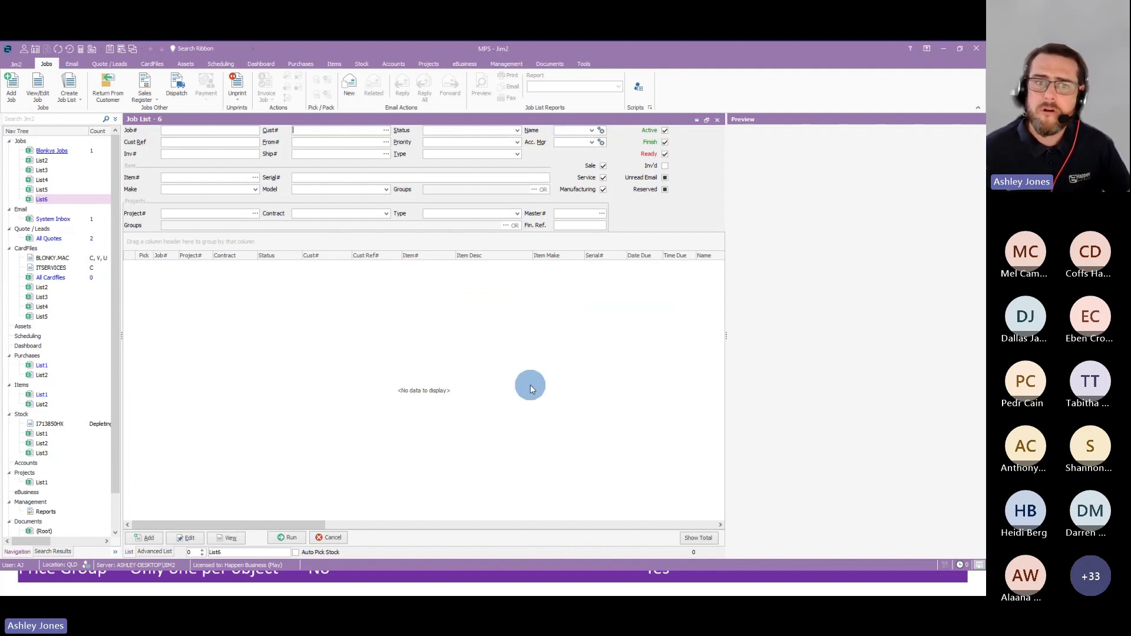
# - Switch the job list's project Groups filter from OR to AND matching
pyautogui.click(134, 226)
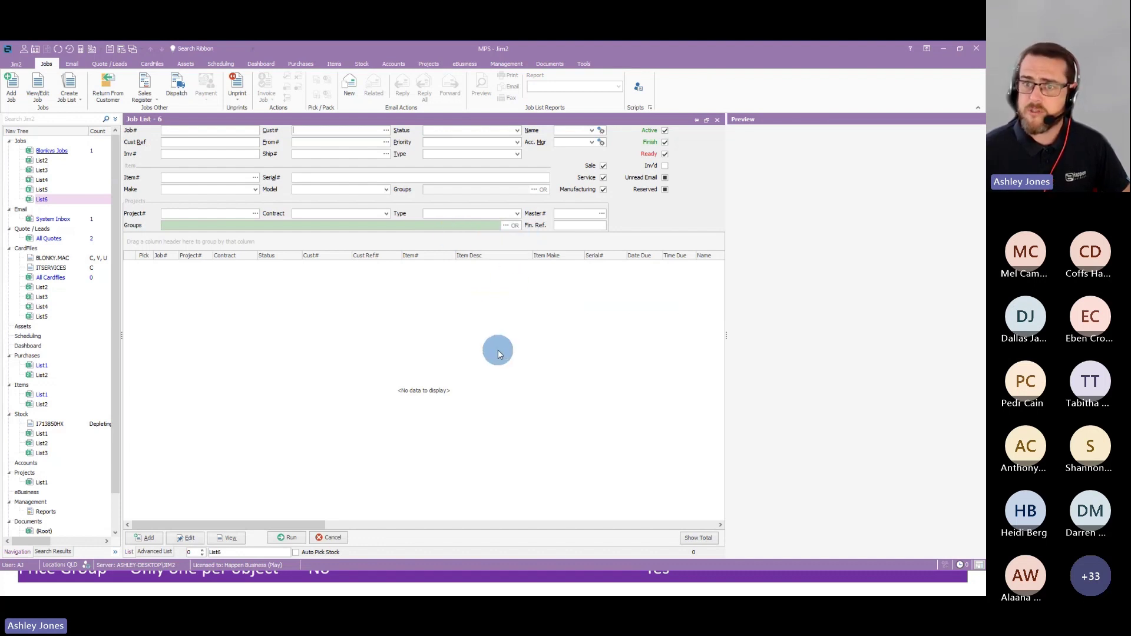
pyautogui.click(134, 226)
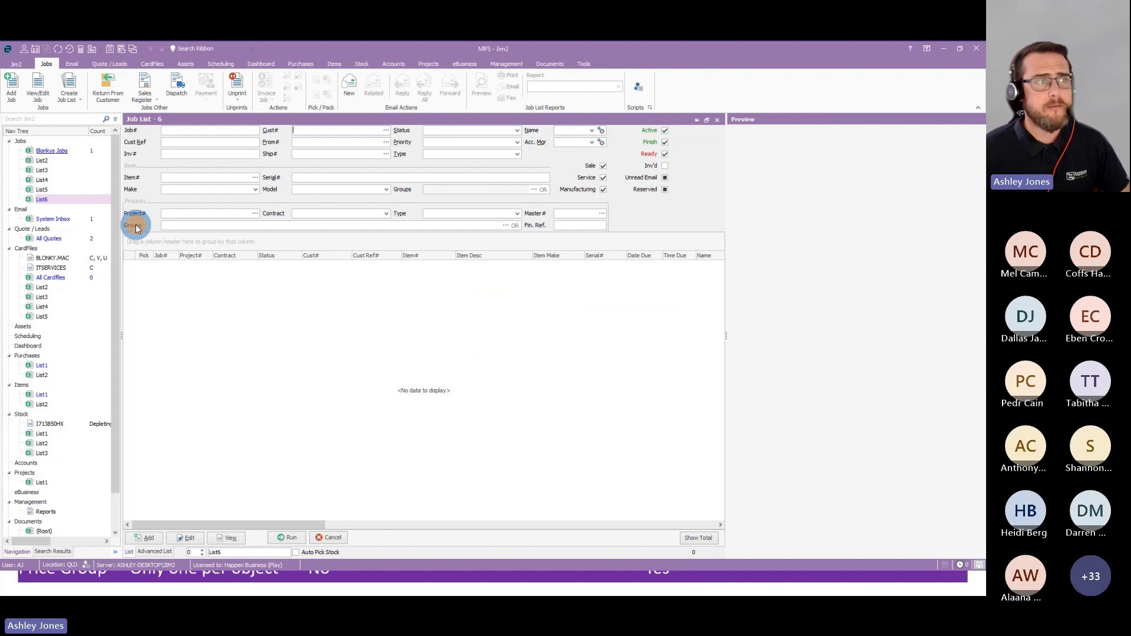
pyautogui.click(517, 226)
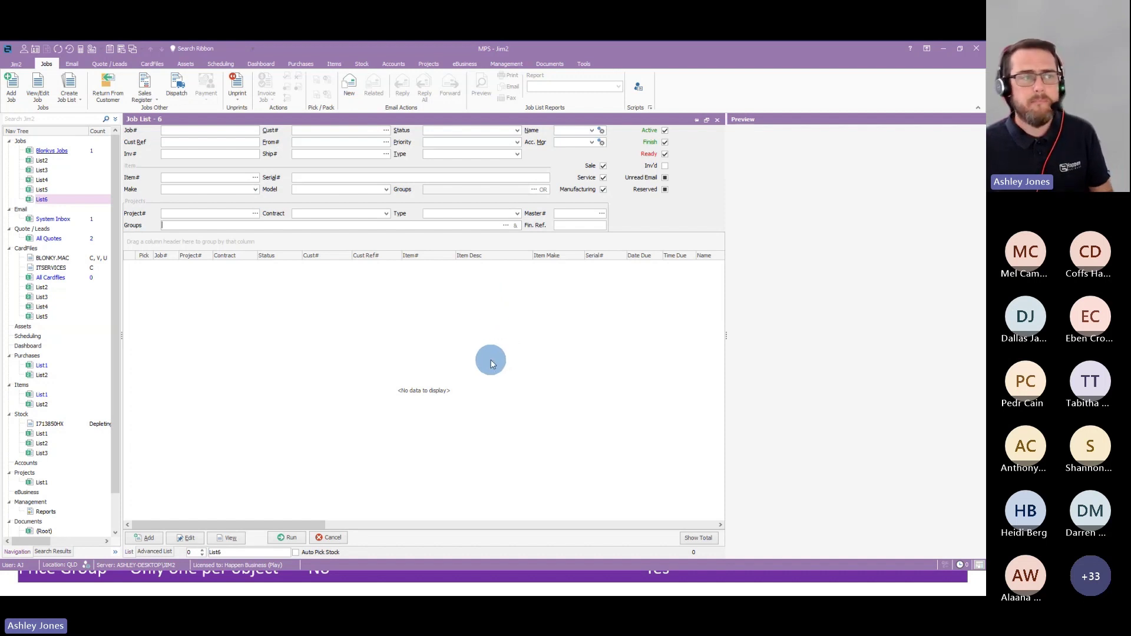
# - Set the job list's project Groups filter to the Account and Financed report groups
pyautogui.click(505, 226)
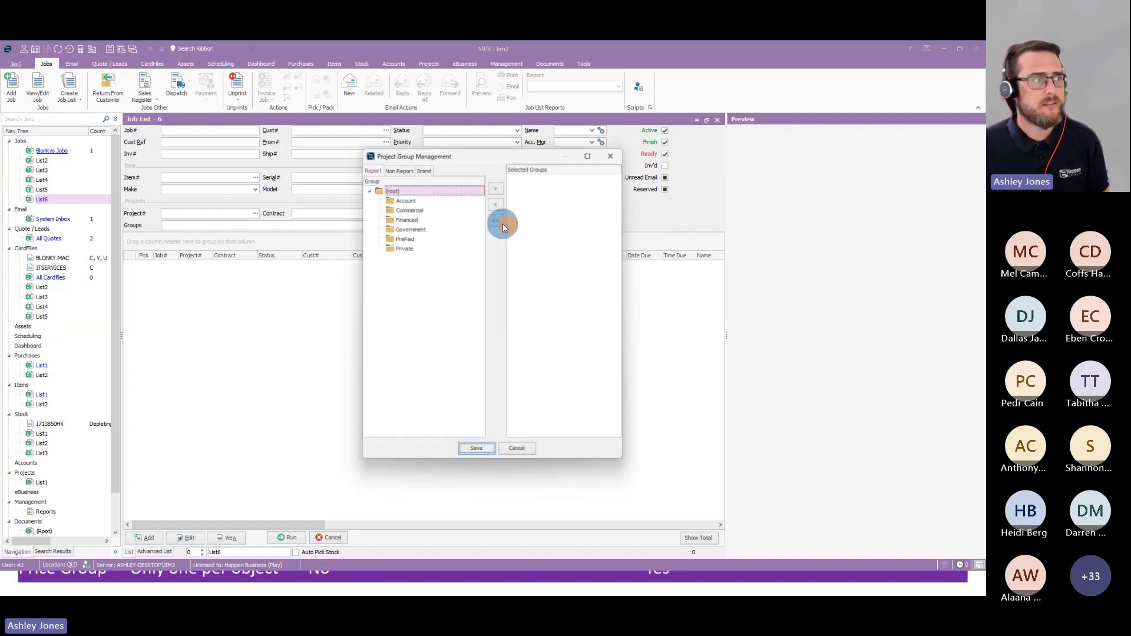
pyautogui.click(406, 201)
pyautogui.click(496, 189)
pyautogui.click(420, 221)
pyautogui.click(496, 186)
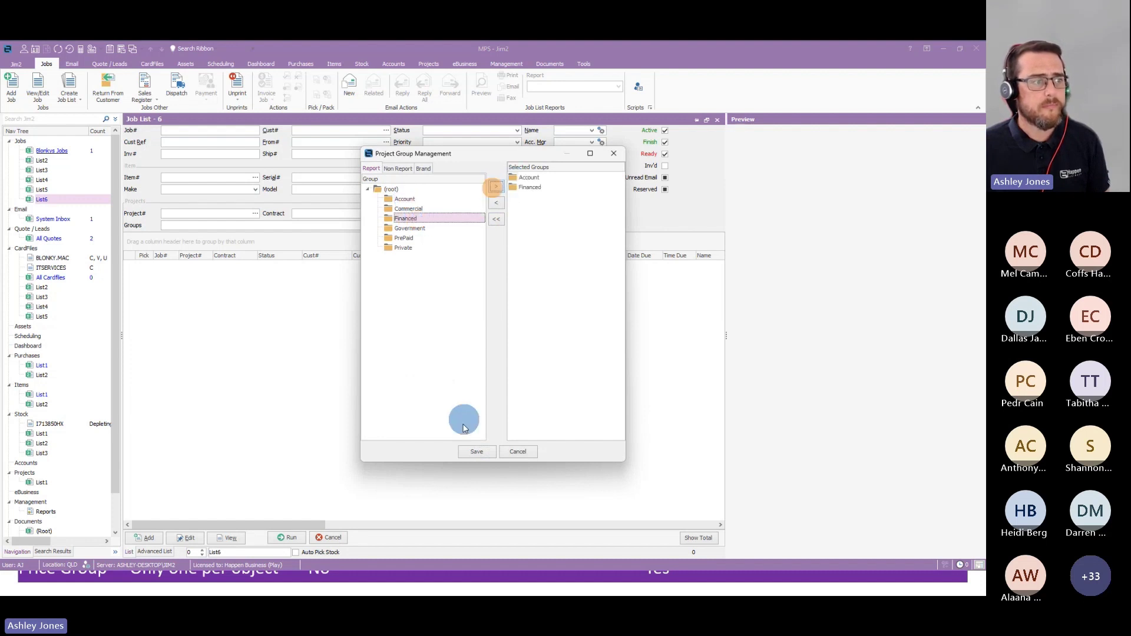
pyautogui.click(476, 452)
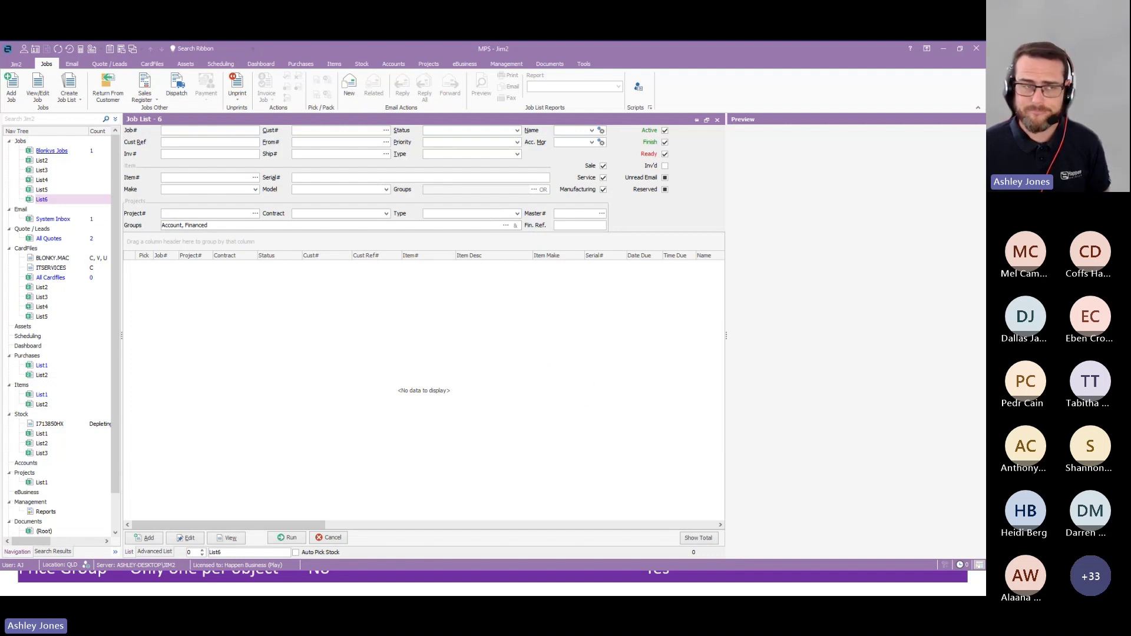
# - Examine the cardfile report and non-report groups, including the subgroups of IT Services, and close the group management window
pyautogui.click(584, 63)
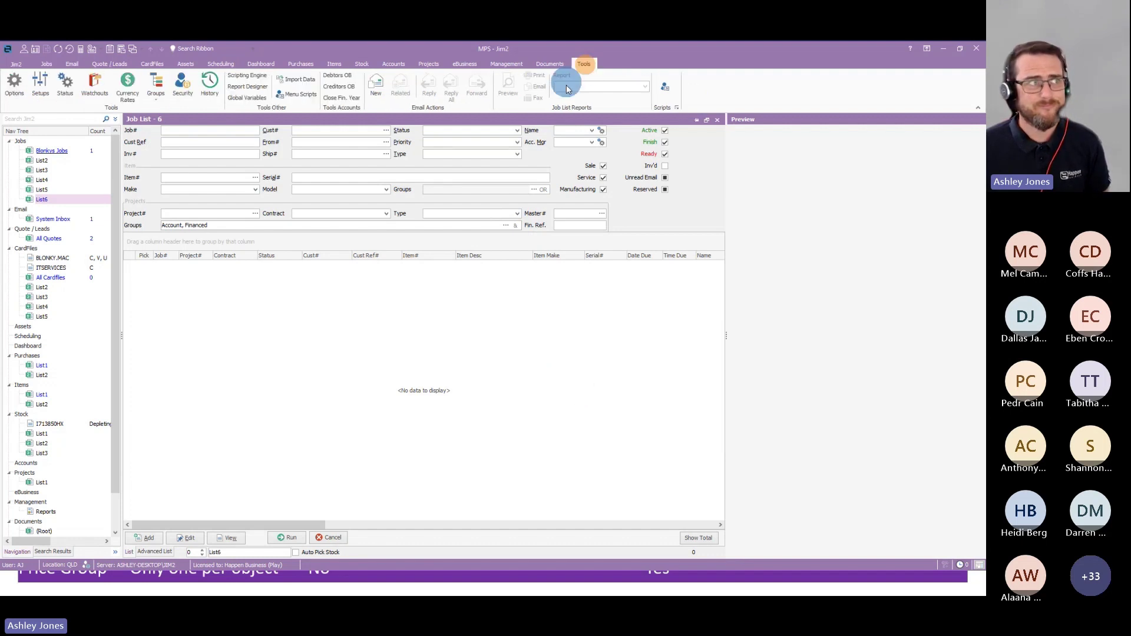
pyautogui.click(165, 96)
pyautogui.click(168, 108)
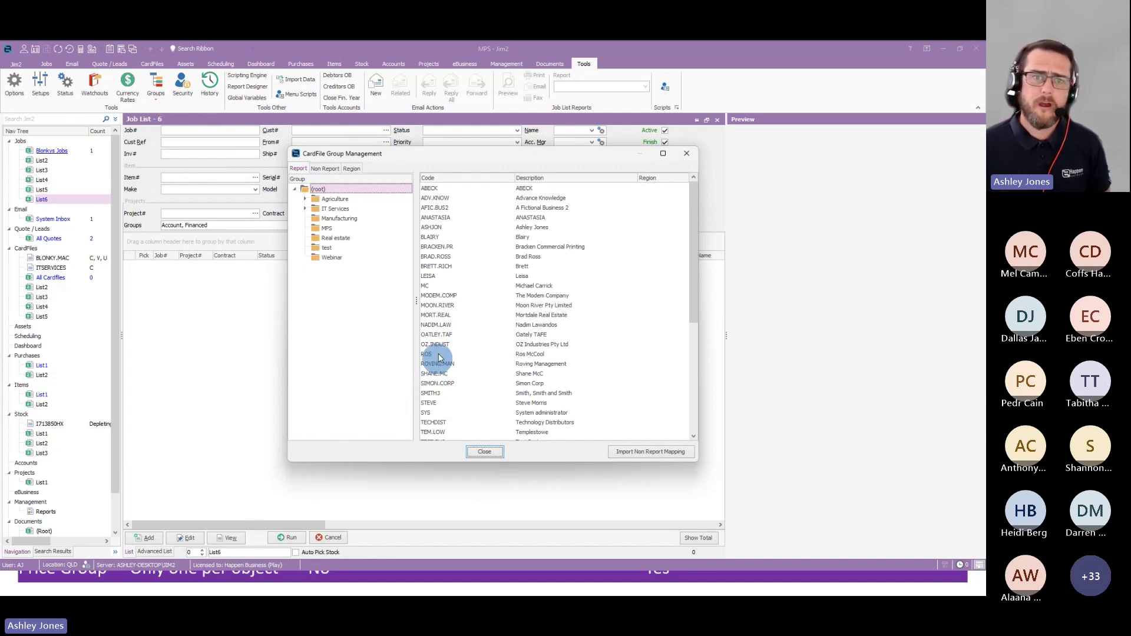
pyautogui.click(327, 169)
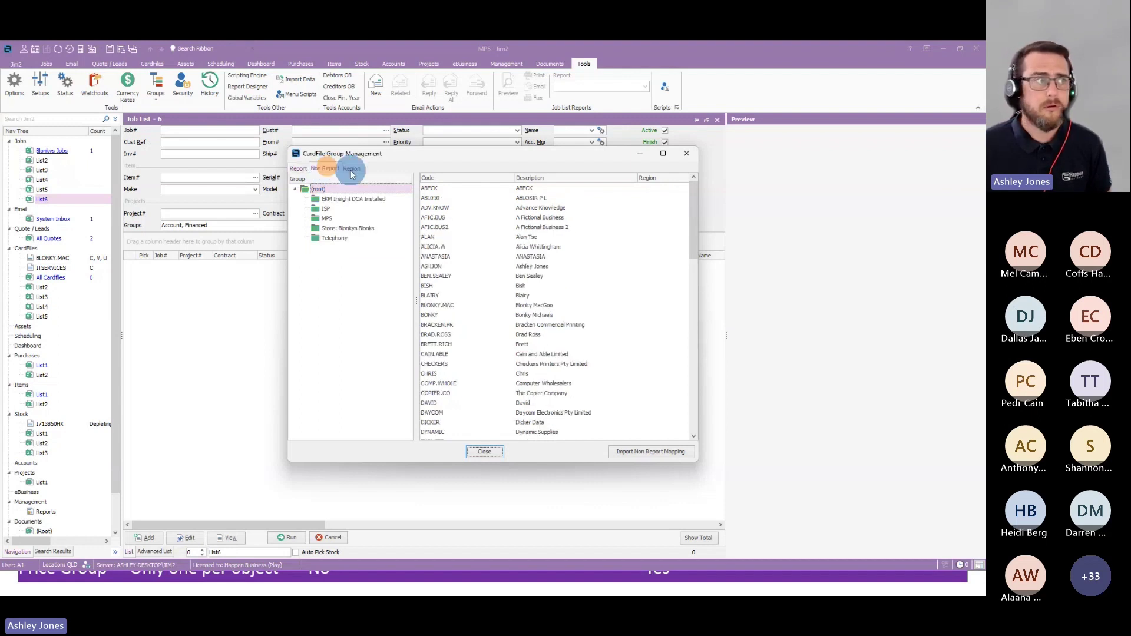
pyautogui.click(298, 168)
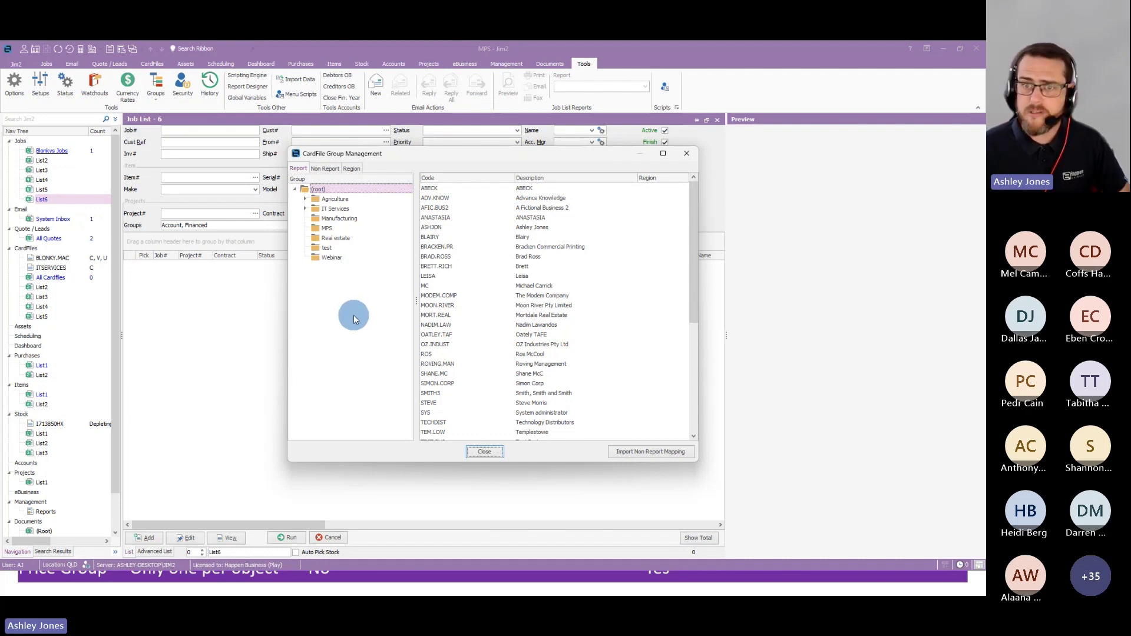
pyautogui.click(305, 210)
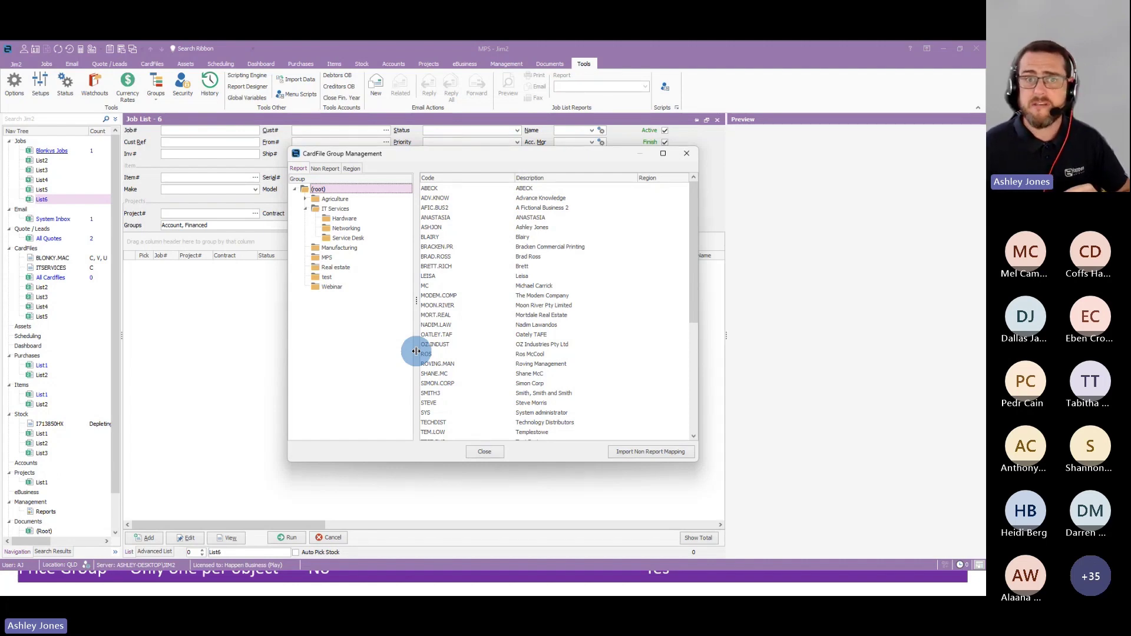
pyautogui.click(691, 154)
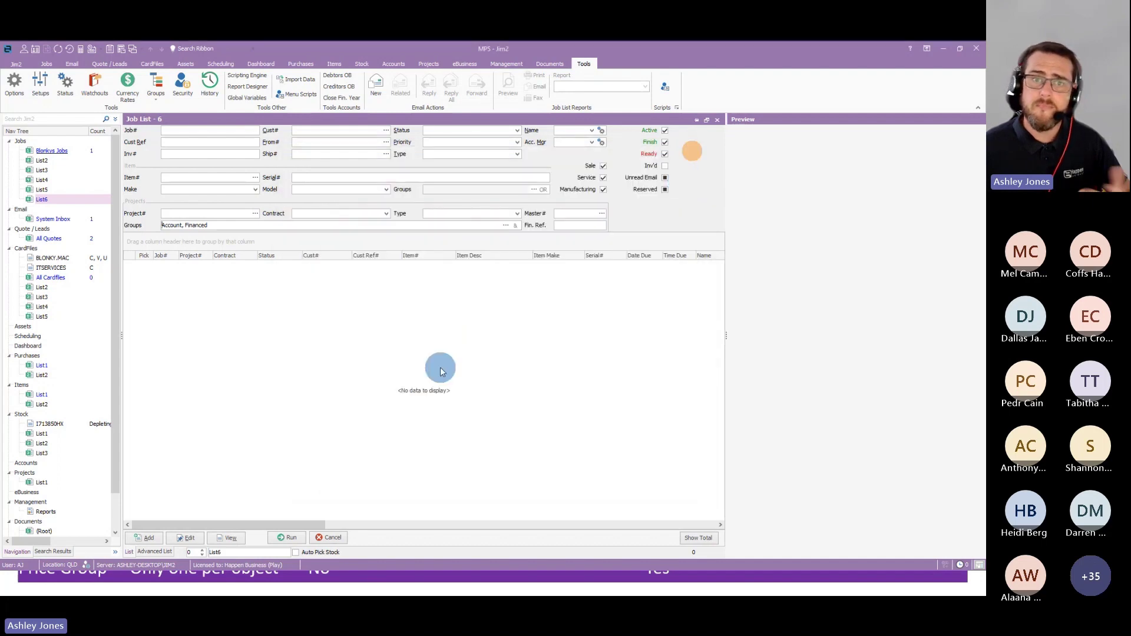
# - Create a new cardfile list filtered by the IT Services card group and run it
pyautogui.click(152, 63)
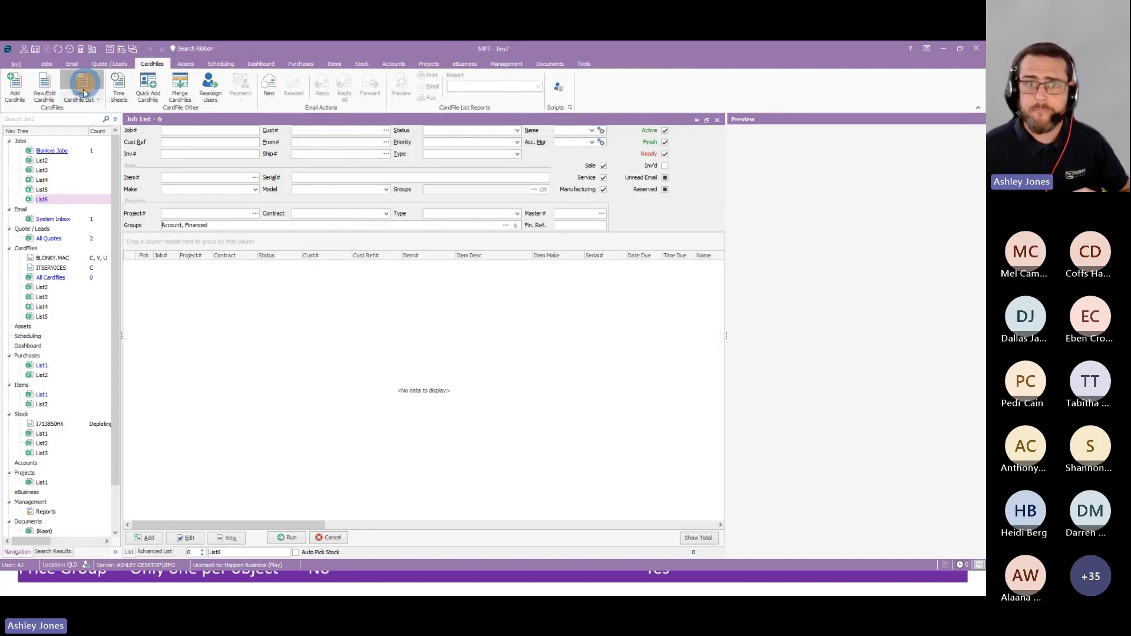
pyautogui.click(83, 92)
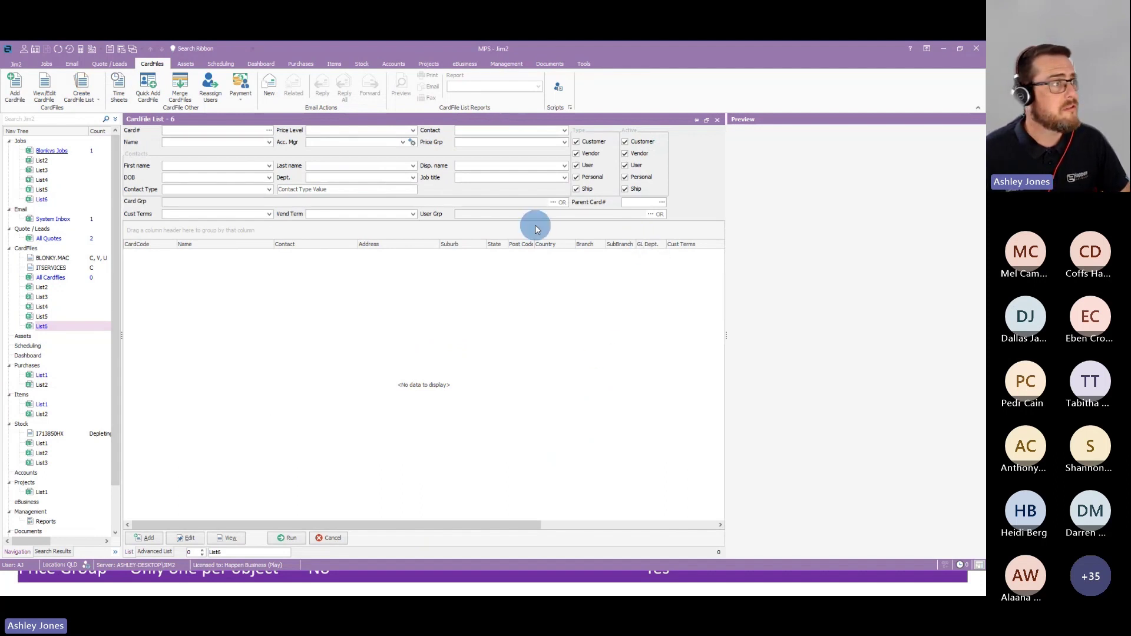
pyautogui.click(569, 205)
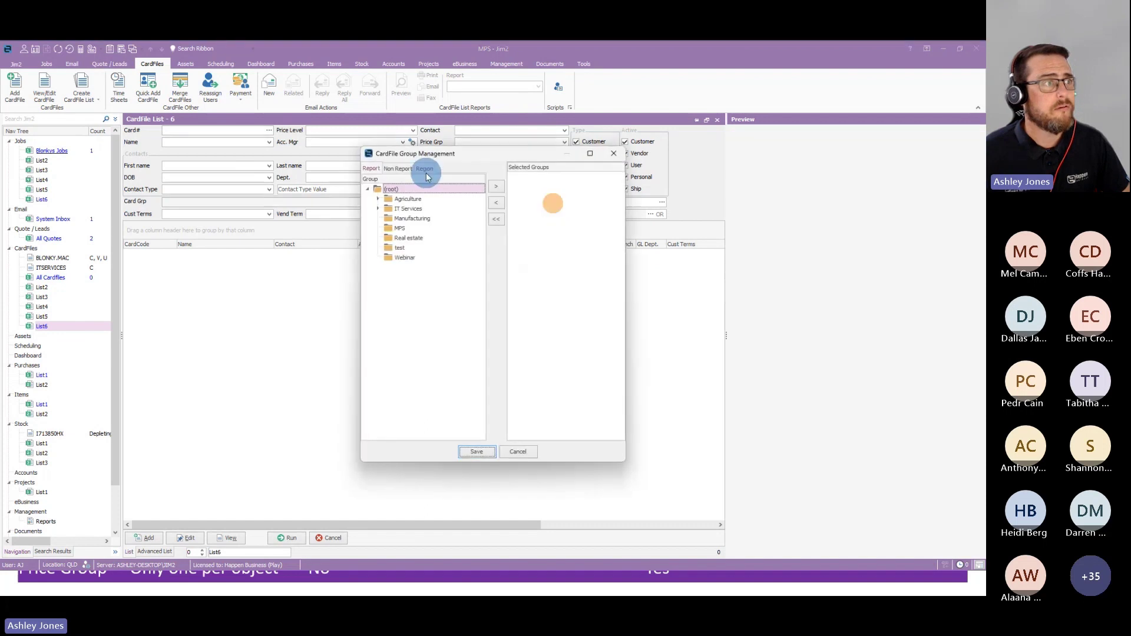
pyautogui.click(404, 210)
pyautogui.click(496, 186)
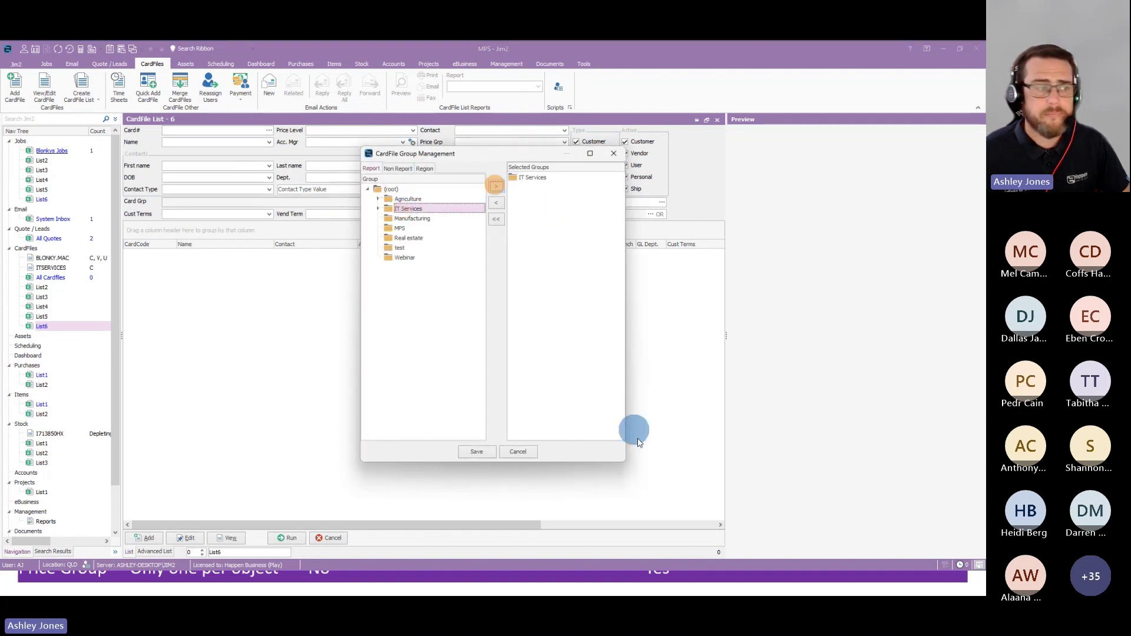
pyautogui.click(476, 452)
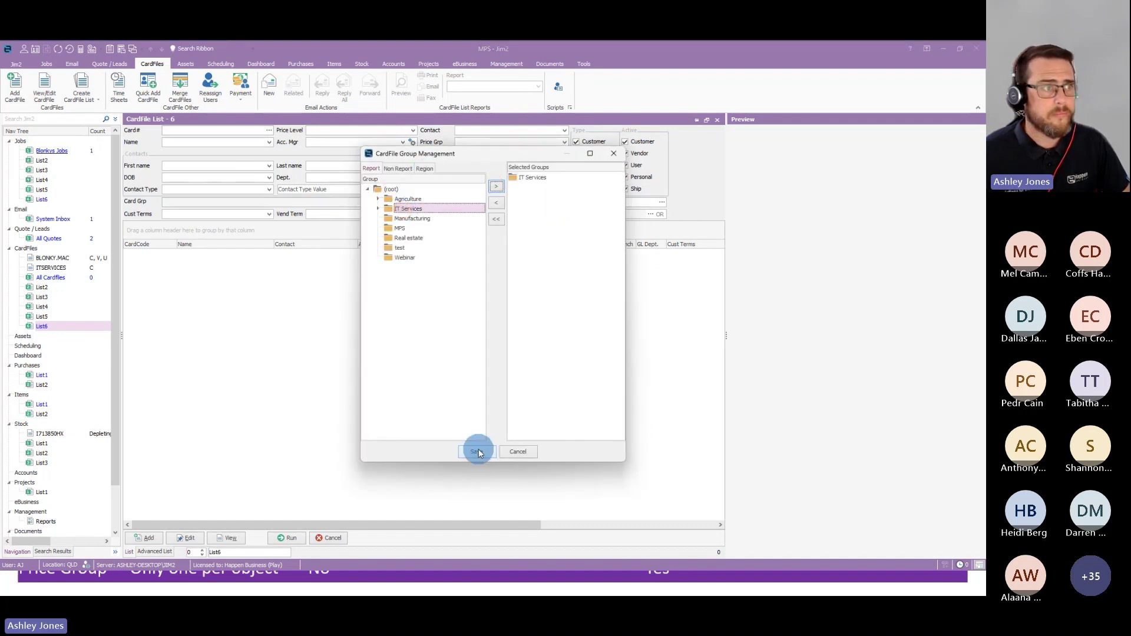
pyautogui.click(289, 538)
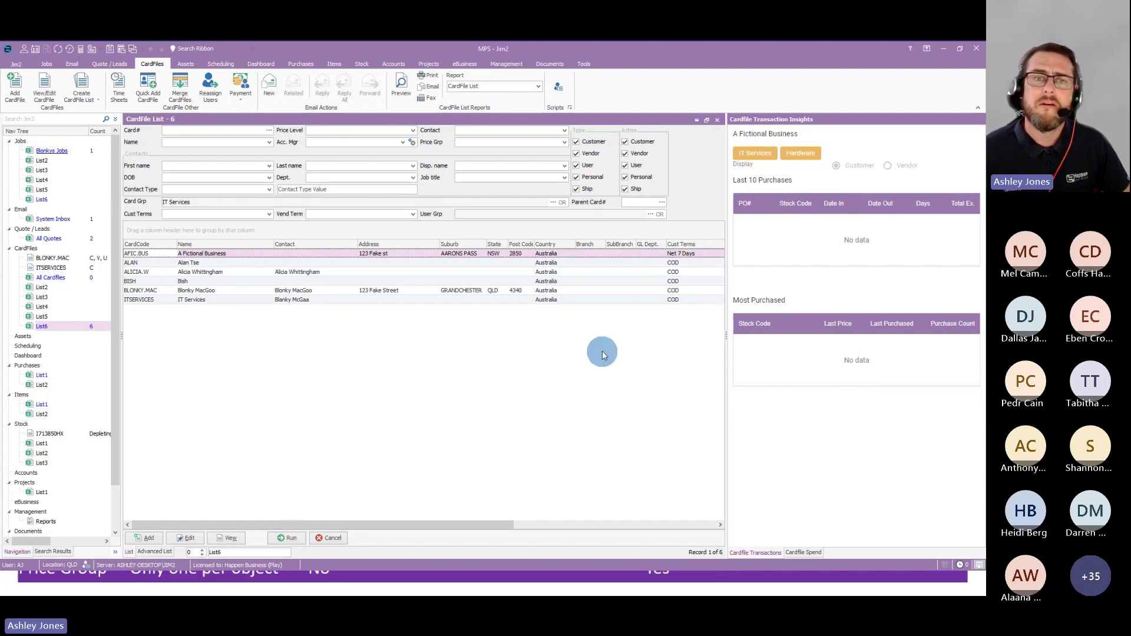
# - Choose the Email from CardFile List report for the IT Services cardfile list and preview it
pyautogui.click(507, 90)
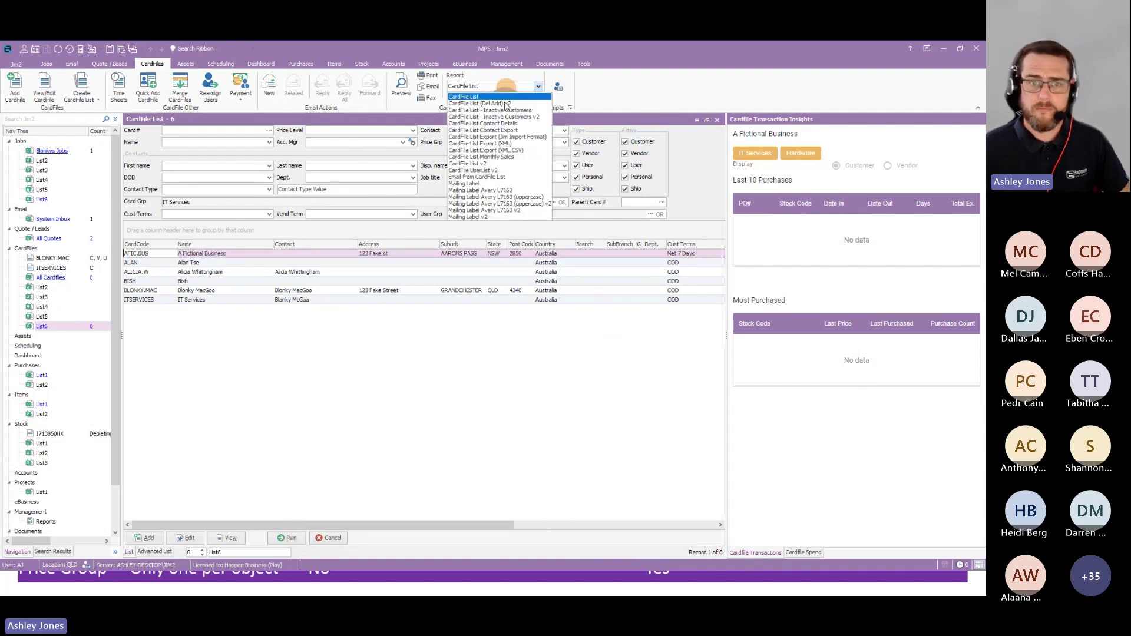
pyautogui.click(513, 176)
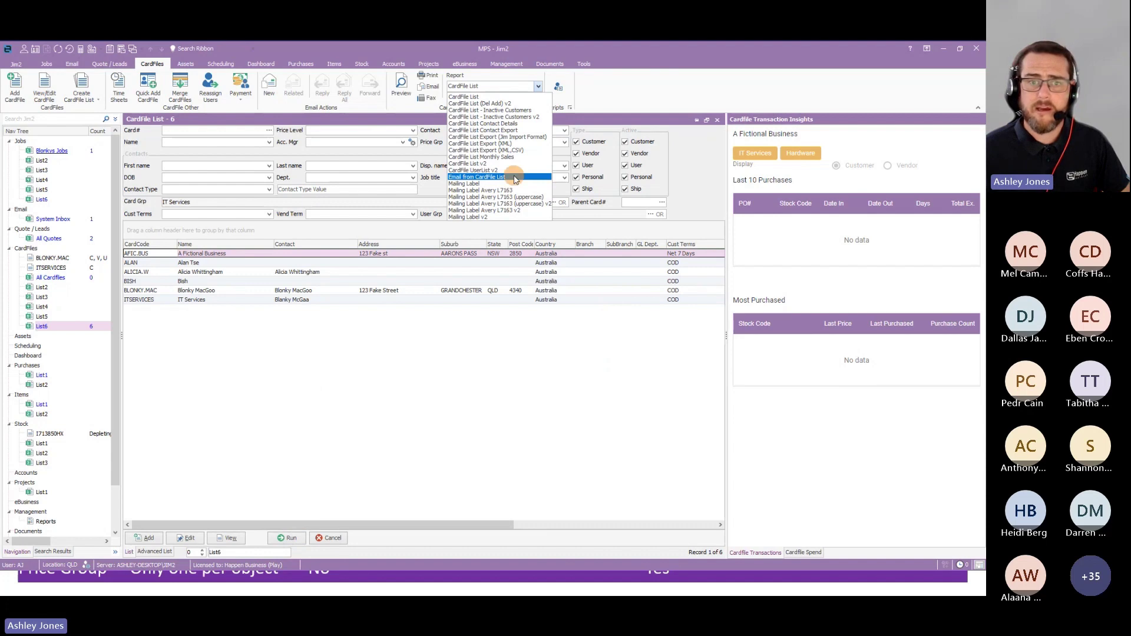
pyautogui.click(401, 86)
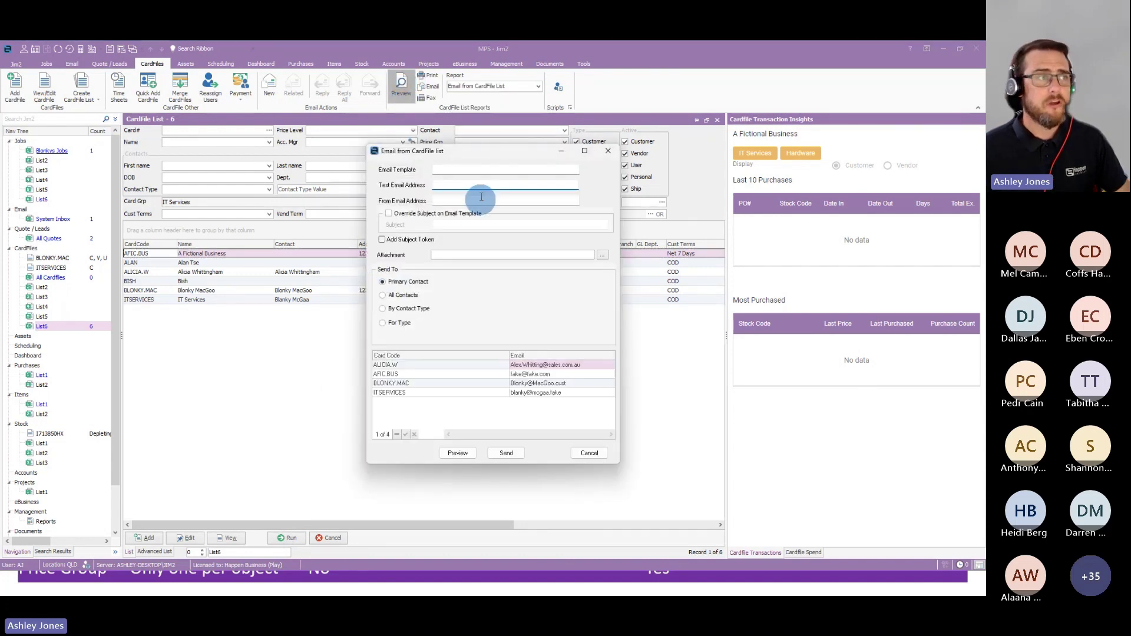
# - Set the cardfile list email to use the Test Template and go to All Contacts, and cancel it without sending
pyautogui.click(573, 171)
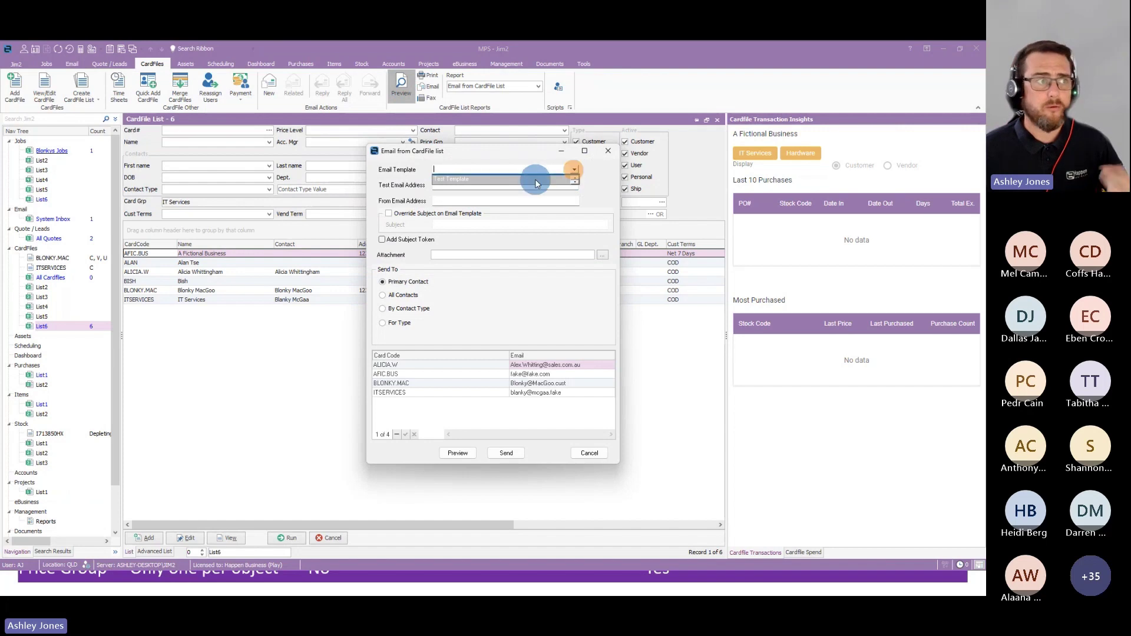
pyautogui.click(537, 180)
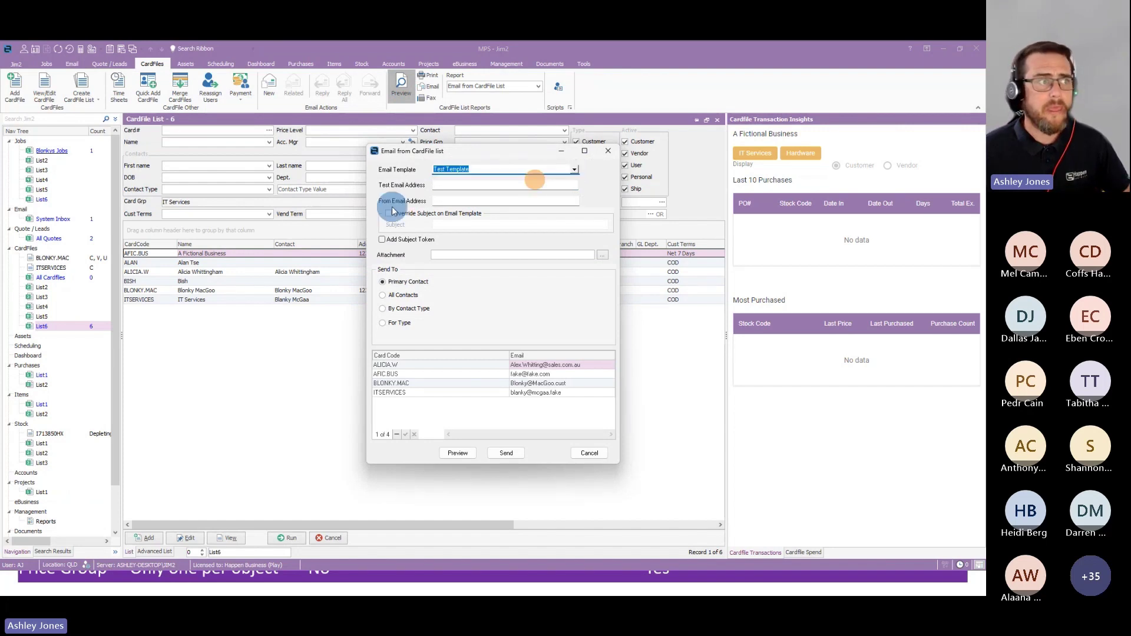
pyautogui.click(442, 201)
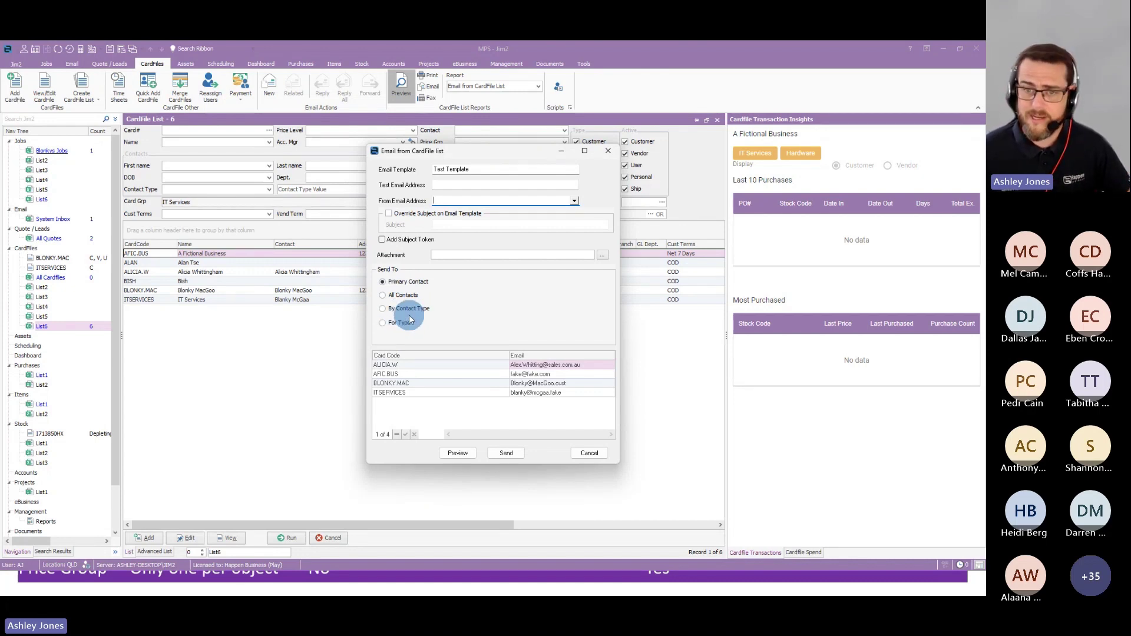
pyautogui.click(403, 296)
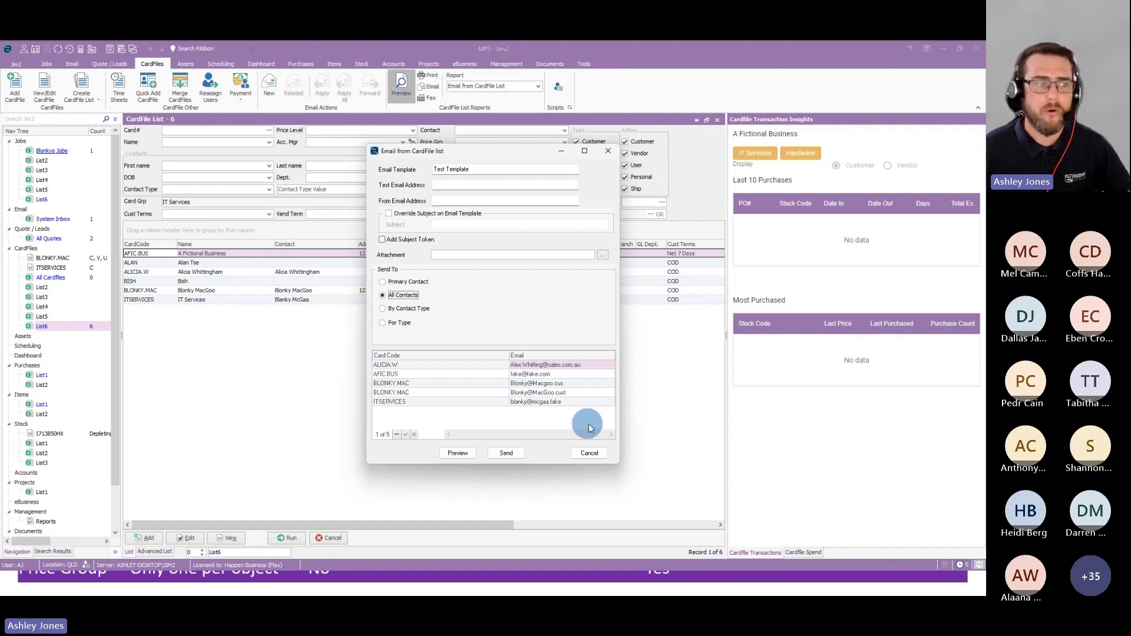
pyautogui.click(590, 453)
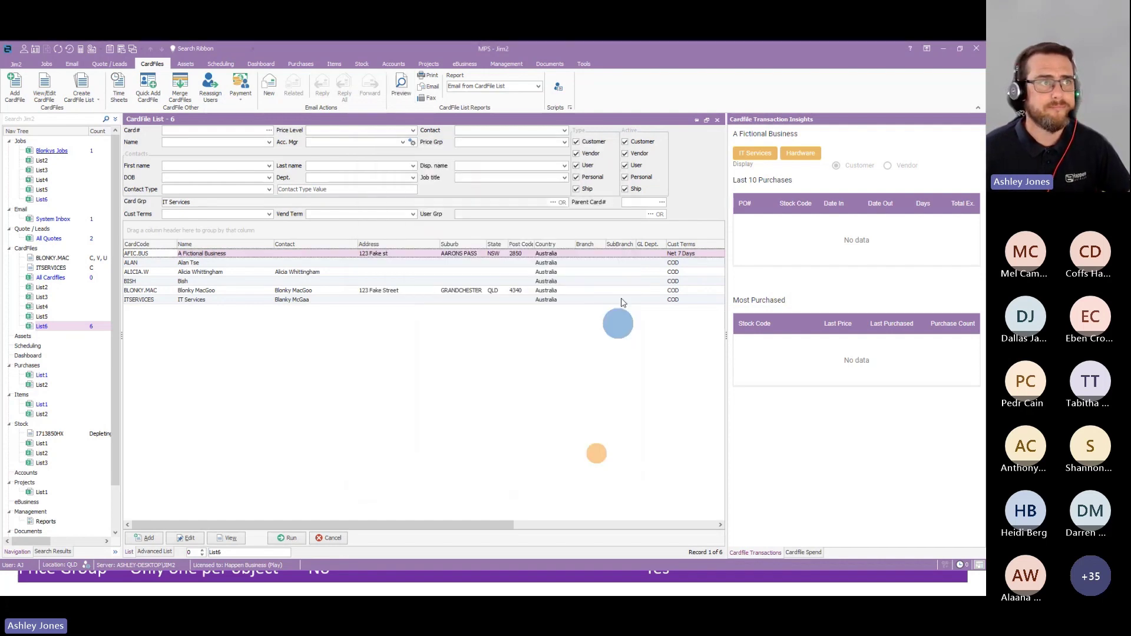
# - Examine the non-report cardfile groups in CardFile Group Management and close it
pyautogui.click(584, 63)
pyautogui.click(155, 89)
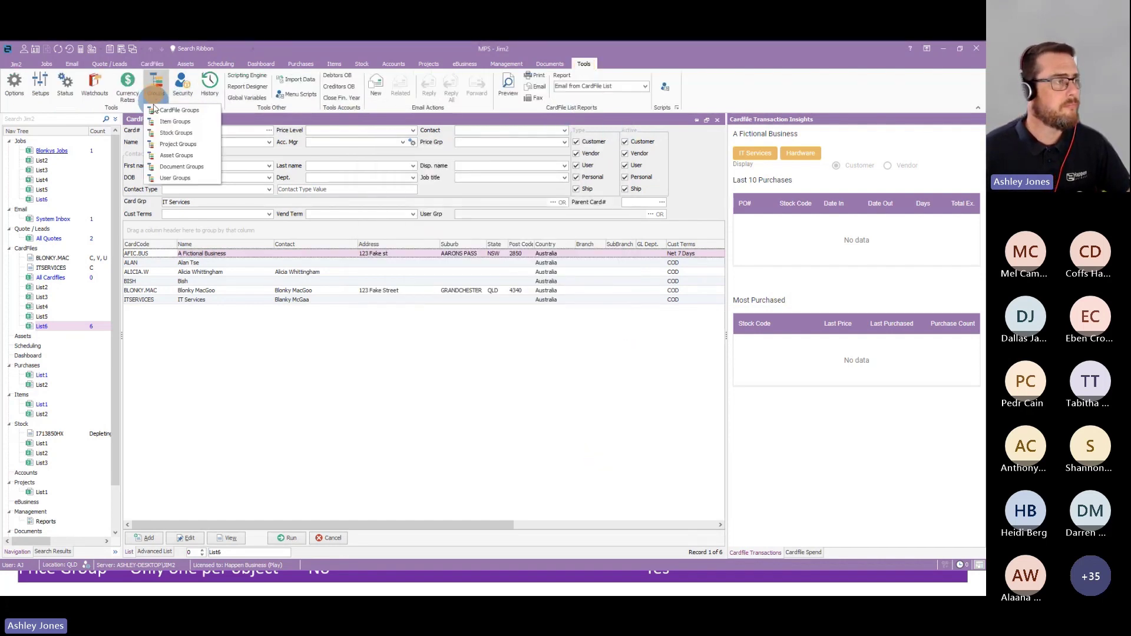
pyautogui.click(155, 110)
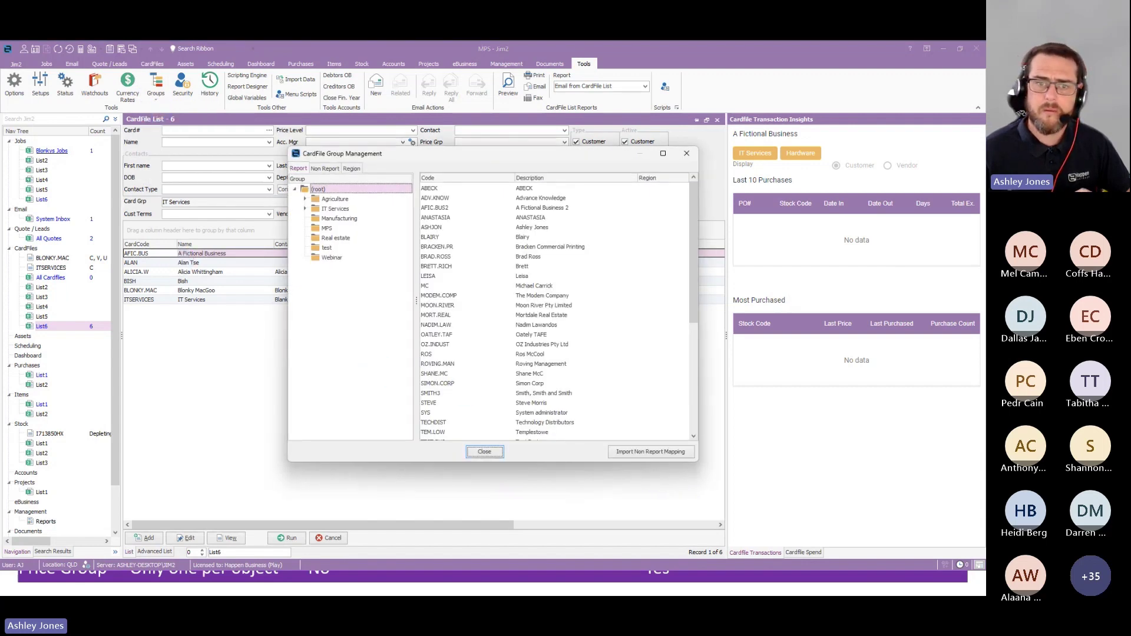
pyautogui.click(326, 169)
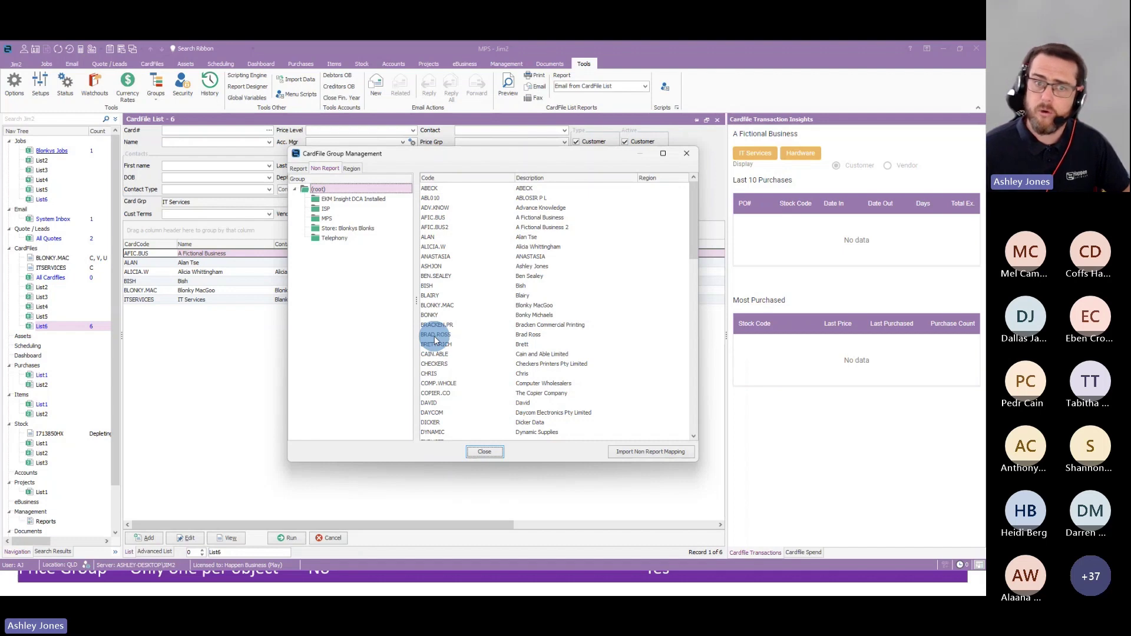
pyautogui.click(687, 153)
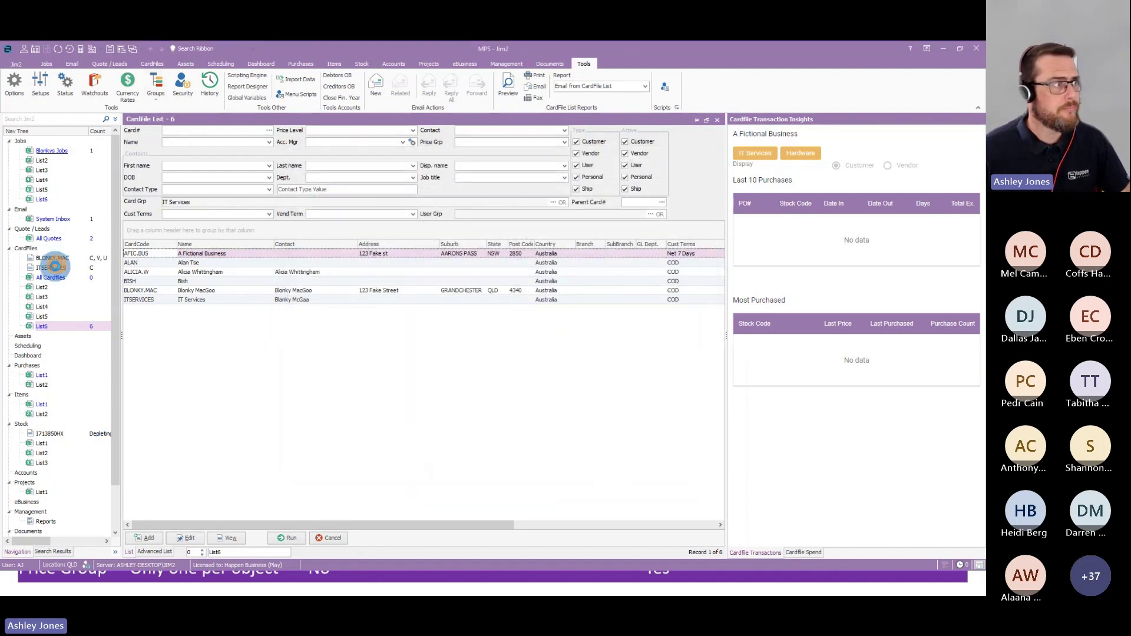
# - View the ITSERVICES cardfile and inspect the groups assigned to it
pyautogui.click(51, 268)
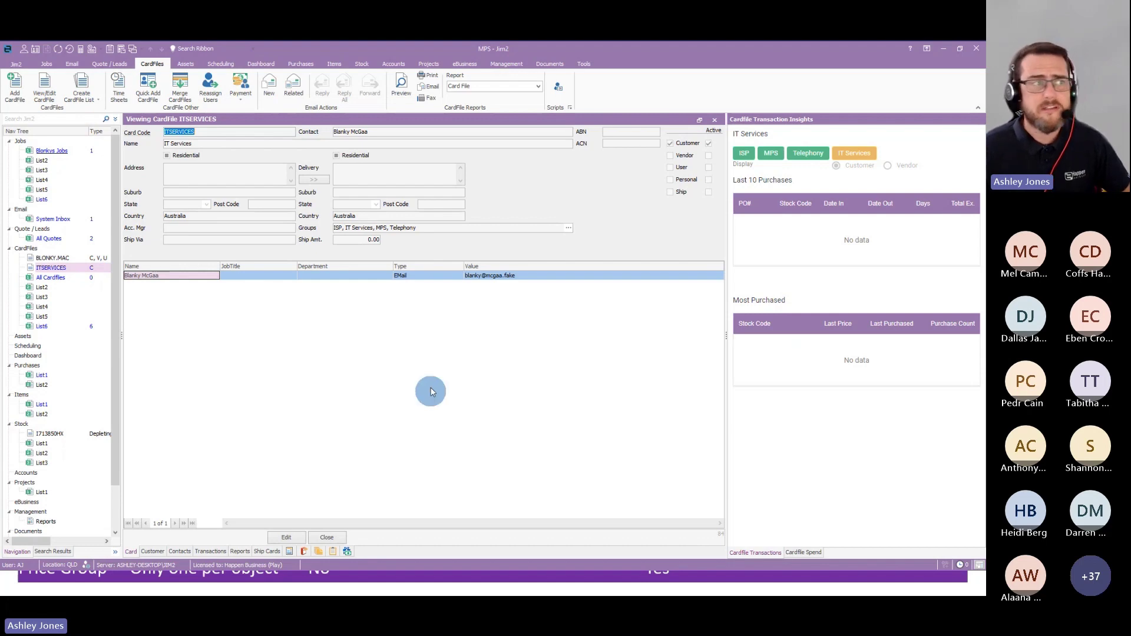
pyautogui.click(502, 227)
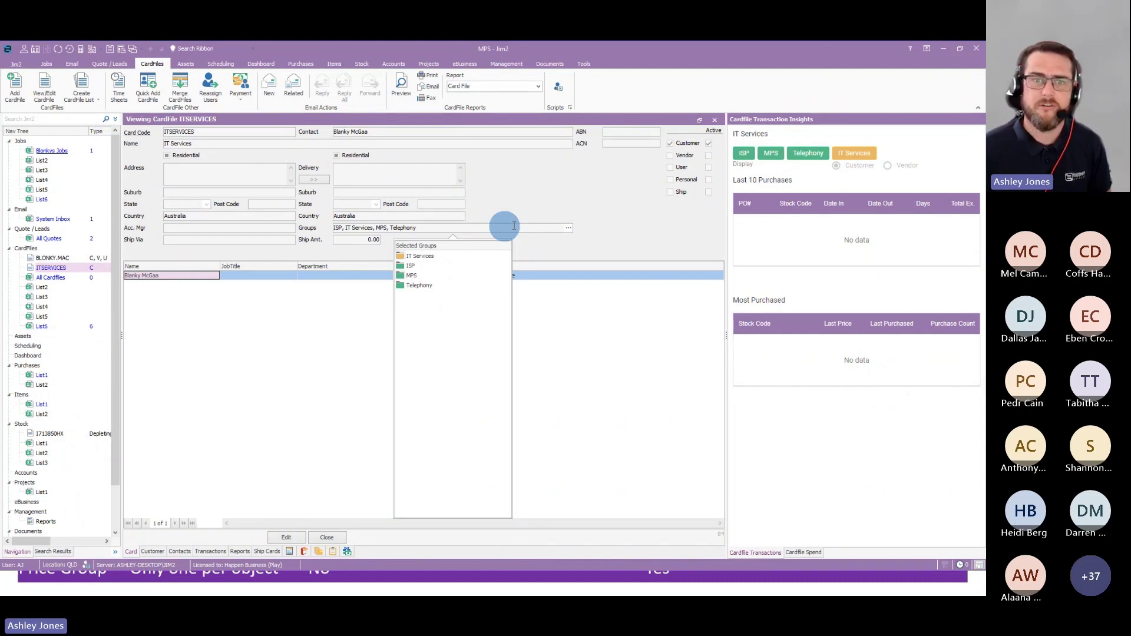
# - Examine the region groups in CardFile Group Management and close it
pyautogui.click(583, 64)
pyautogui.click(156, 86)
pyautogui.click(179, 111)
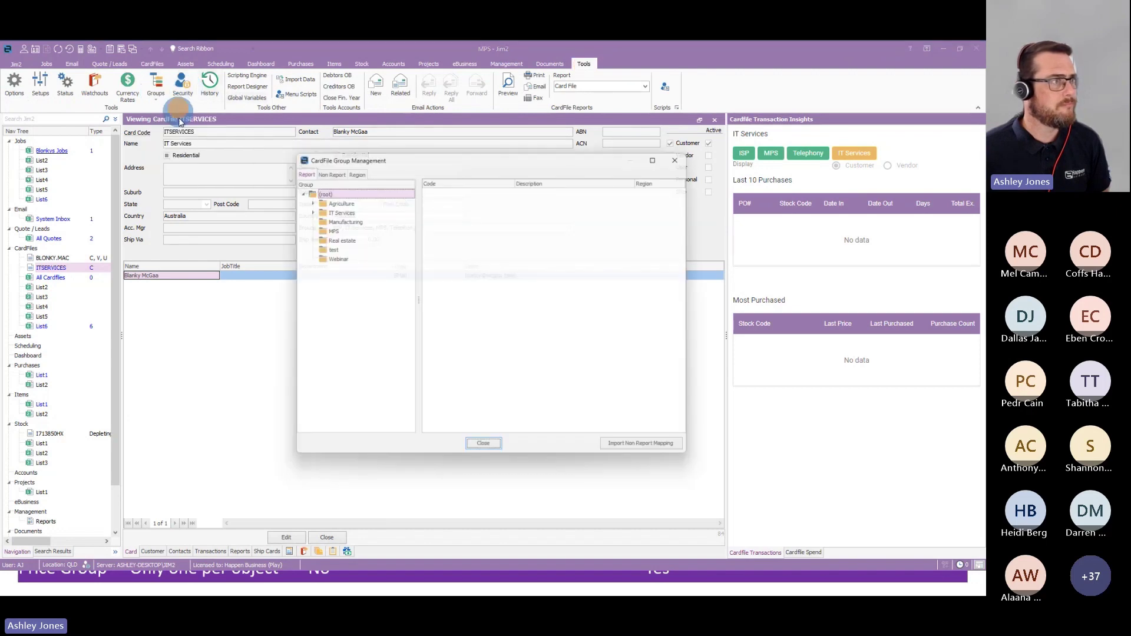
pyautogui.click(352, 169)
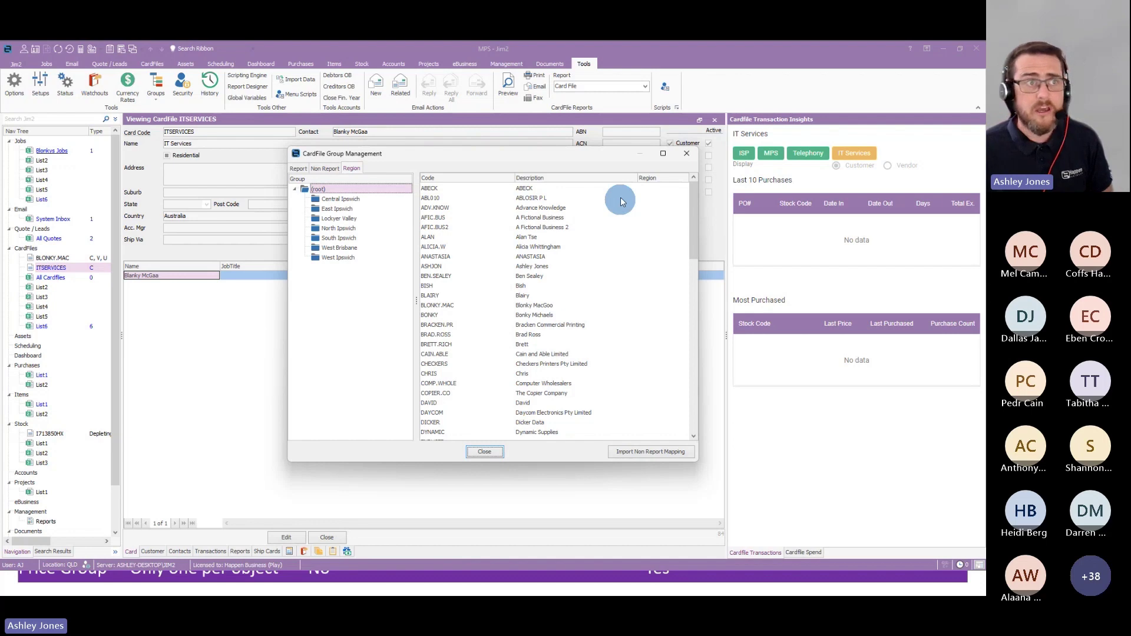
pyautogui.click(687, 152)
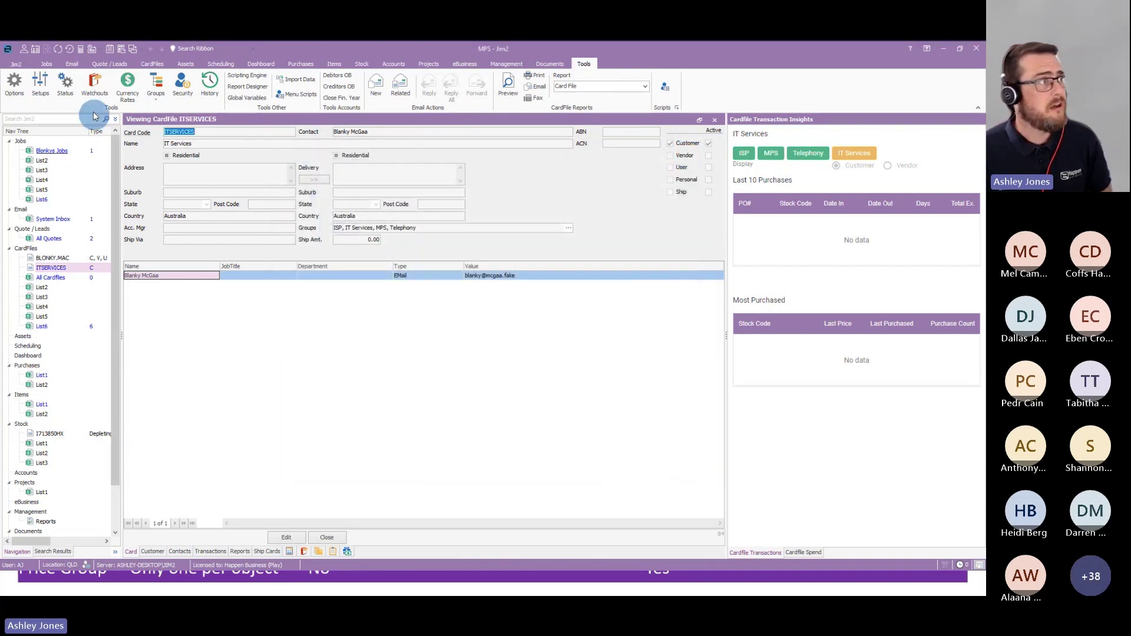
# - Create a new job list with the advanced customer group filter set to the Central Ipswich region and run it
pyautogui.click(46, 63)
pyautogui.click(68, 85)
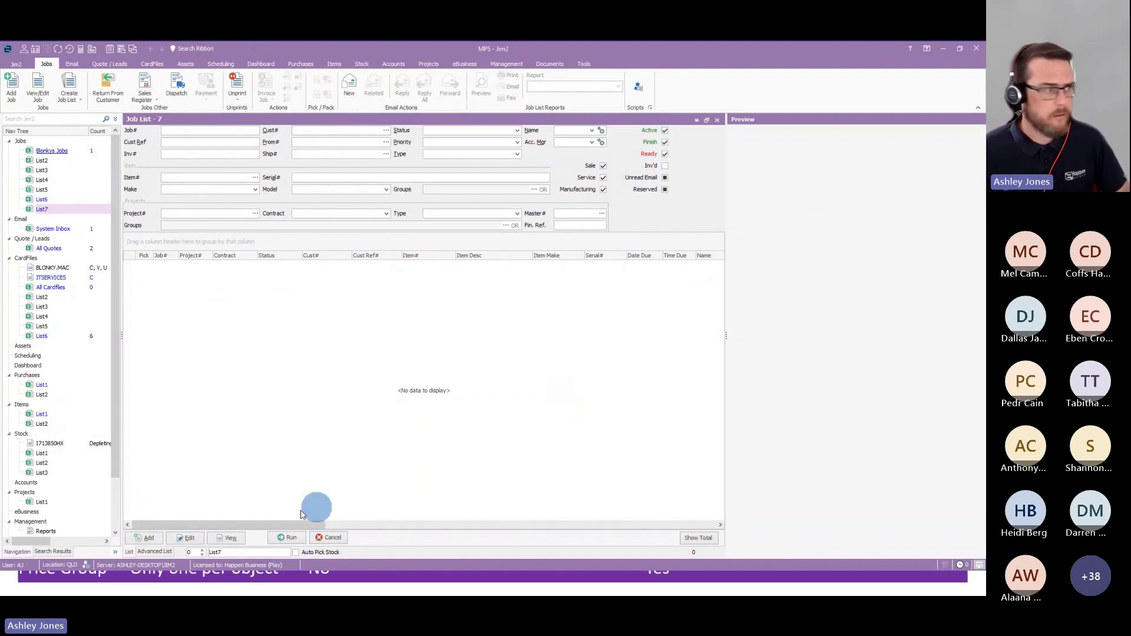
pyautogui.click(155, 554)
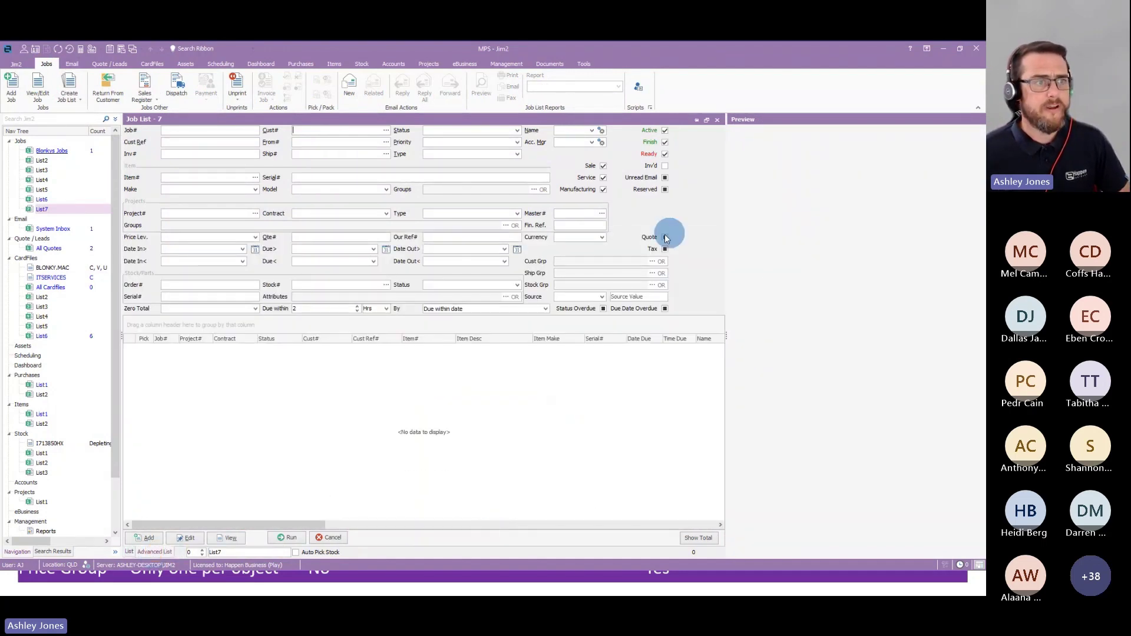
pyautogui.click(652, 261)
pyautogui.click(424, 168)
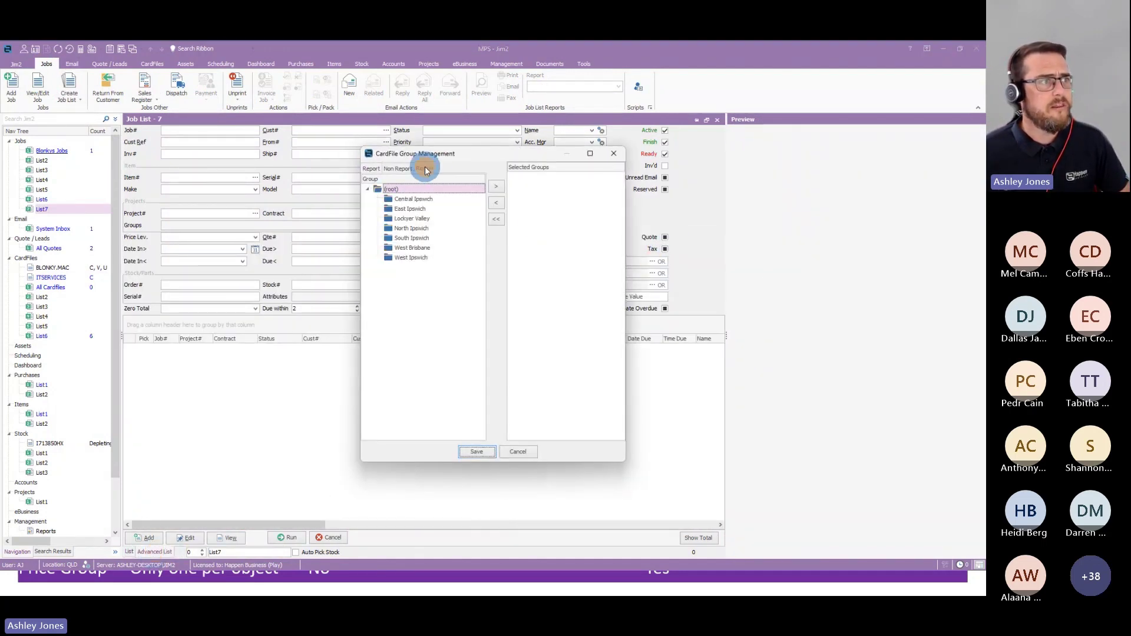
pyautogui.click(415, 199)
pyautogui.click(496, 186)
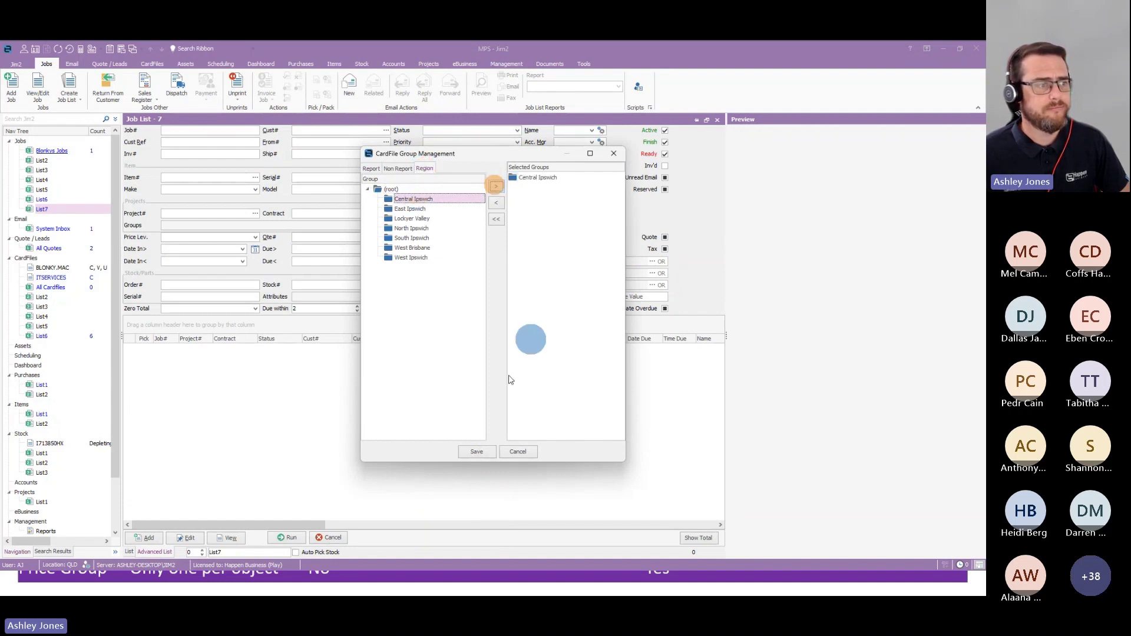
pyautogui.click(477, 452)
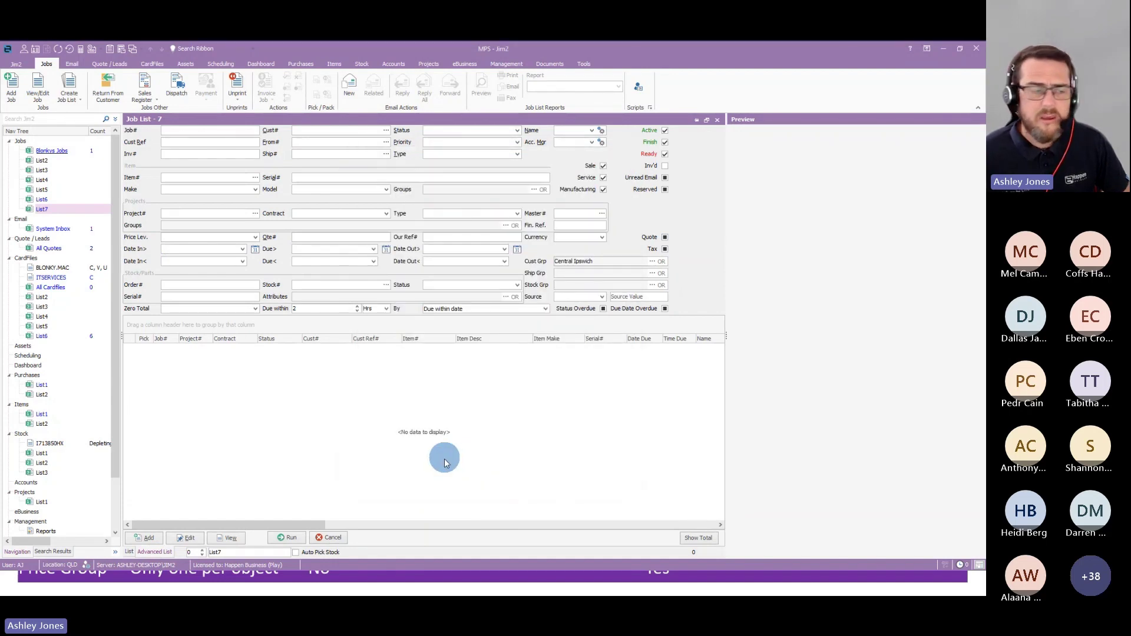
pyautogui.click(292, 539)
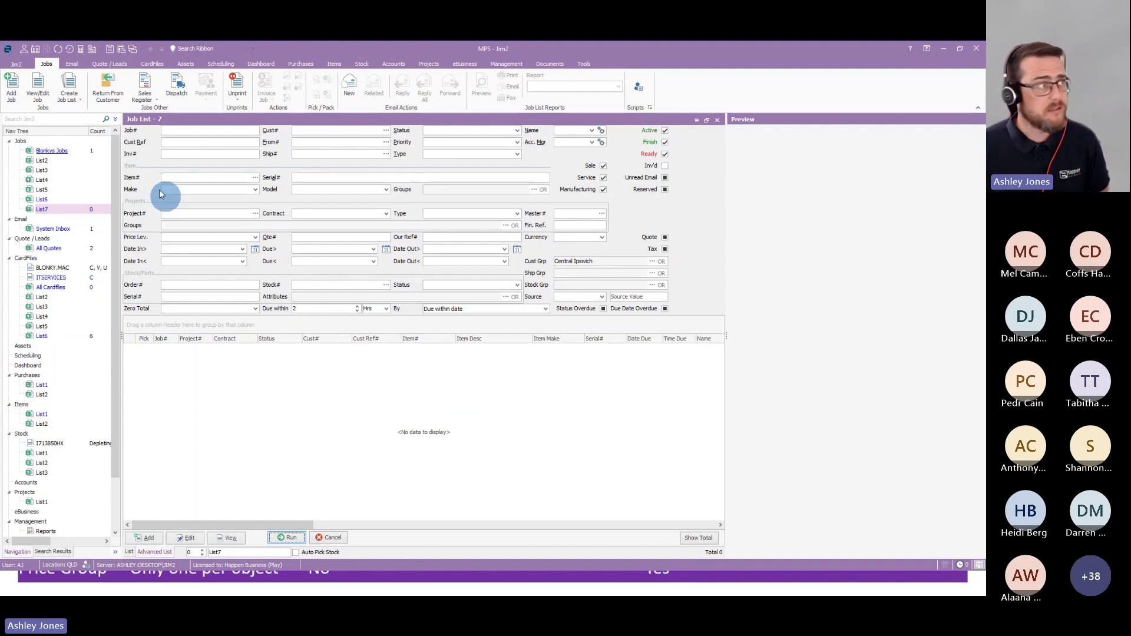
pyautogui.click(69, 101)
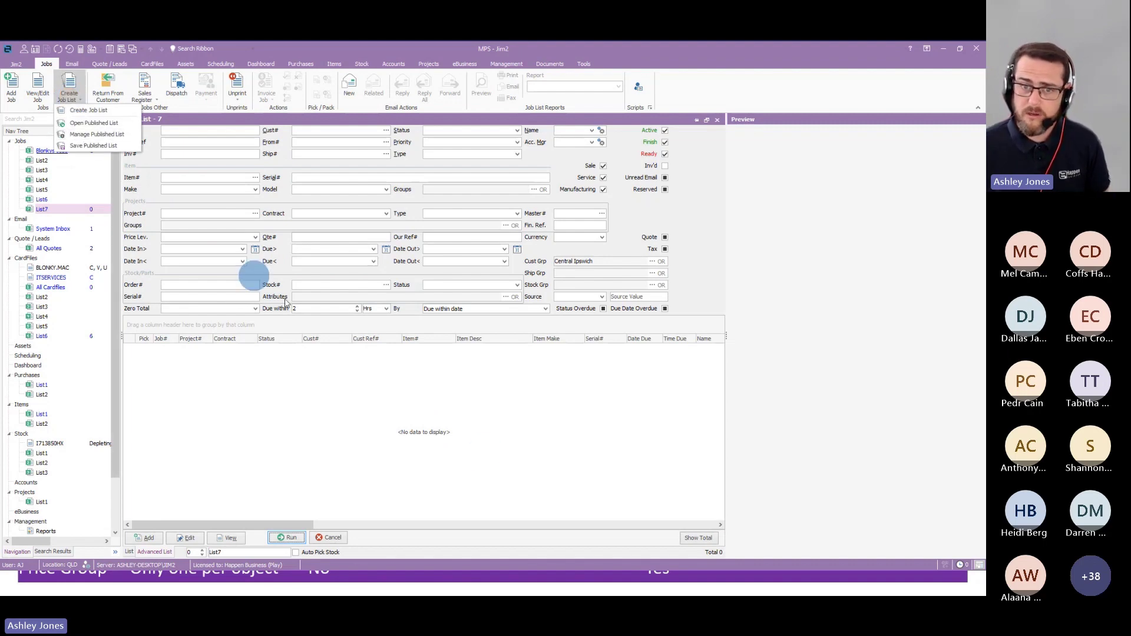
pyautogui.click(558, 462)
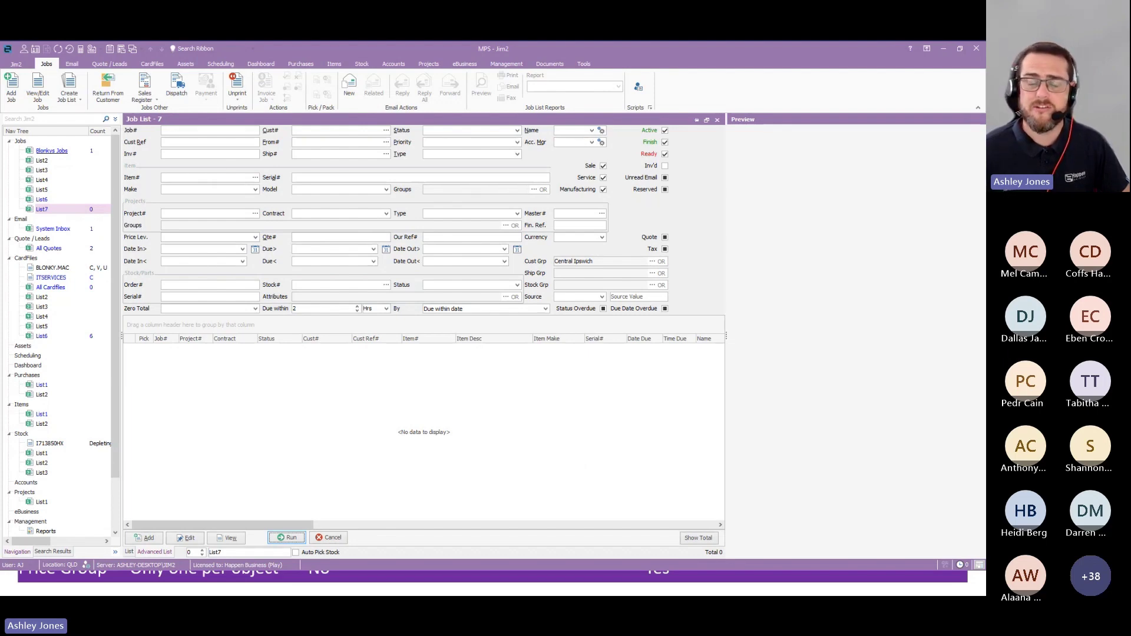
pyautogui.click(521, 373)
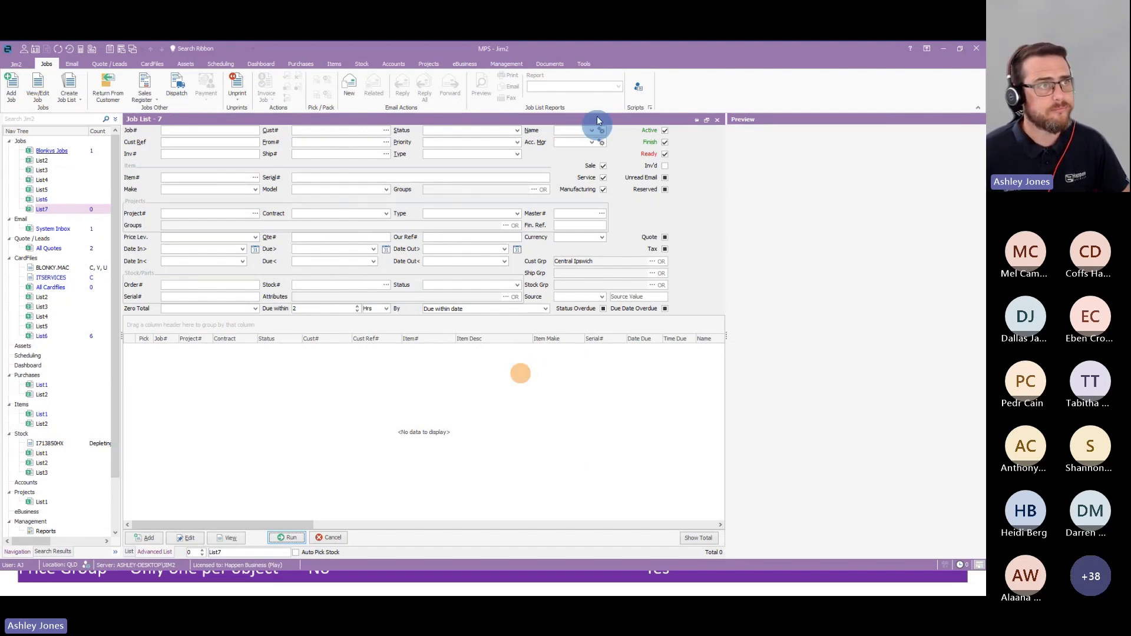
# - Open Item Group Management and compare the report groups with the non-report groups
pyautogui.click(584, 64)
pyautogui.click(156, 94)
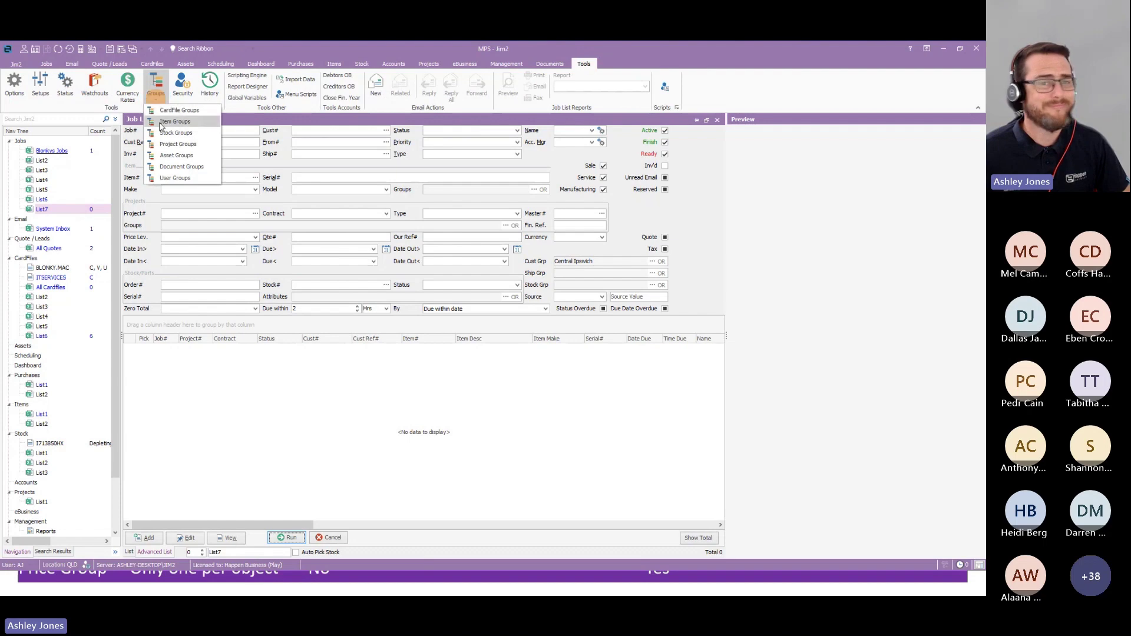
pyautogui.click(175, 122)
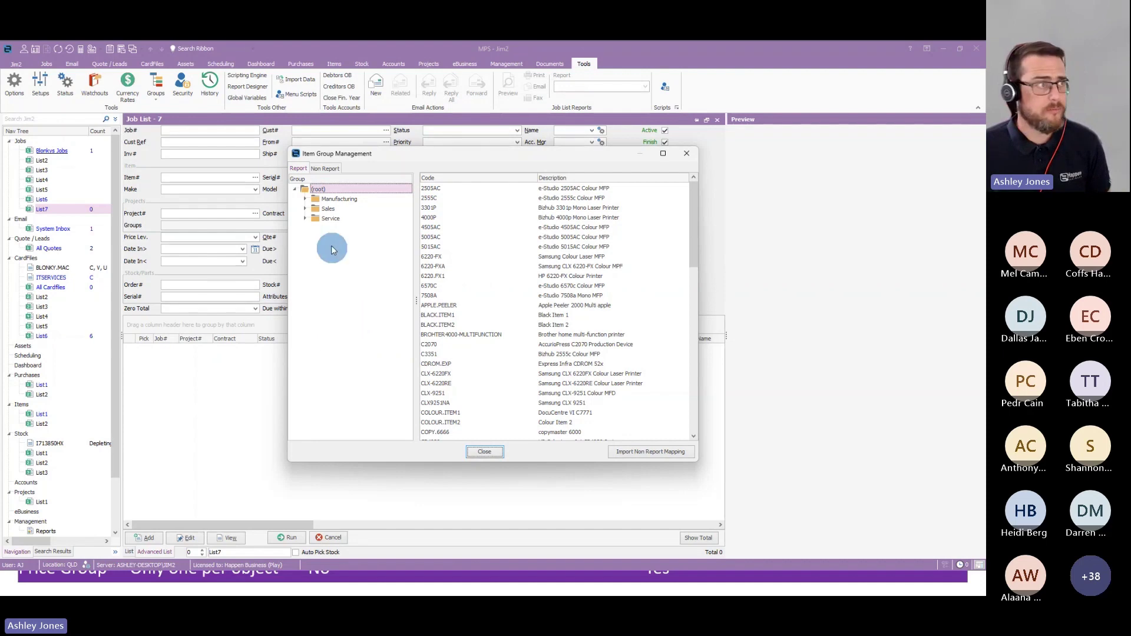
pyautogui.click(332, 169)
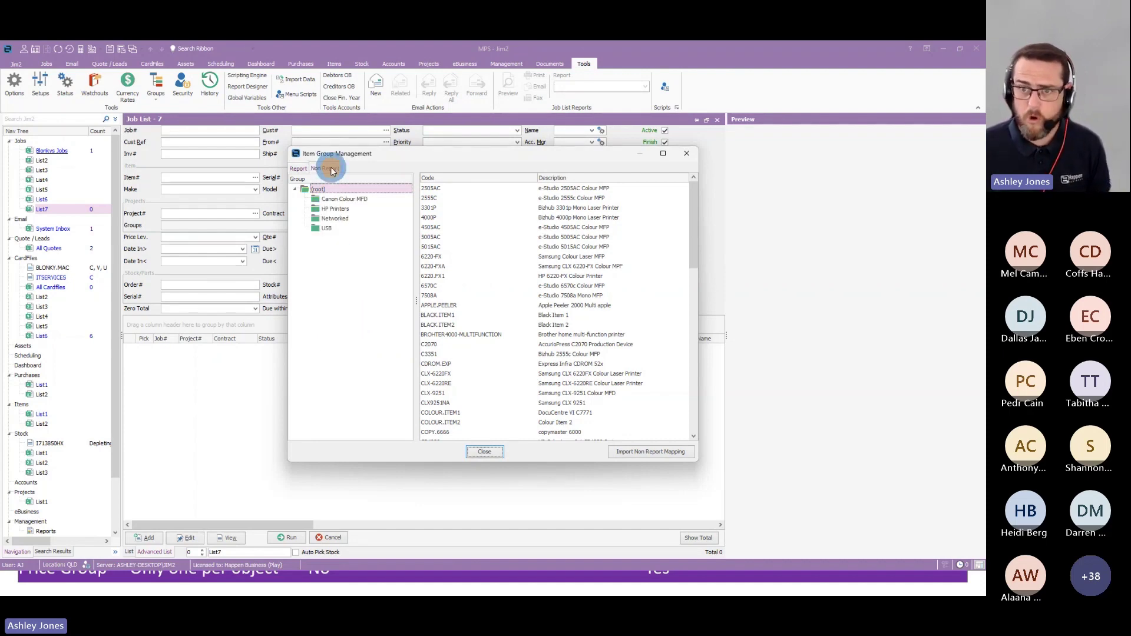
pyautogui.click(298, 169)
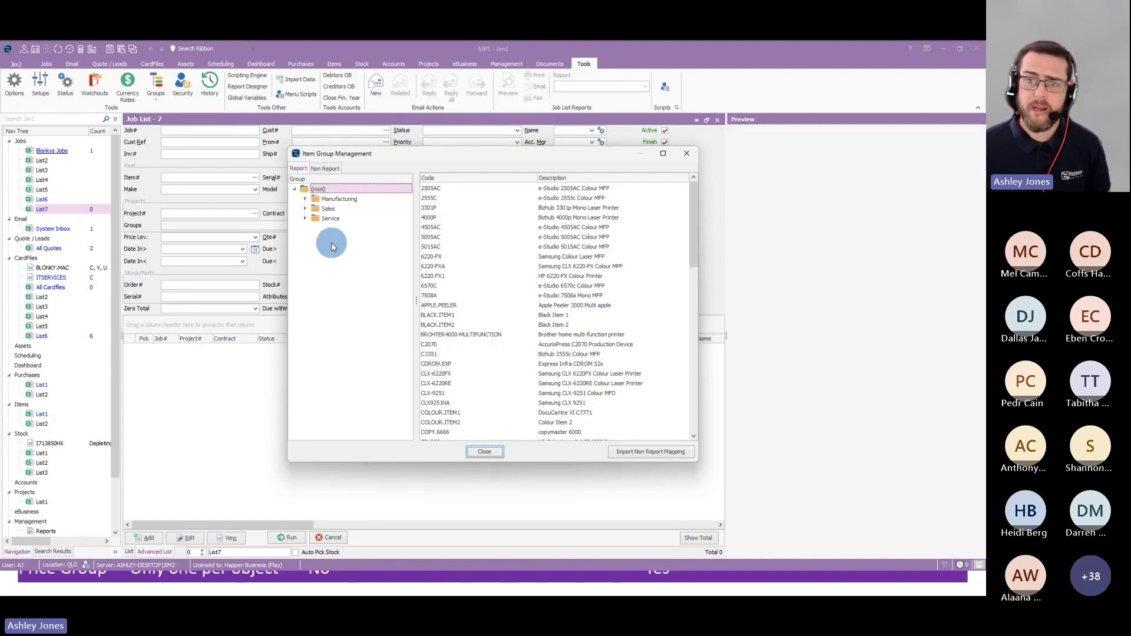
# - Expand the full item report group tree and inspect the PCs subgroups under Manufacturing, Sales and Service
pyautogui.rightClick(334, 202)
pyautogui.click(370, 258)
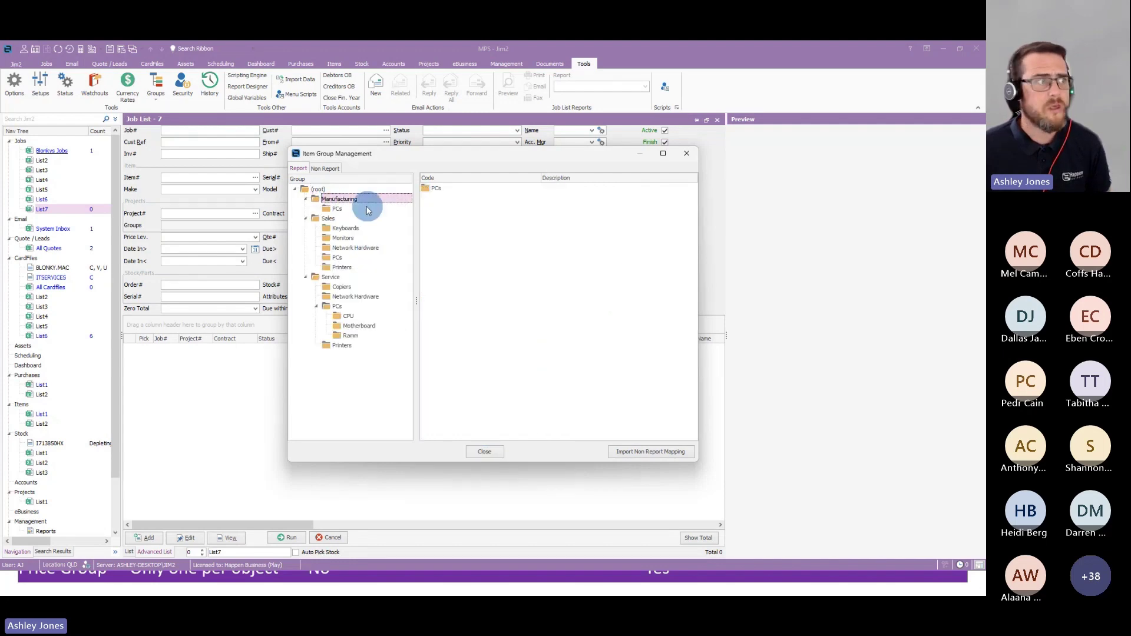
pyautogui.click(341, 210)
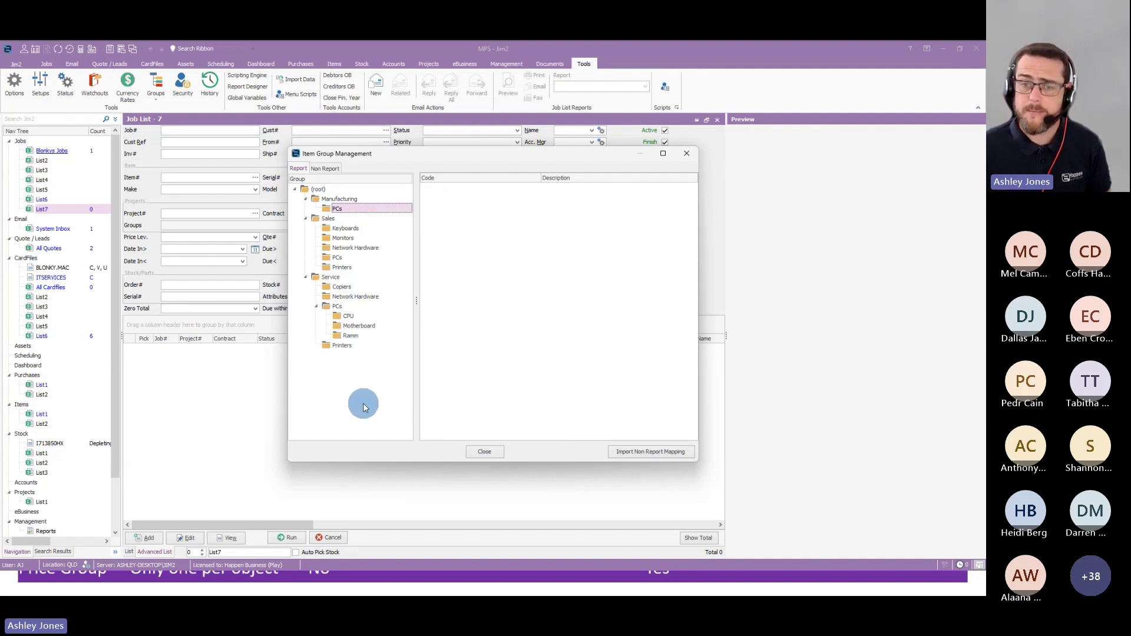
pyautogui.click(338, 260)
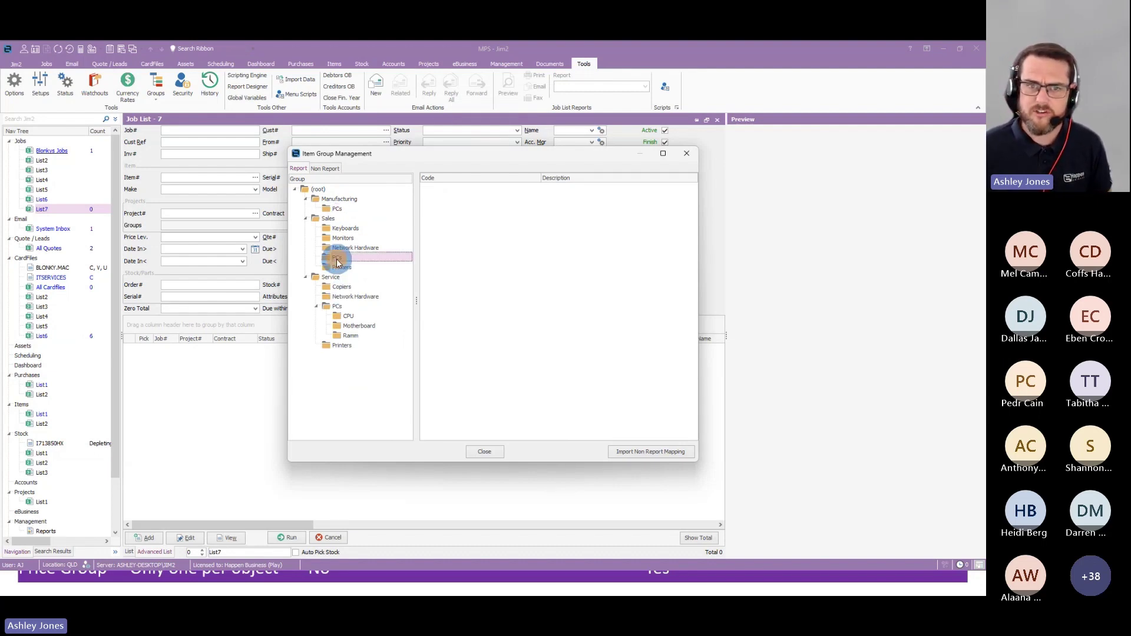
pyautogui.click(318, 307)
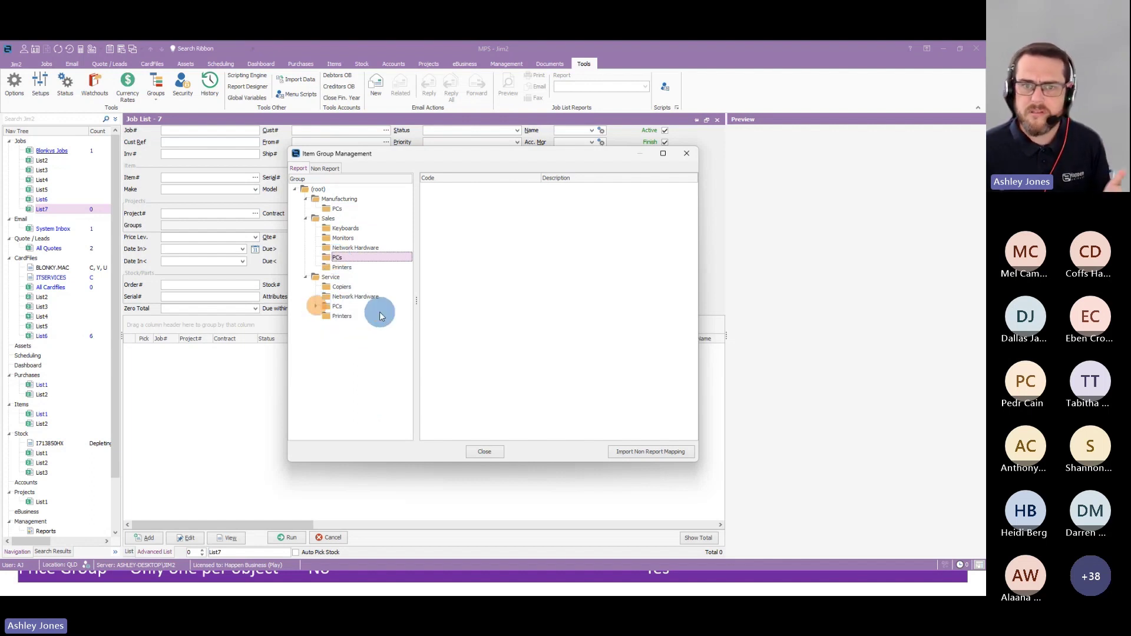
pyautogui.click(344, 210)
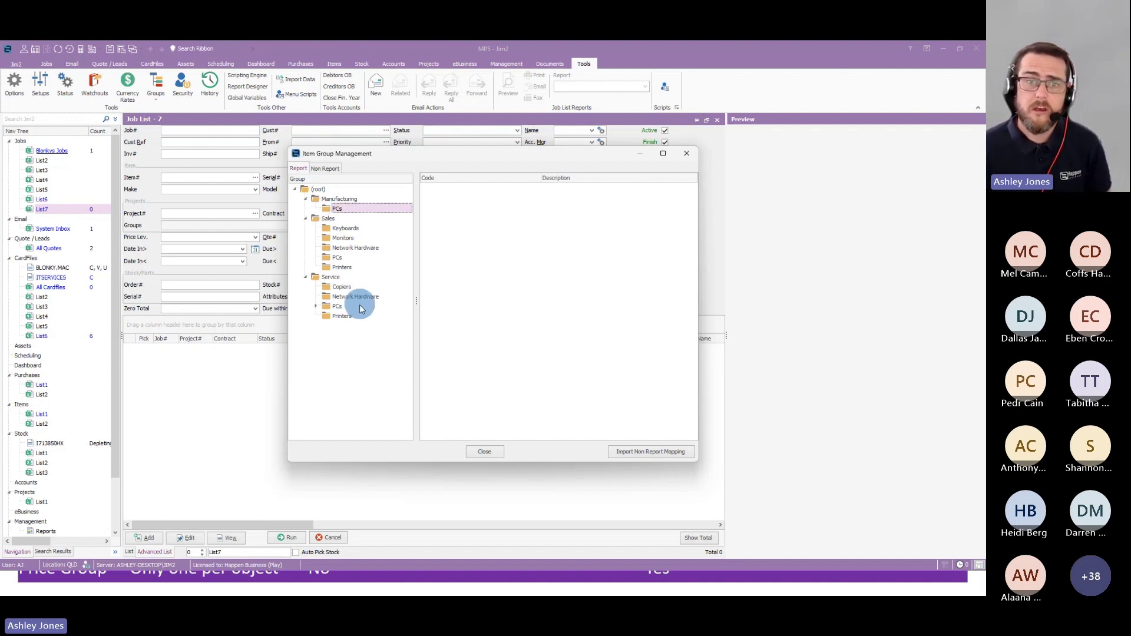
# - Inspect the PCs report group under Service, including the items in its CPU subgroup, and close Item Group Management
pyautogui.click(340, 260)
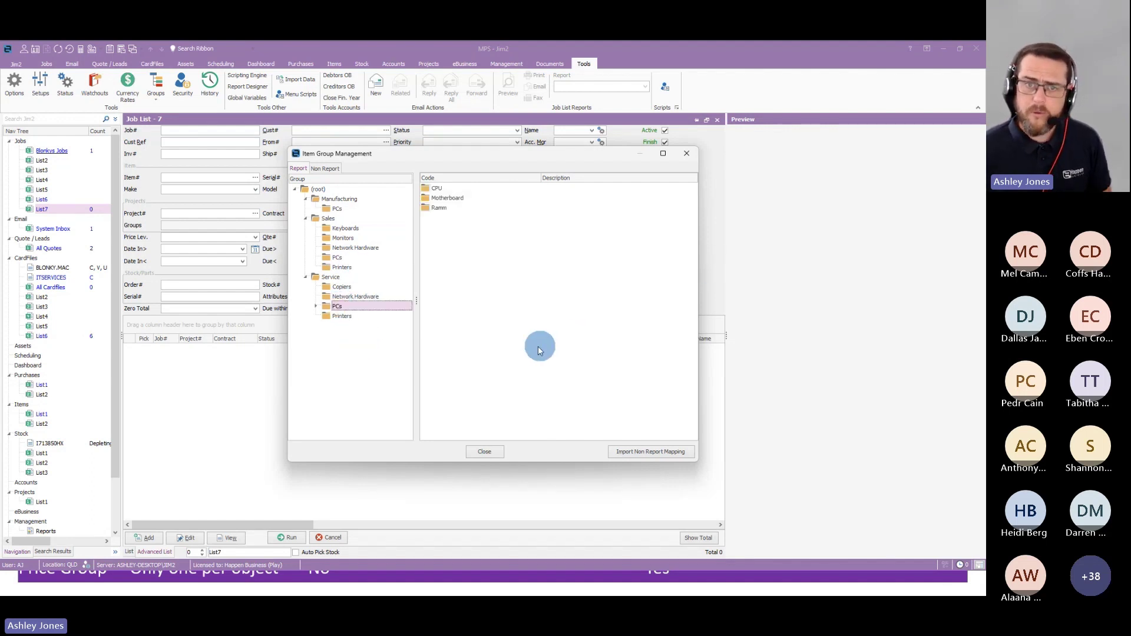
pyautogui.click(317, 308)
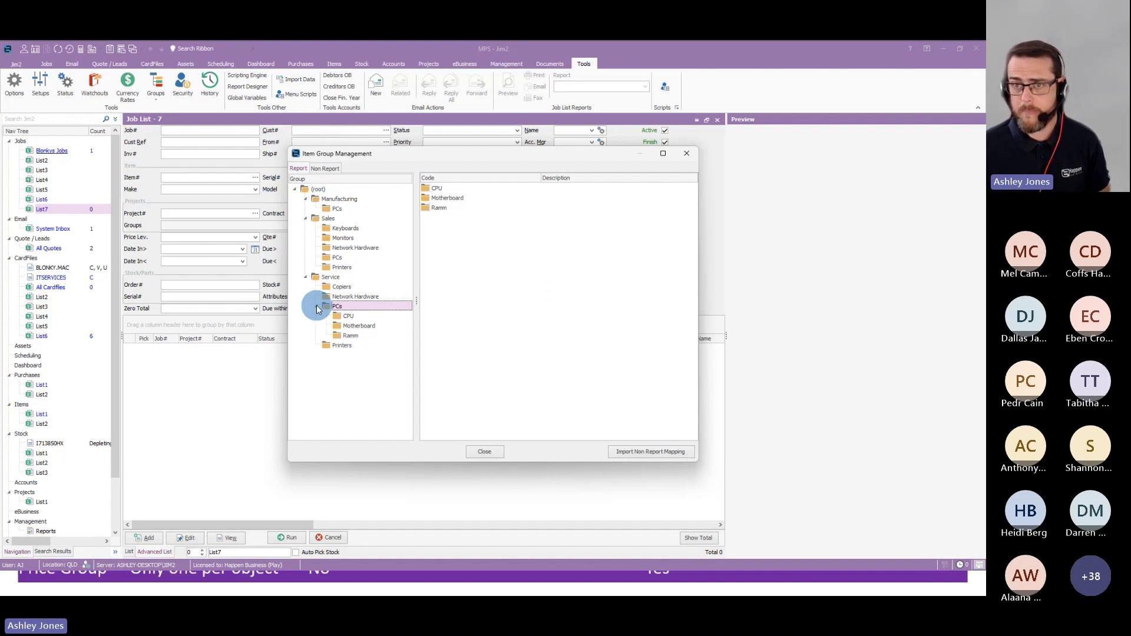
pyautogui.click(347, 316)
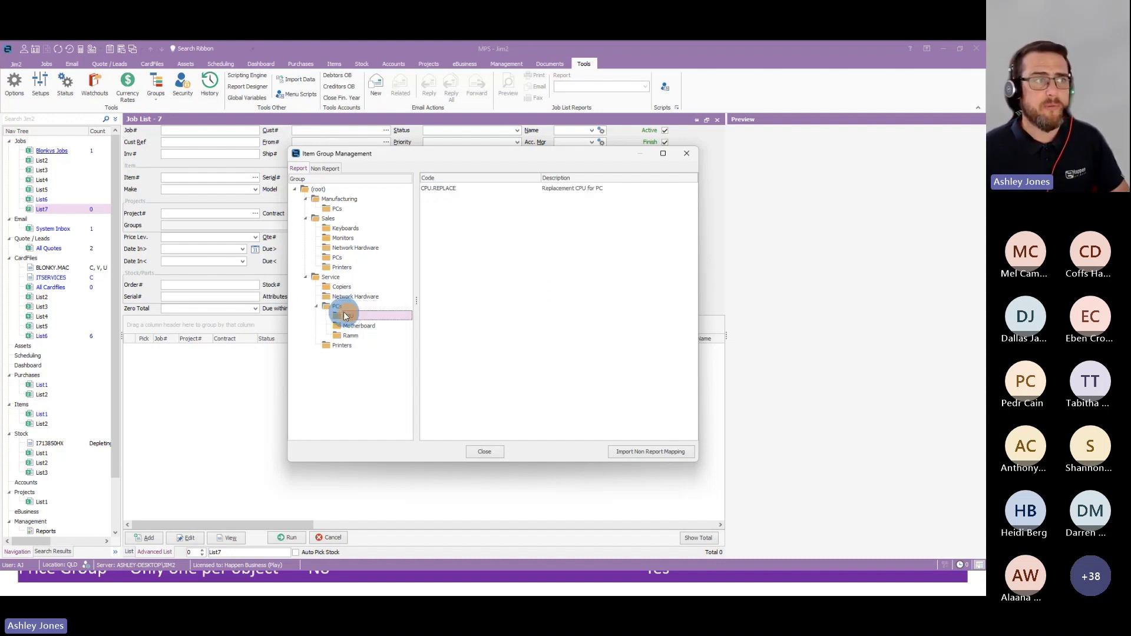
pyautogui.click(689, 155)
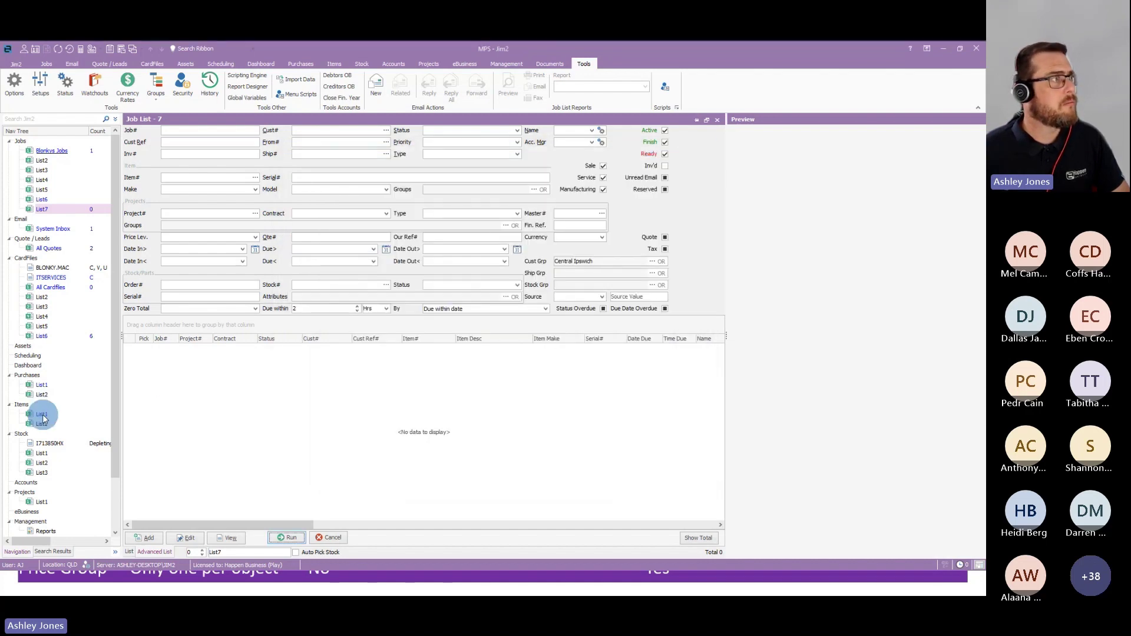
# - Open the item CPU.REPLACE for viewing and display its stock lines
pyautogui.click(333, 64)
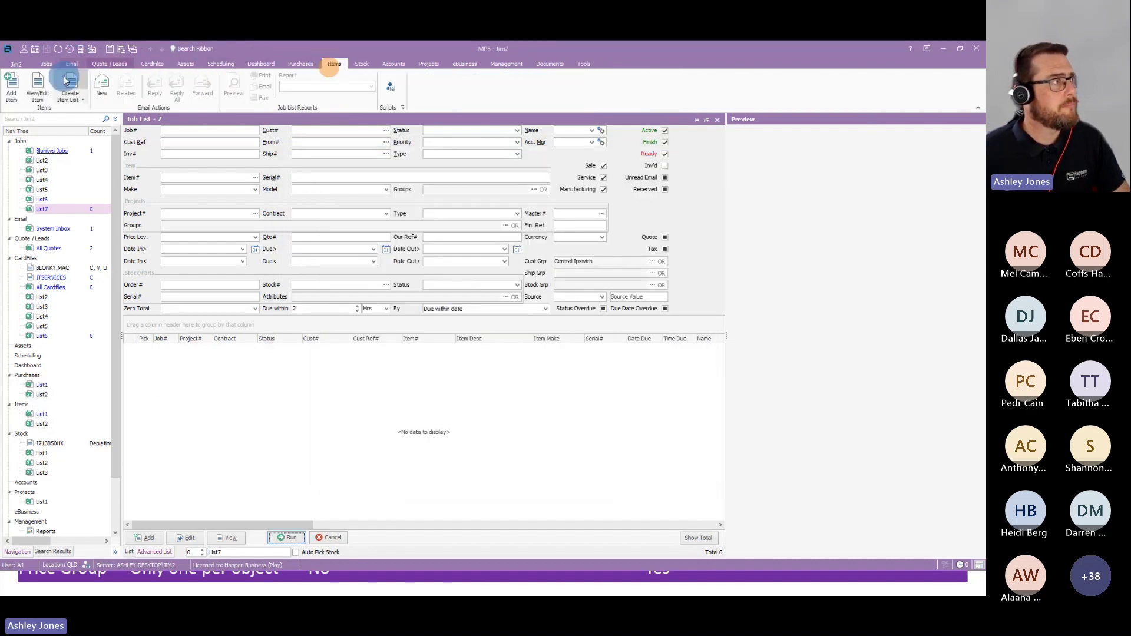
pyautogui.click(38, 85)
pyautogui.write('CPUREPLACE')
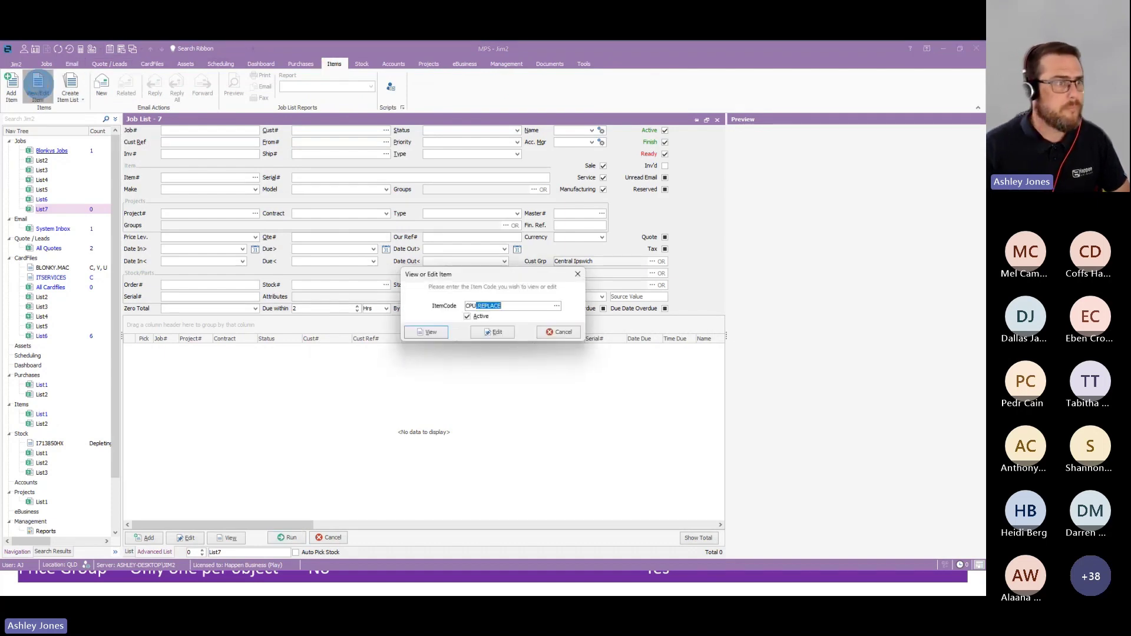
pyautogui.press('Return')
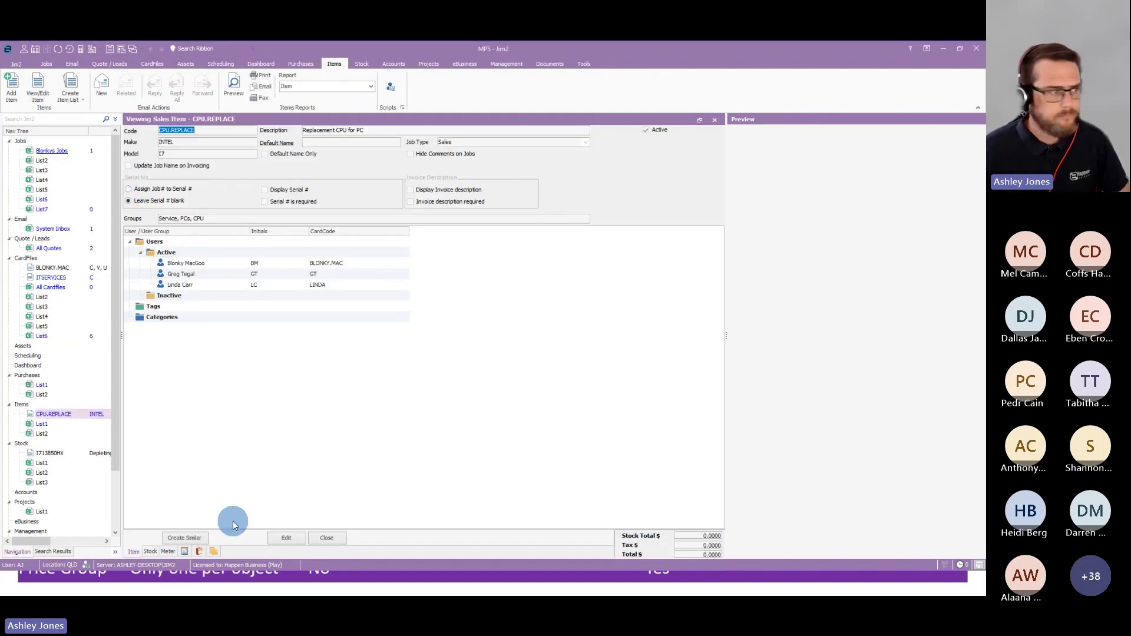
pyautogui.click(151, 552)
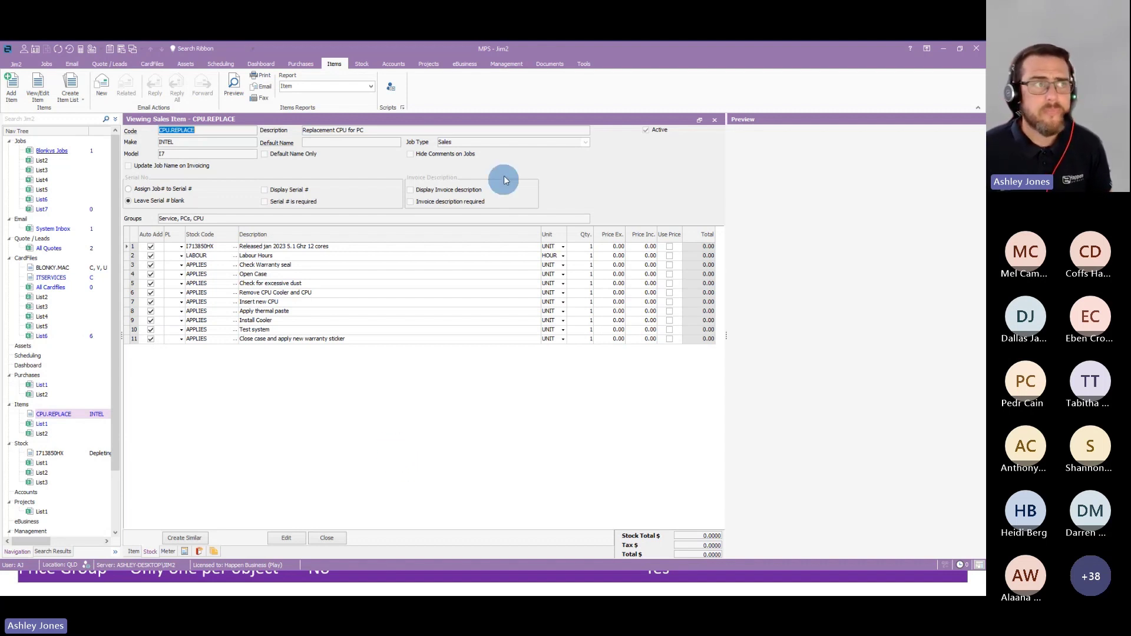
# - Reopen Item Group Management, review the non-report item groups and close it
pyautogui.click(585, 64)
pyautogui.click(155, 93)
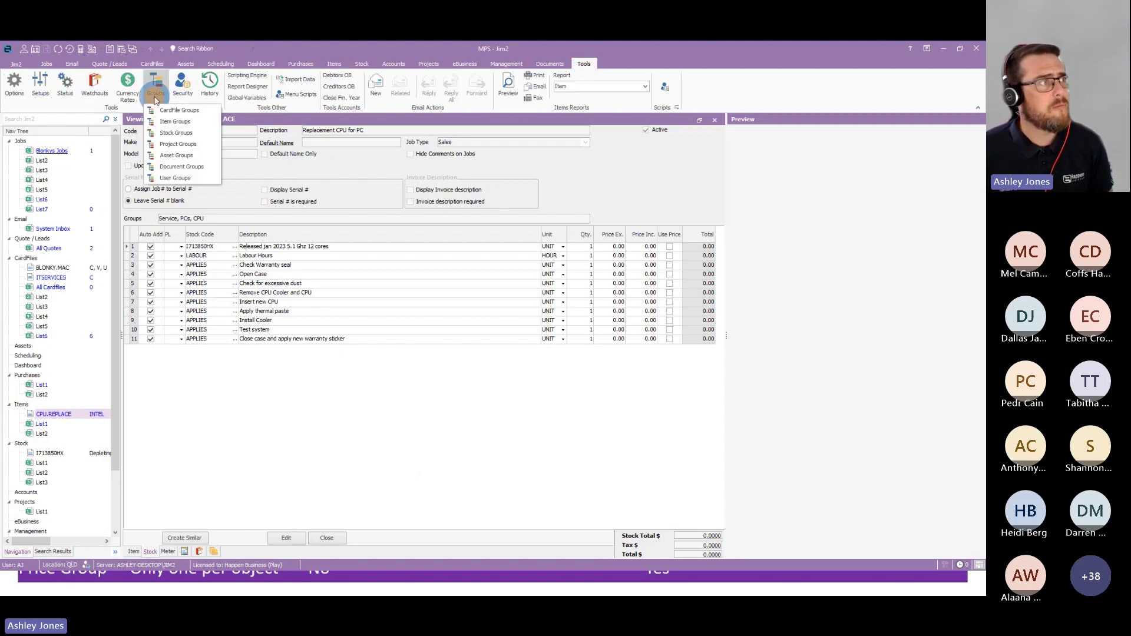
pyautogui.click(171, 122)
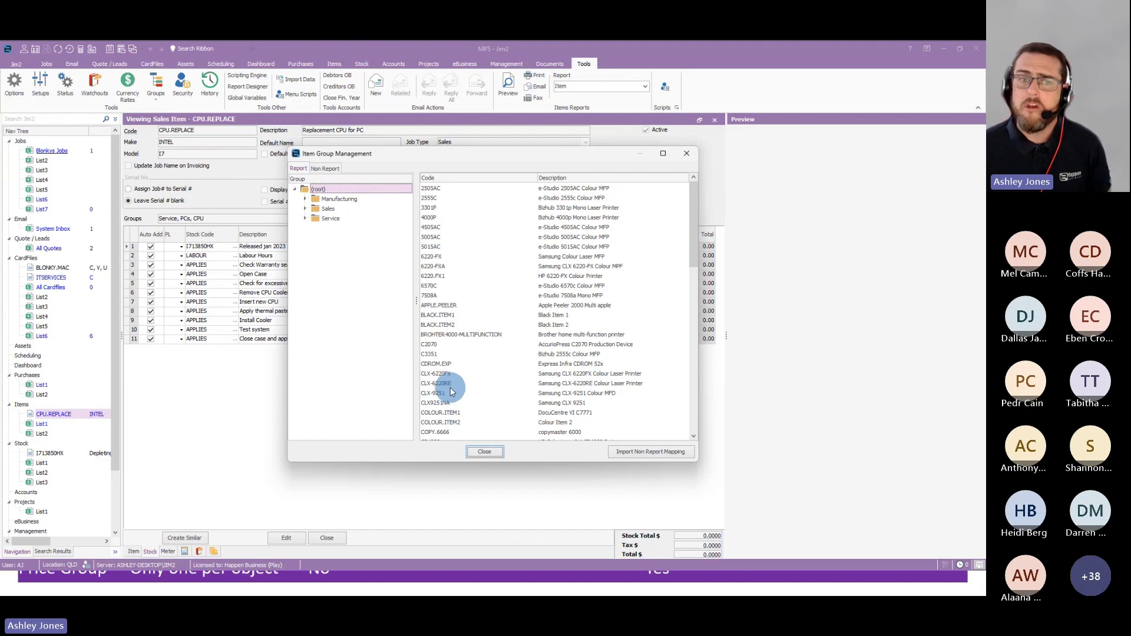
pyautogui.click(326, 169)
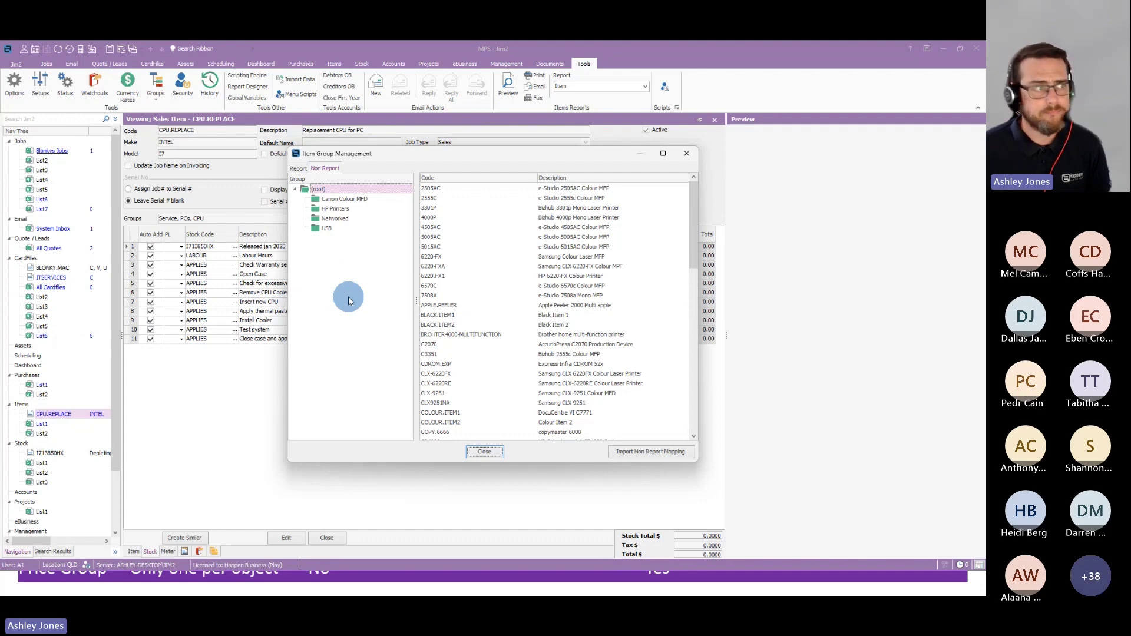
pyautogui.click(687, 154)
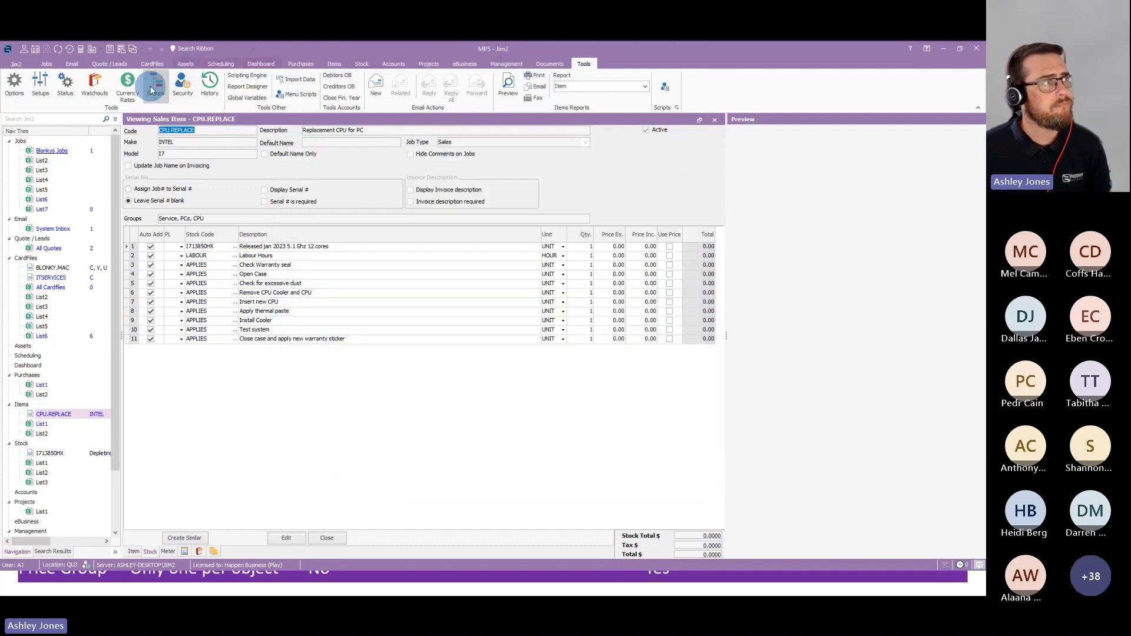
# - Open Stock Group Management and compare its report, non-report, brand and price groups, including the main groups under All Stock
pyautogui.click(160, 97)
pyautogui.click(175, 133)
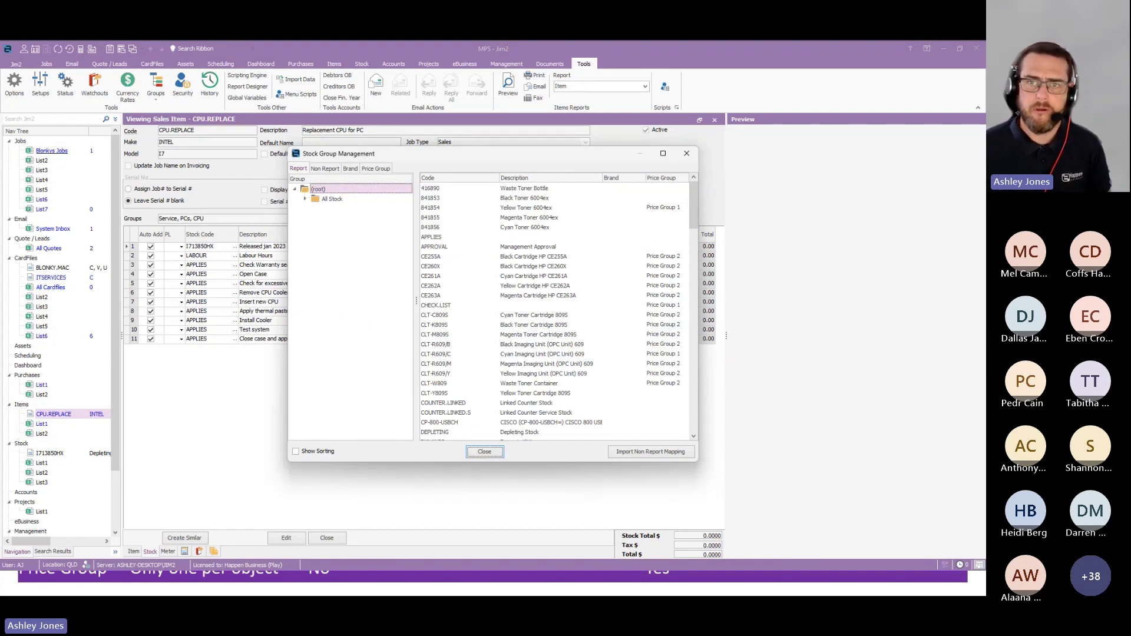
pyautogui.click(324, 169)
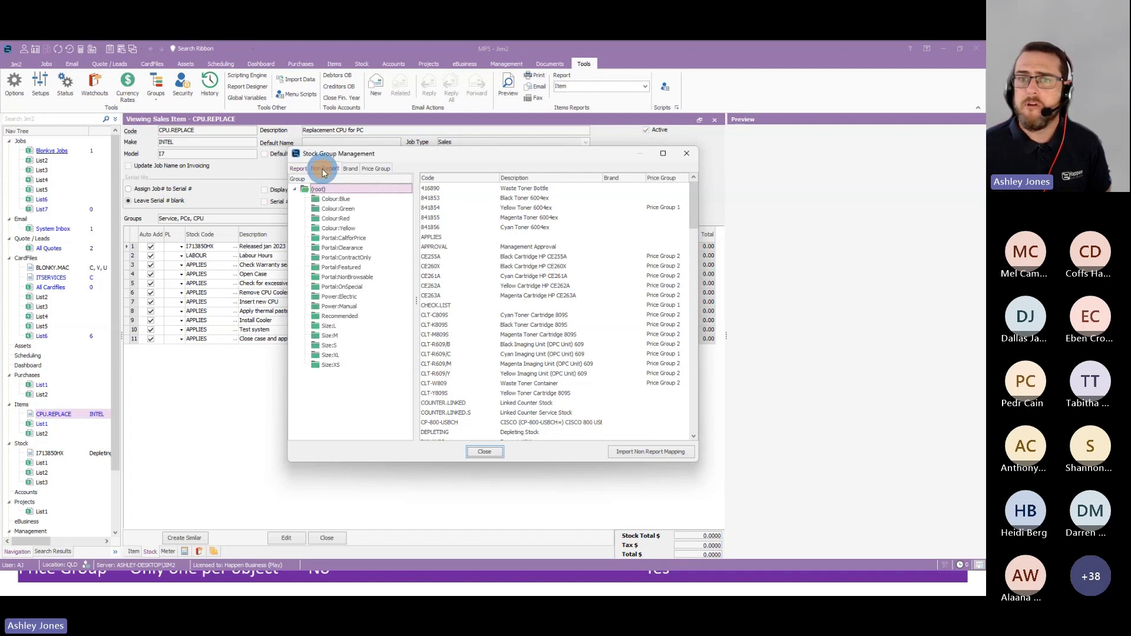
pyautogui.click(350, 169)
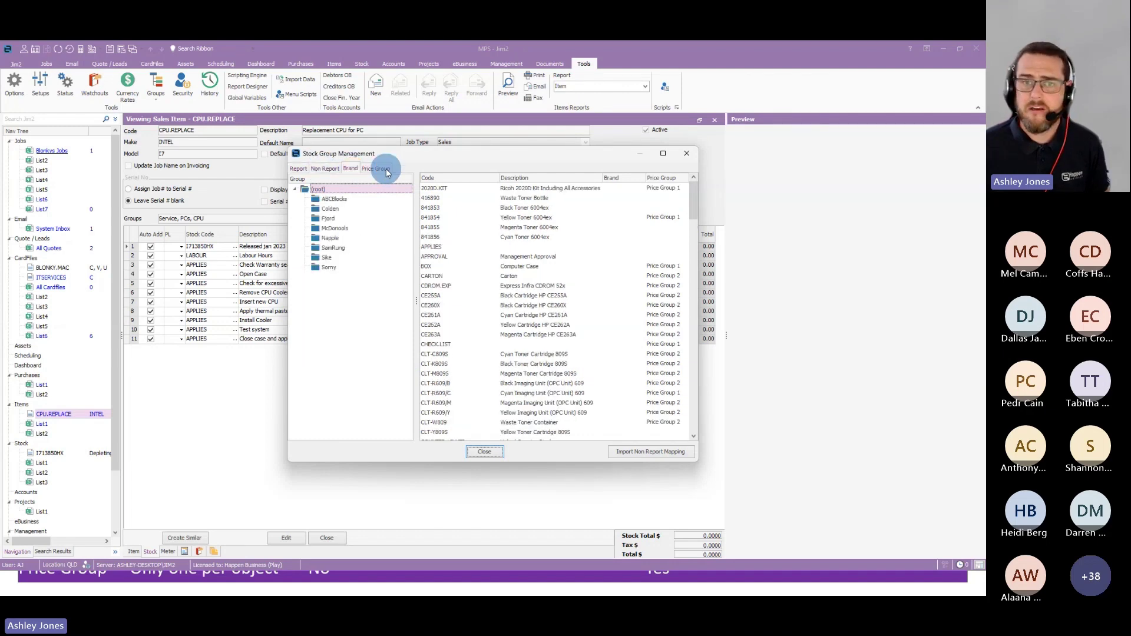
pyautogui.click(377, 170)
pyautogui.click(299, 169)
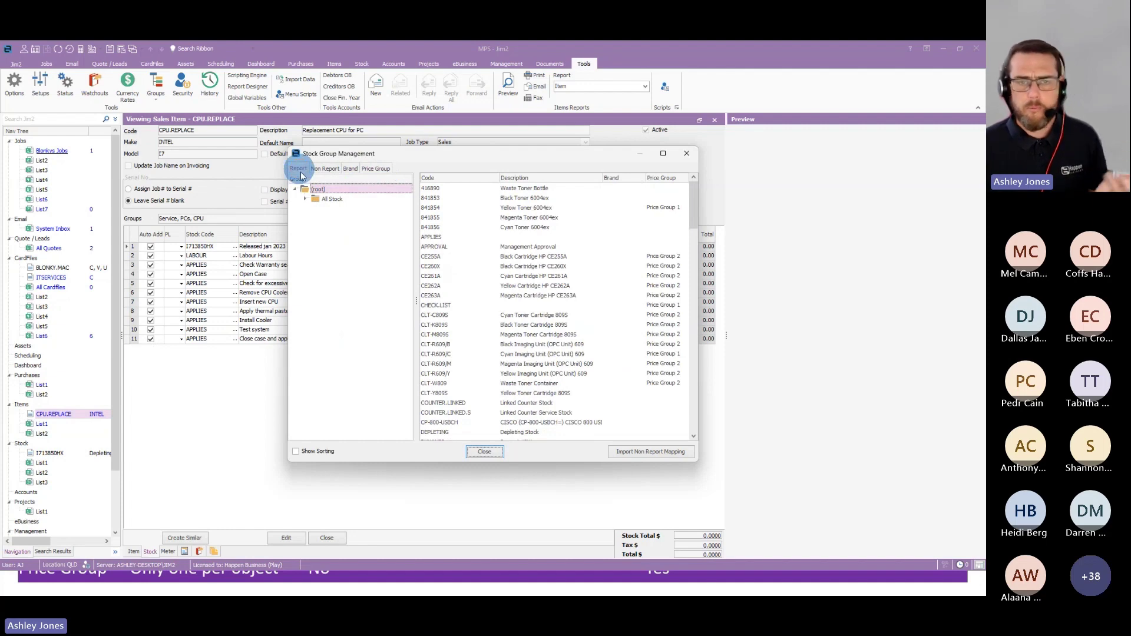
pyautogui.click(343, 286)
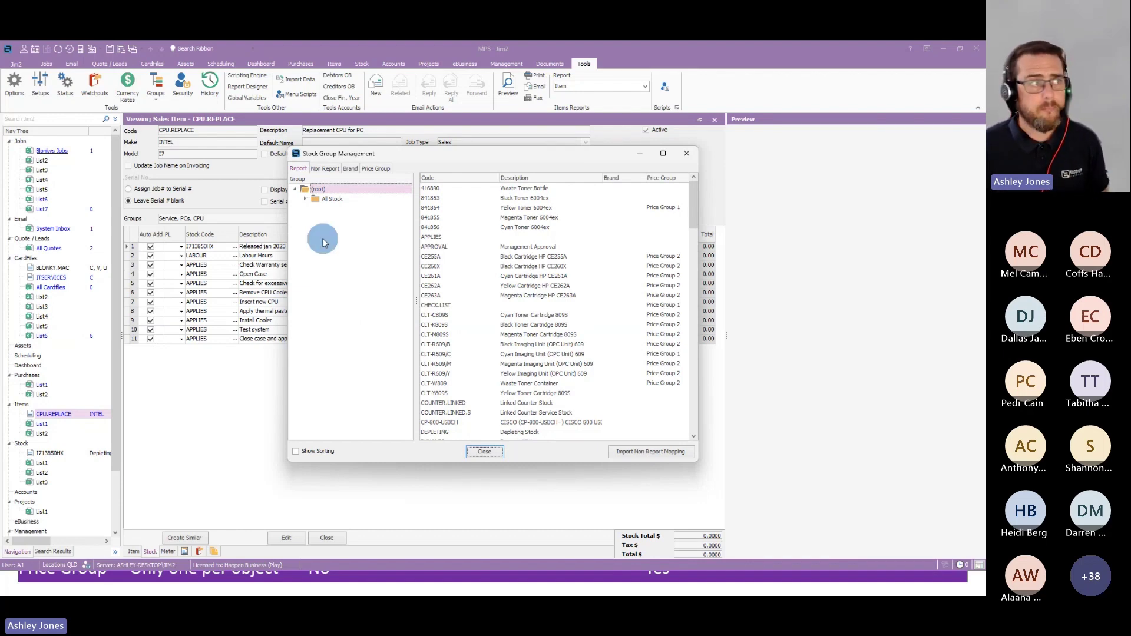
pyautogui.click(307, 199)
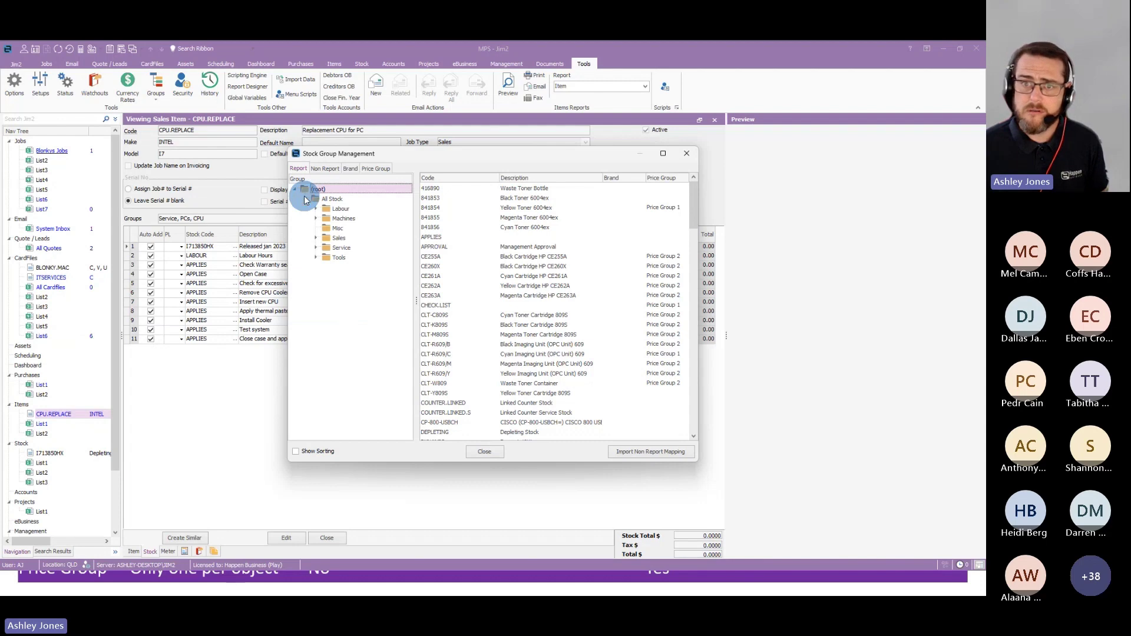
pyautogui.click(325, 170)
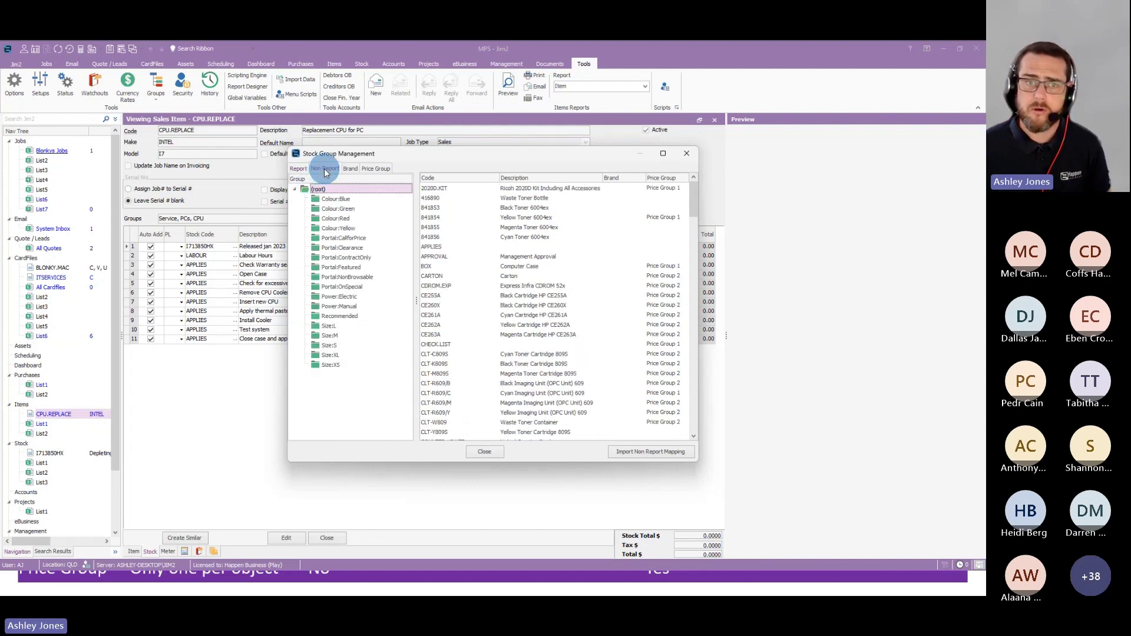
pyautogui.click(301, 171)
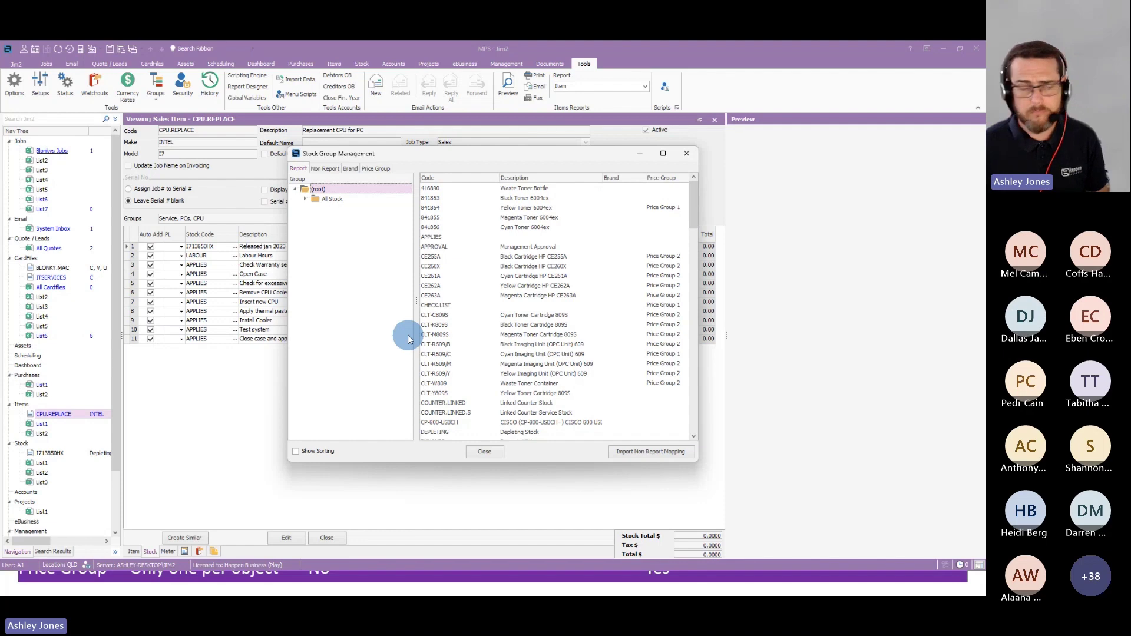
# - Expand the stock report groups from All Stock through Tools and Hand Tools to the Wood Working subgroups
pyautogui.click(305, 199)
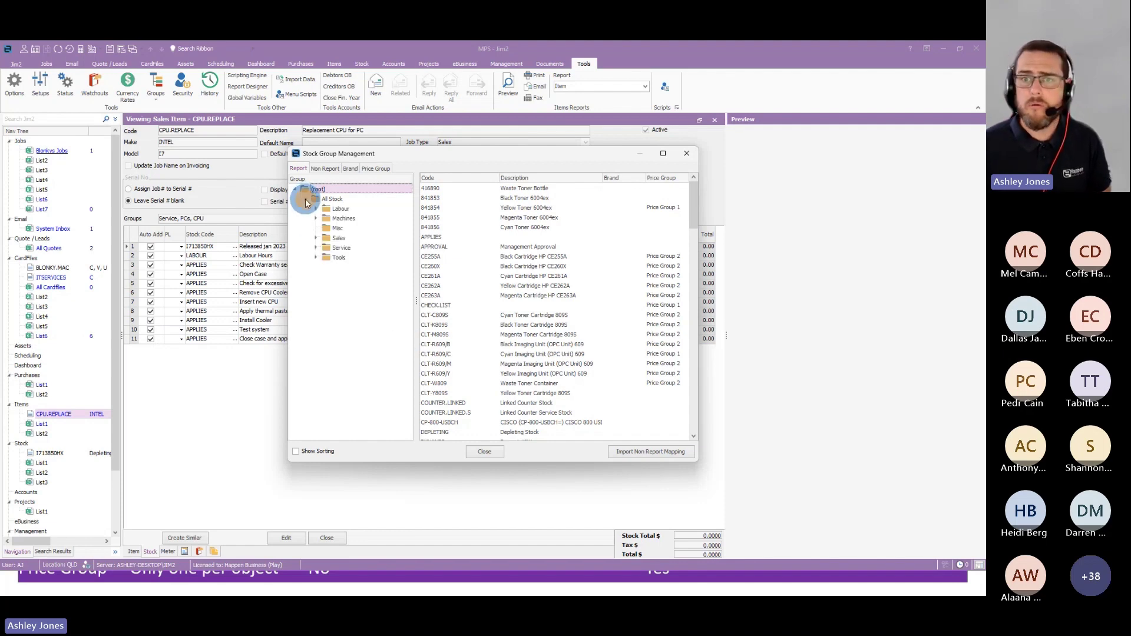
pyautogui.click(316, 257)
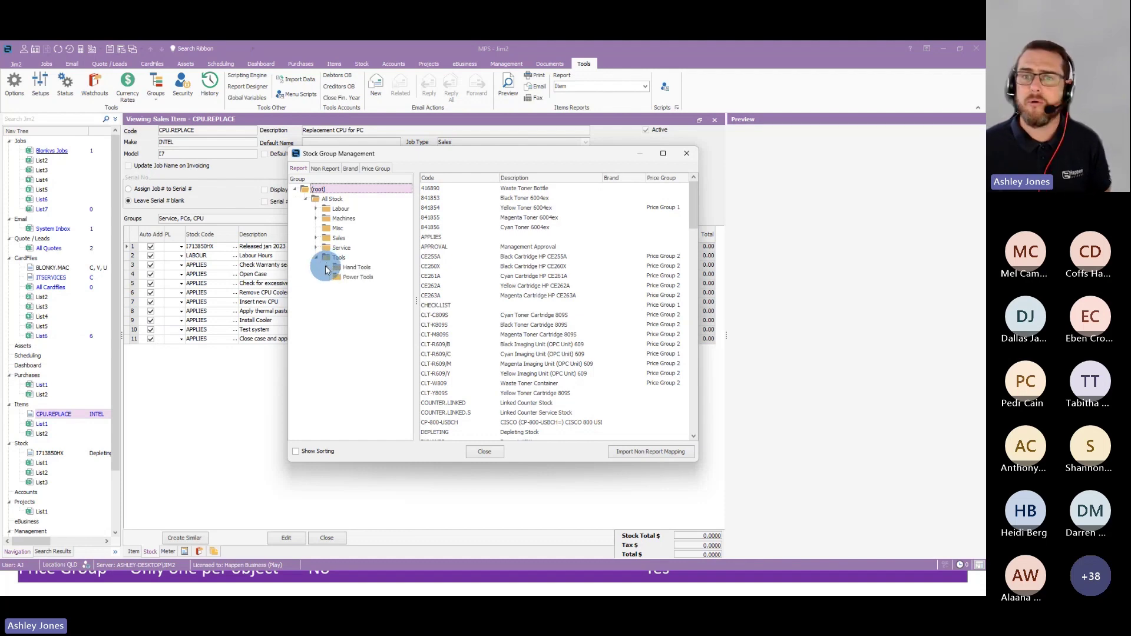
pyautogui.click(326, 268)
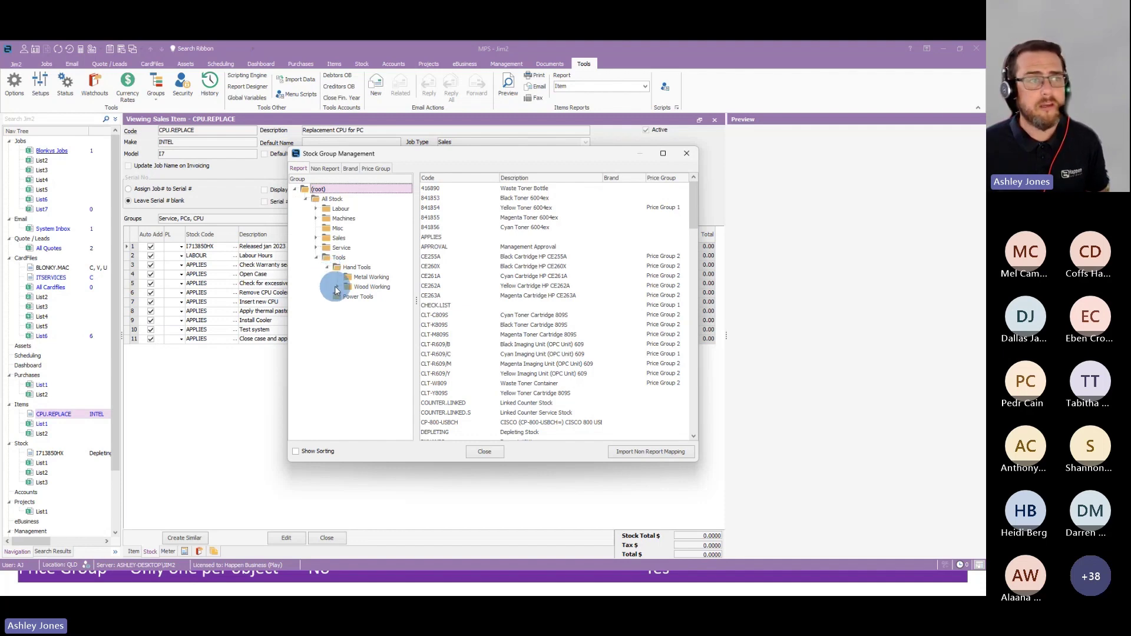
pyautogui.click(339, 288)
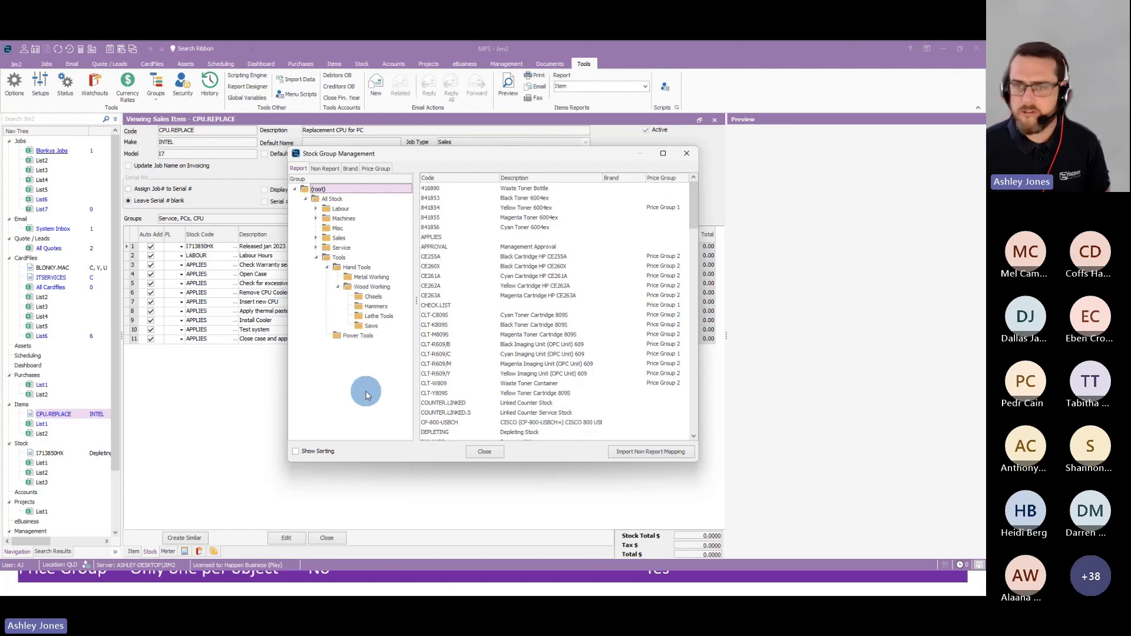
# - Examine the stock in the Recommended non-report group, review the brand and price groups, and close Stock Group Management
pyautogui.click(324, 169)
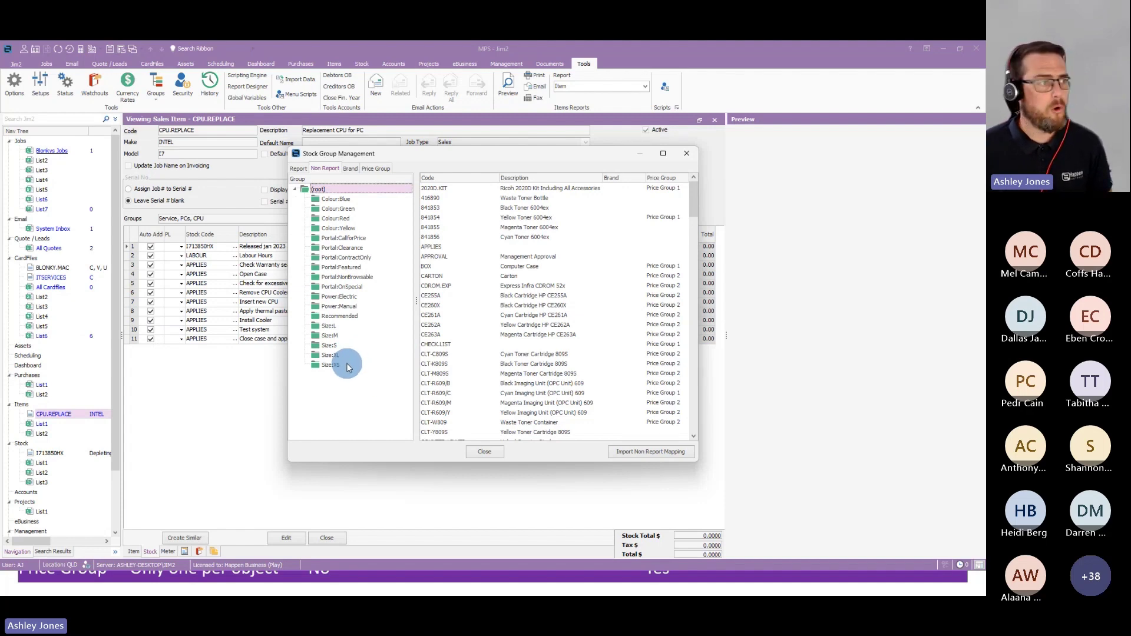
pyautogui.click(339, 317)
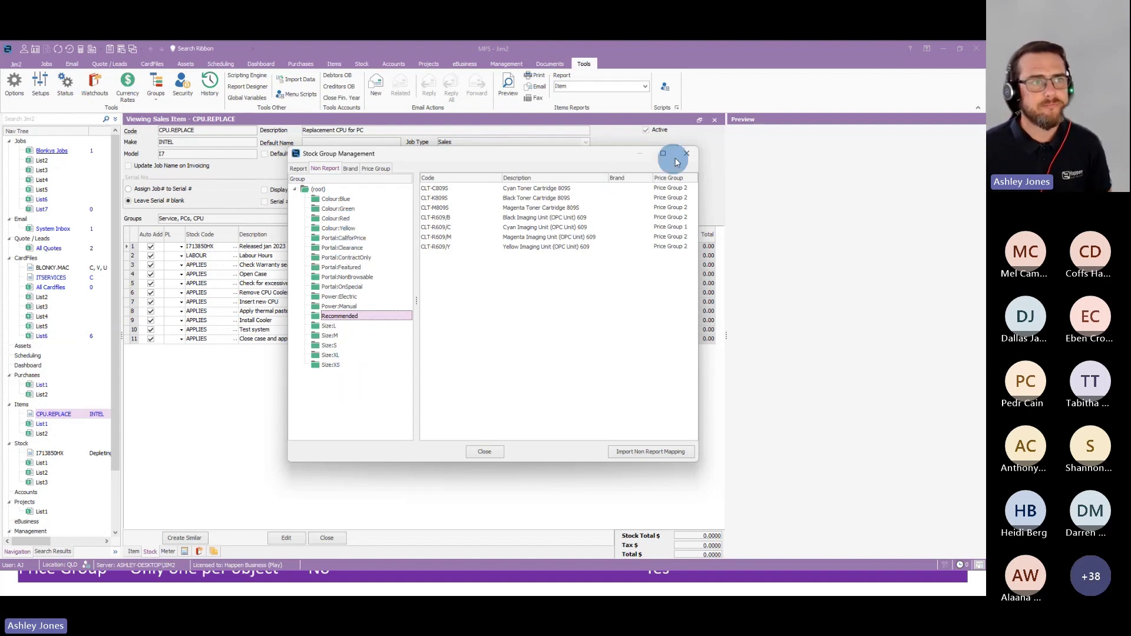
pyautogui.click(350, 169)
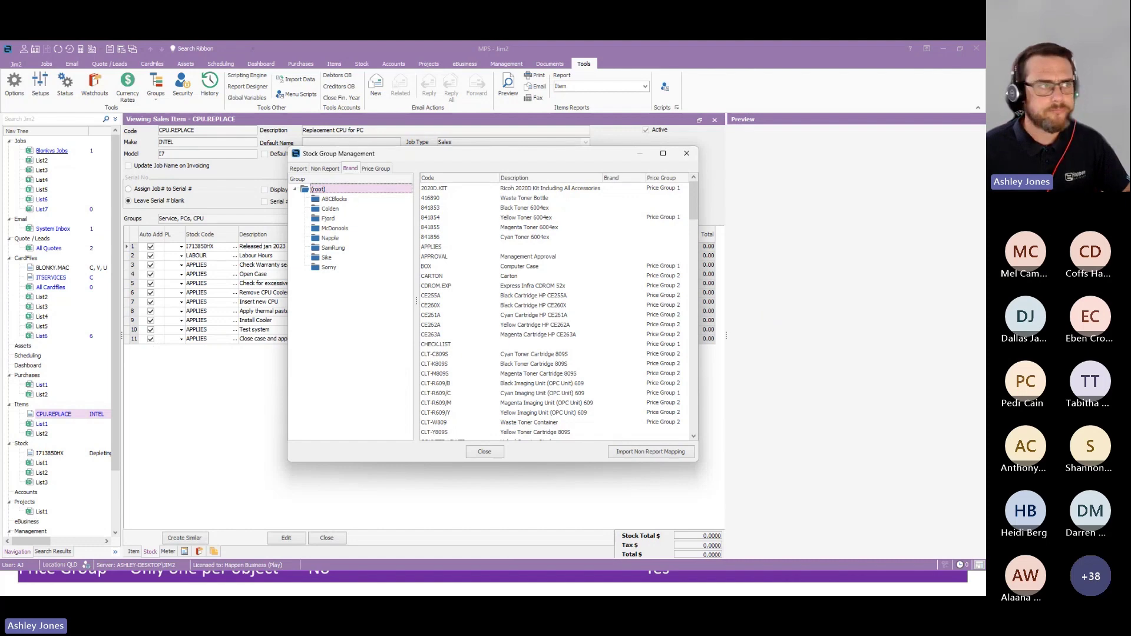
pyautogui.click(376, 168)
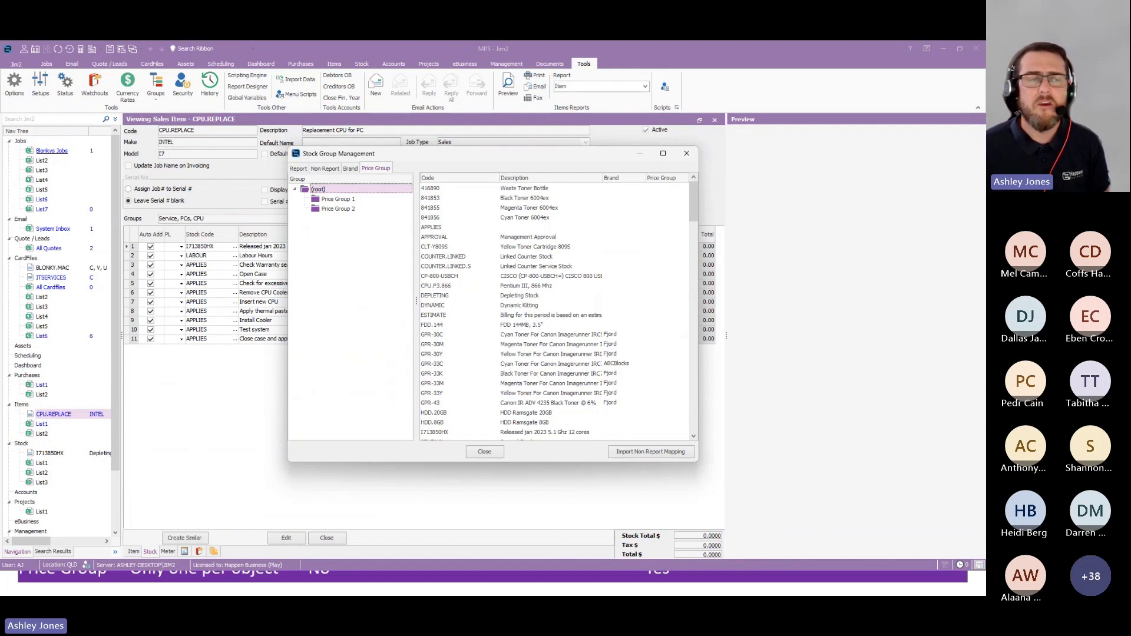
pyautogui.click(687, 153)
pyautogui.click(562, 441)
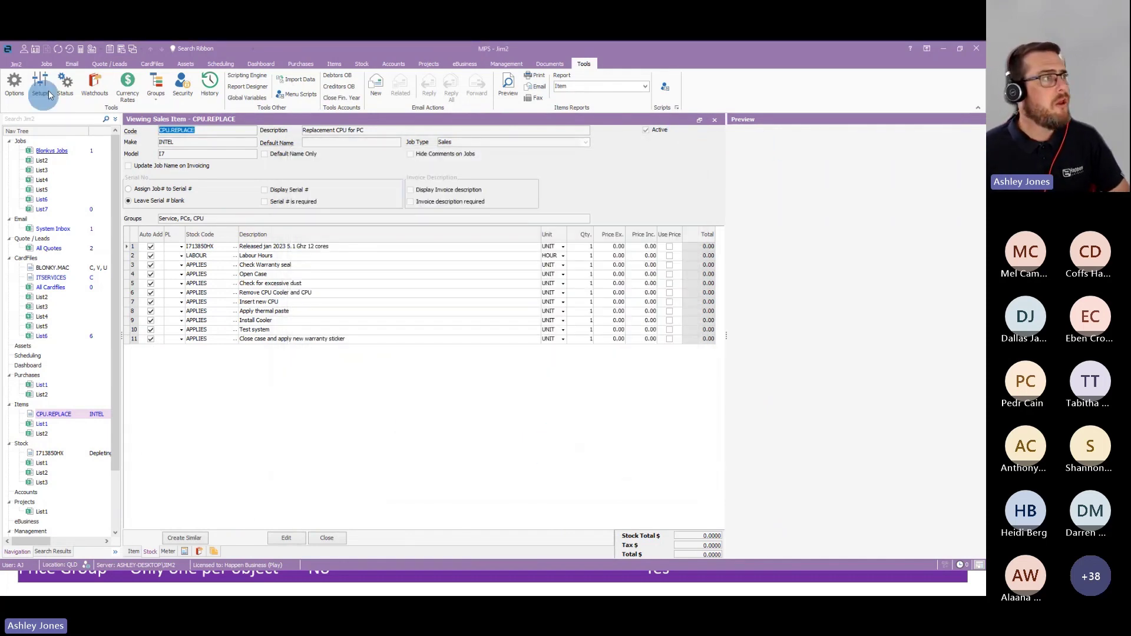
# - Create a new stock list and show its advanced filter fields
pyautogui.click(361, 64)
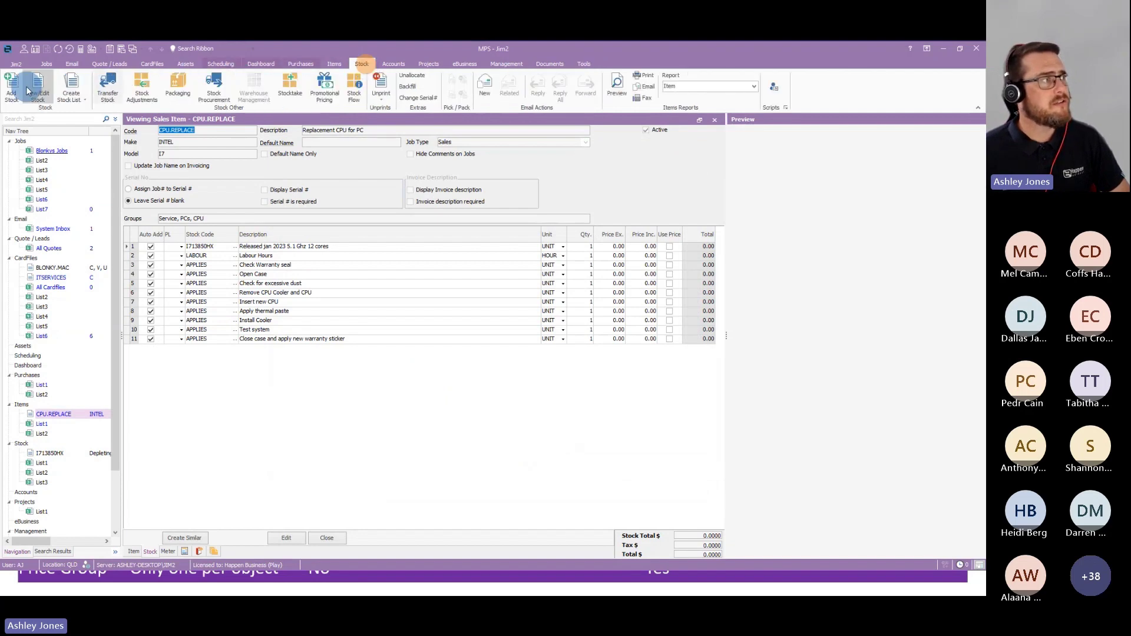
pyautogui.click(71, 86)
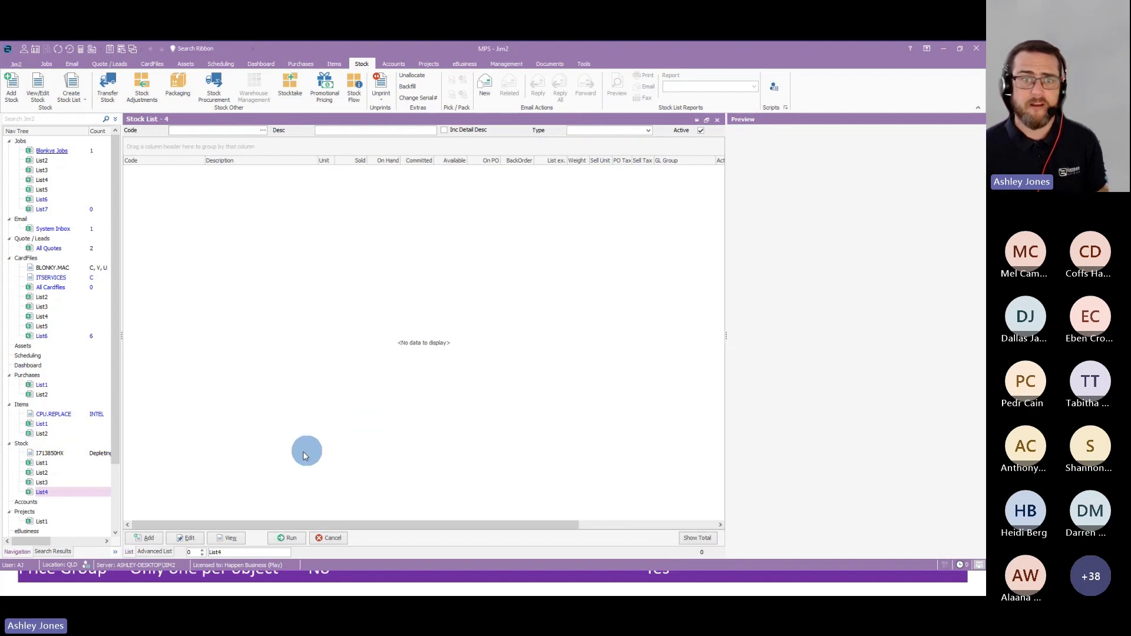
pyautogui.click(152, 552)
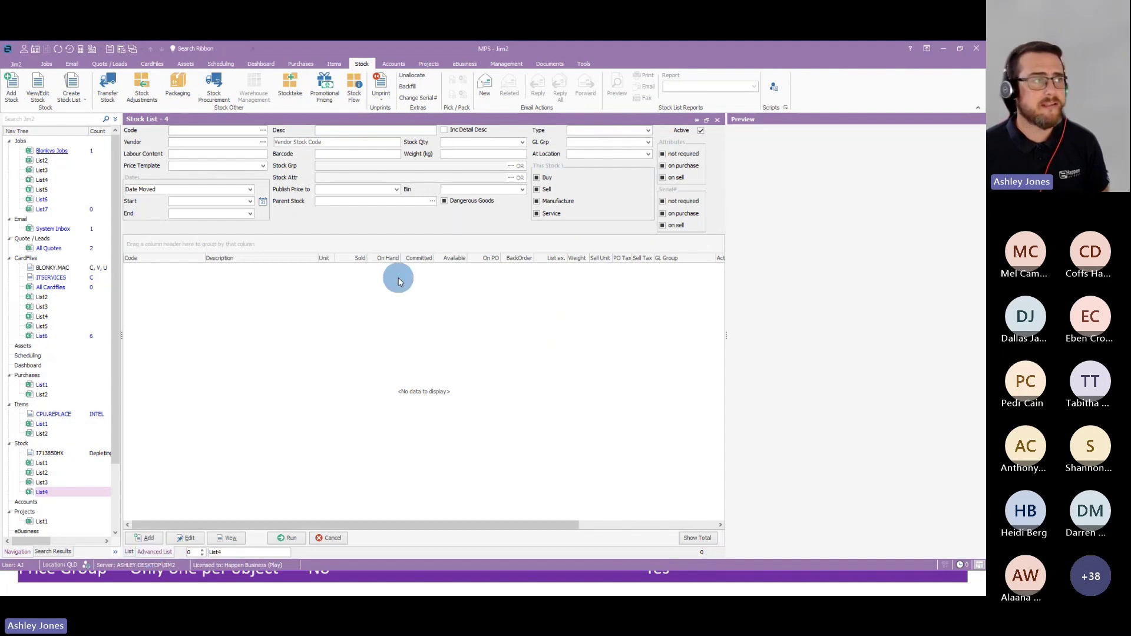
# - Filter the stock list by the Labour report group under All Stock and run the list
pyautogui.click(511, 167)
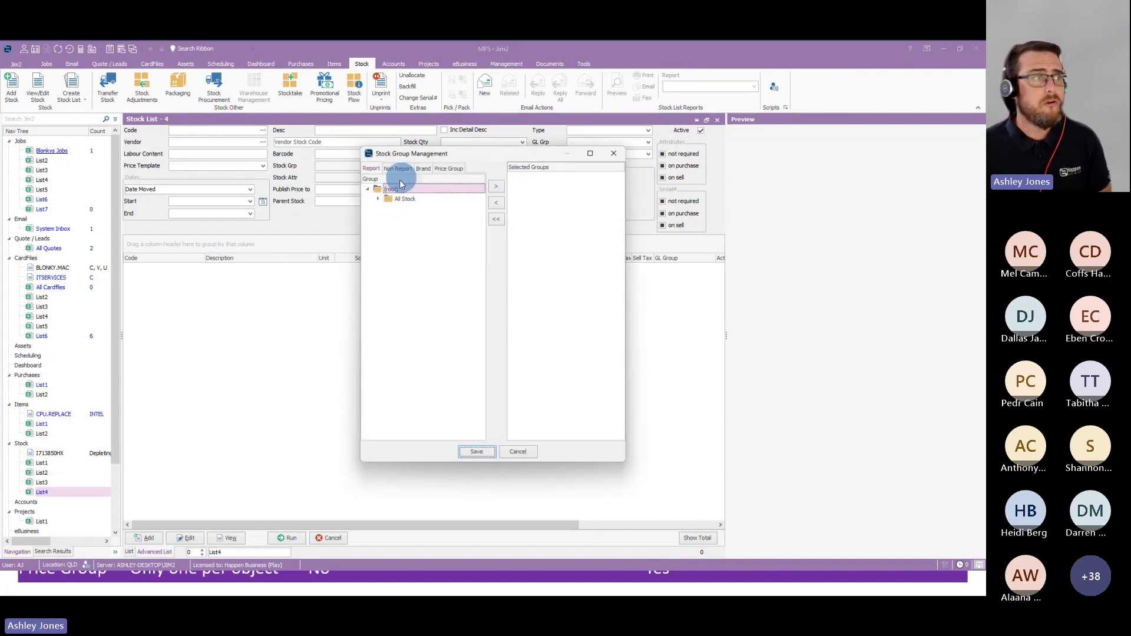
pyautogui.click(379, 199)
pyautogui.click(414, 209)
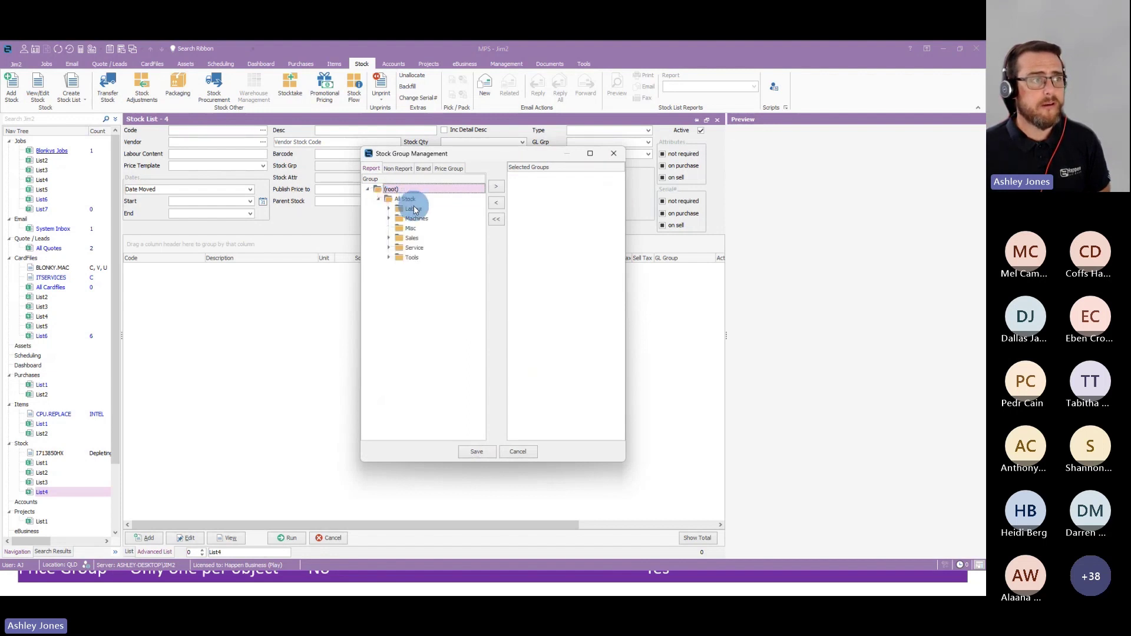
pyautogui.click(496, 187)
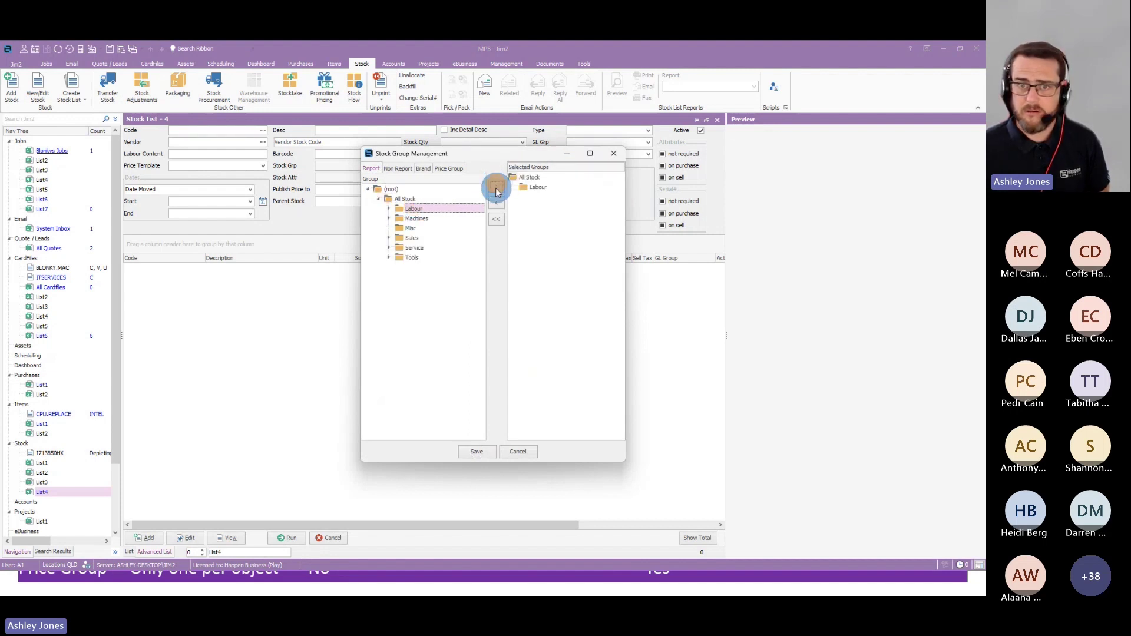
pyautogui.click(478, 452)
pyautogui.click(287, 539)
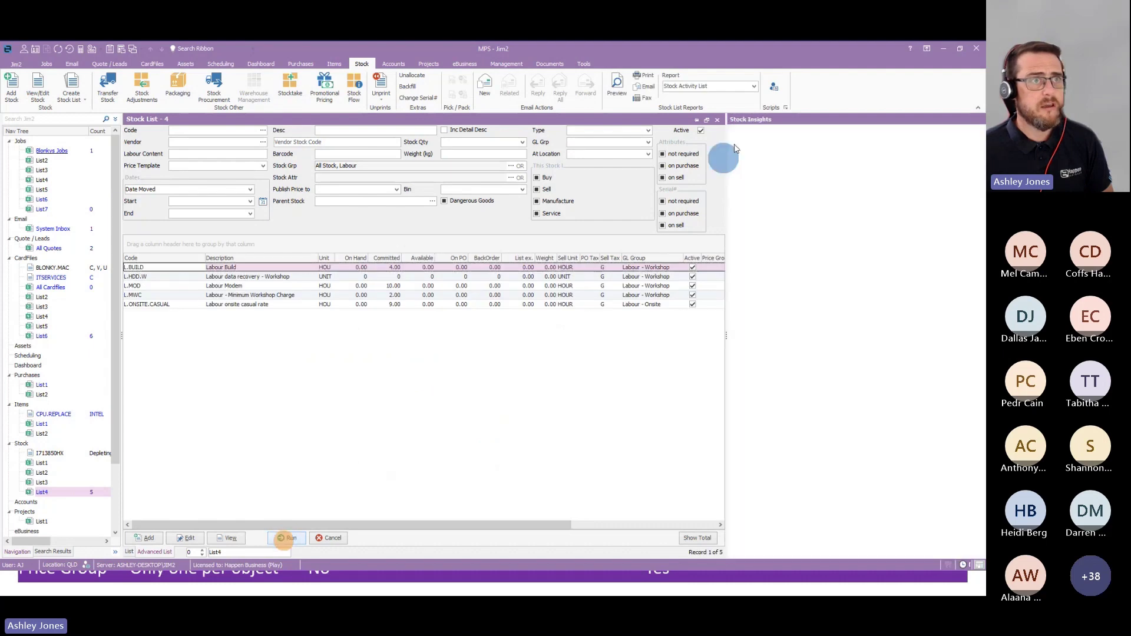
# - Browse the reports available for the stock list from Stock Activity List onward, without choosing a different one
pyautogui.click(754, 87)
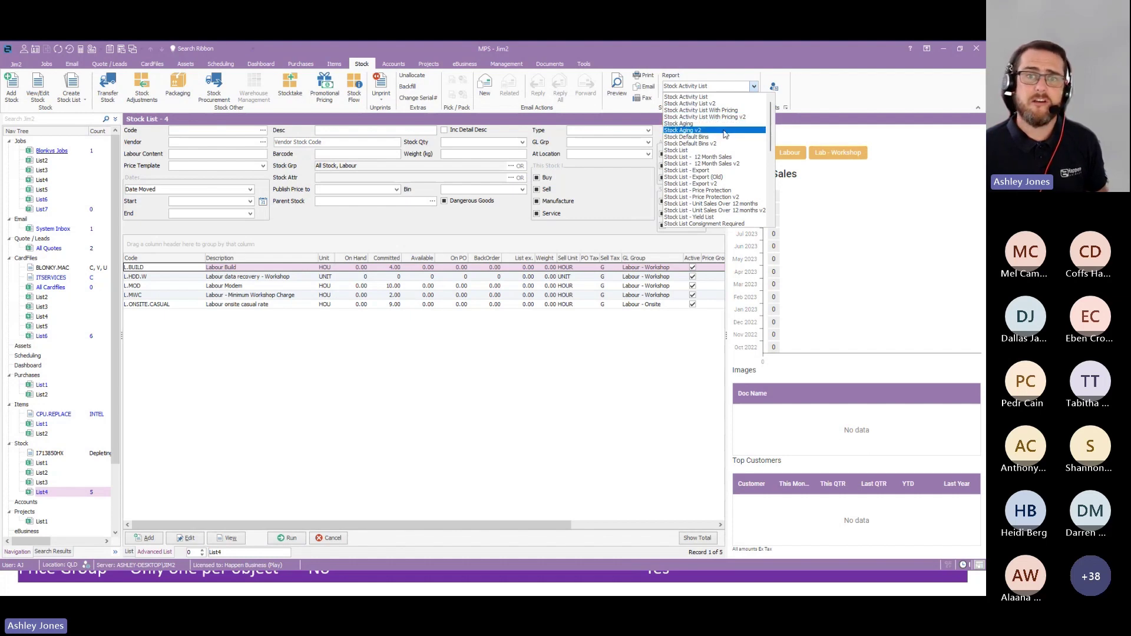
pyautogui.scroll(-1, 721, 180)
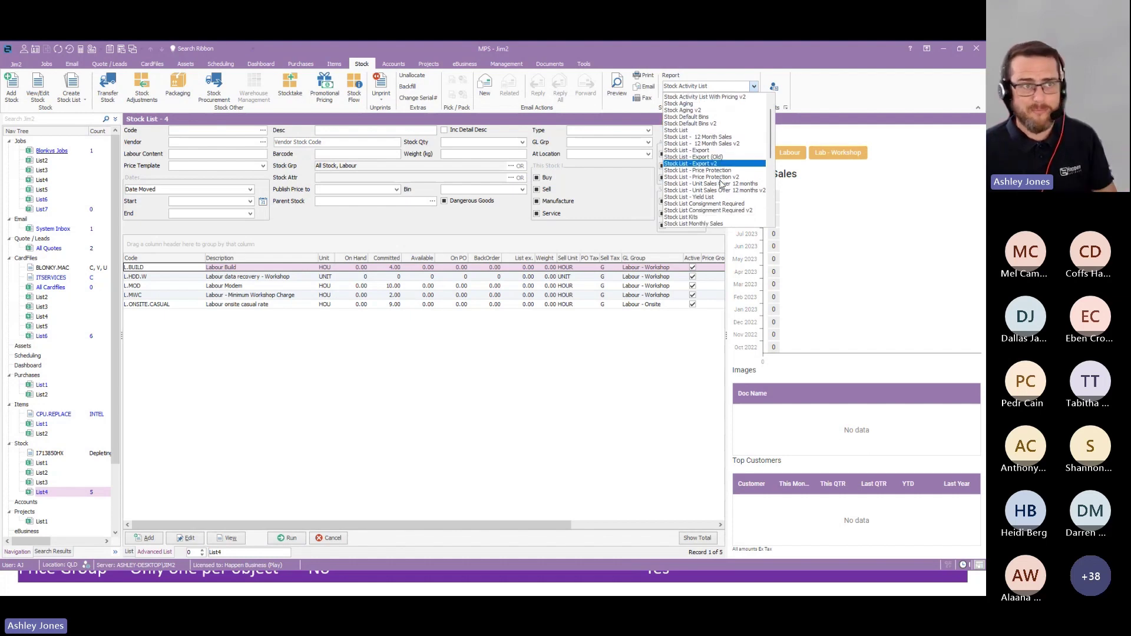
pyautogui.scroll(-2, 721, 184)
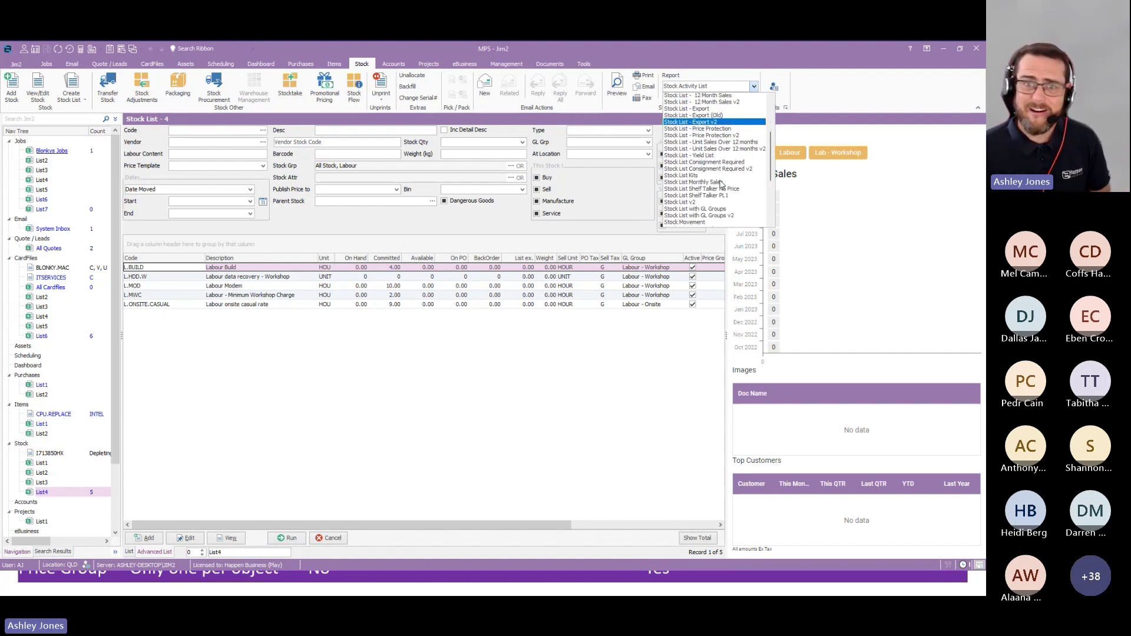
pyautogui.scroll(-3, 722, 184)
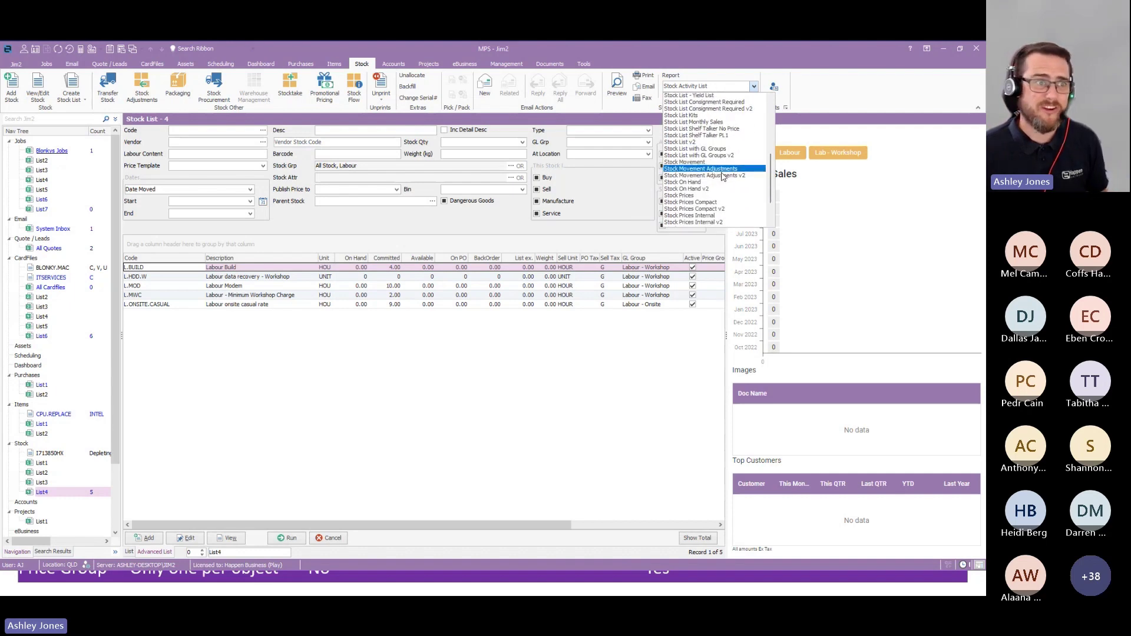
pyautogui.scroll(-2, 723, 177)
pyautogui.scroll(-1, 720, 184)
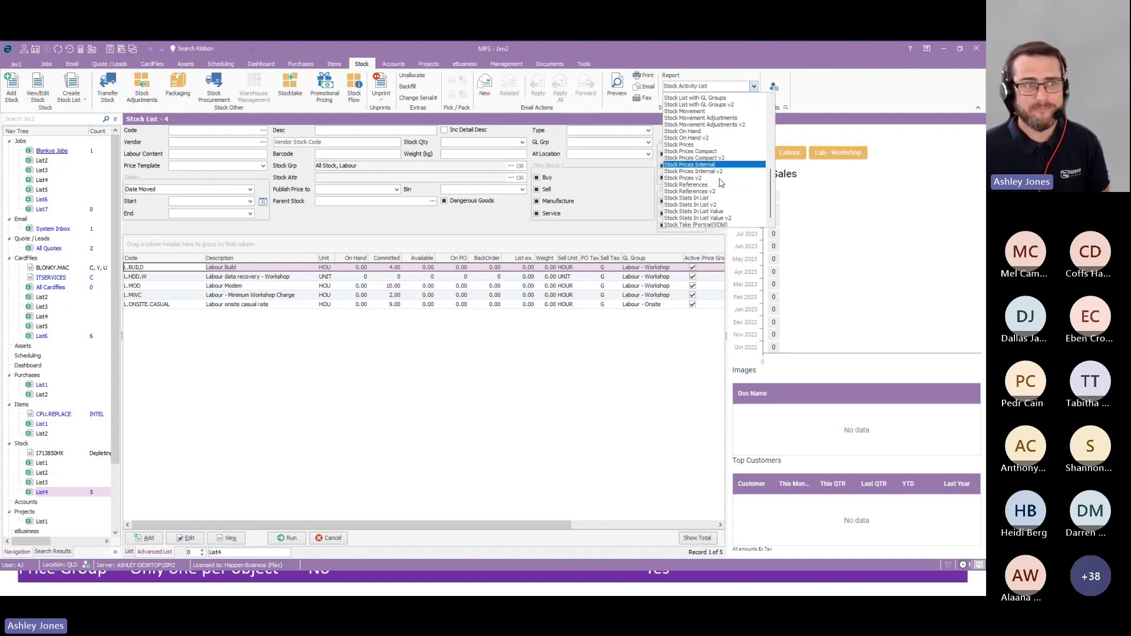
pyautogui.click(580, 377)
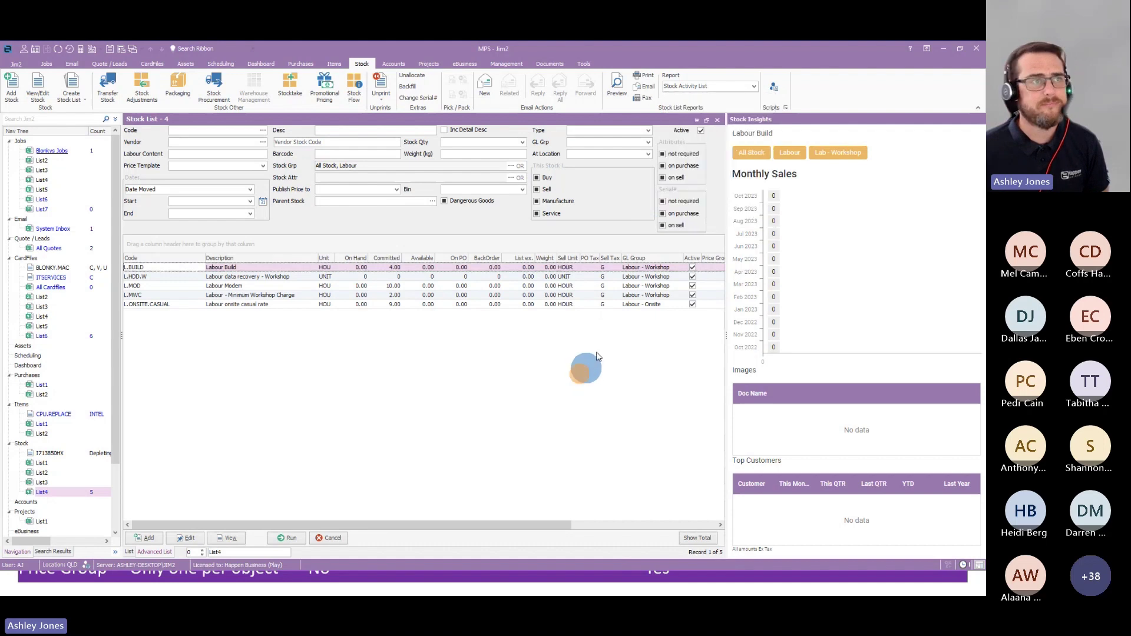
# - Open Project Group Management, compare its report, non-report and brand groups, and close it
pyautogui.click(583, 63)
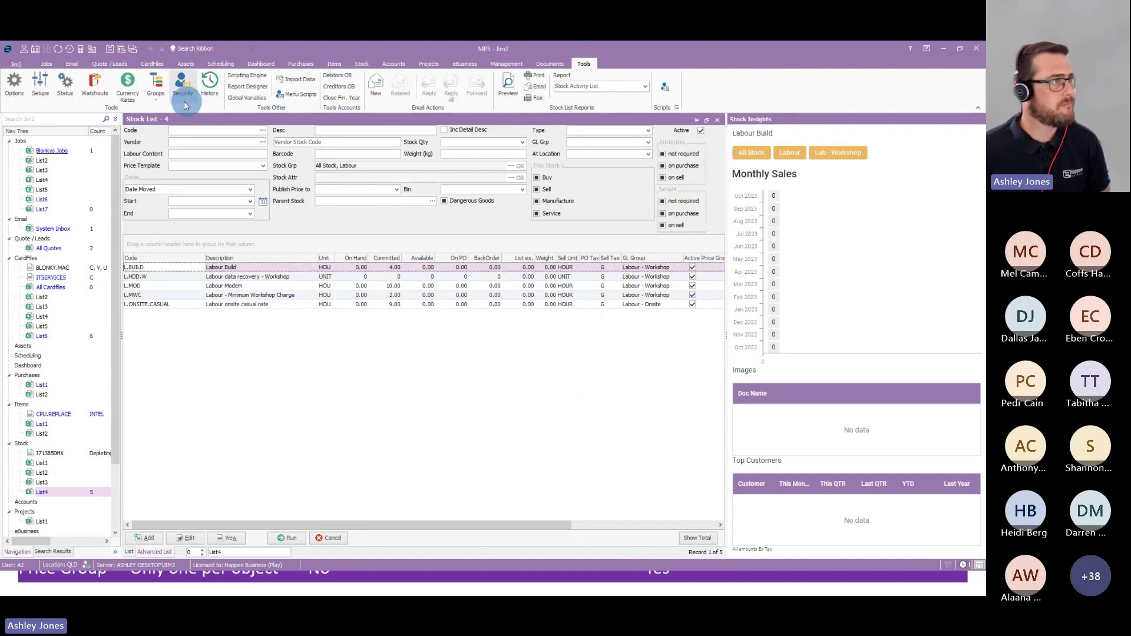
pyautogui.click(156, 87)
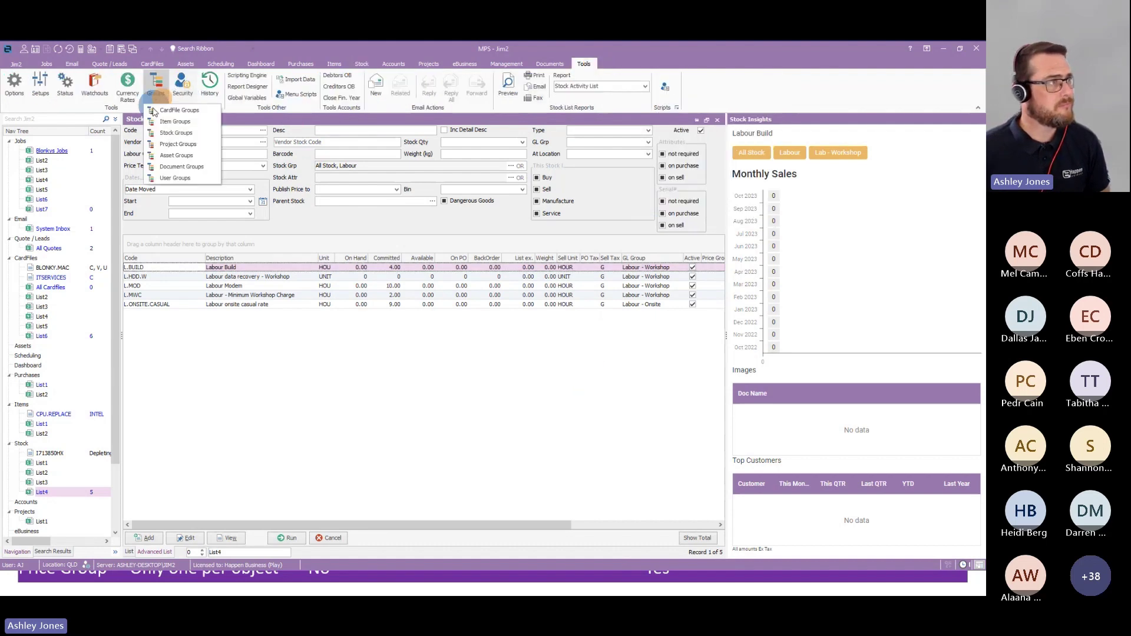
pyautogui.click(179, 144)
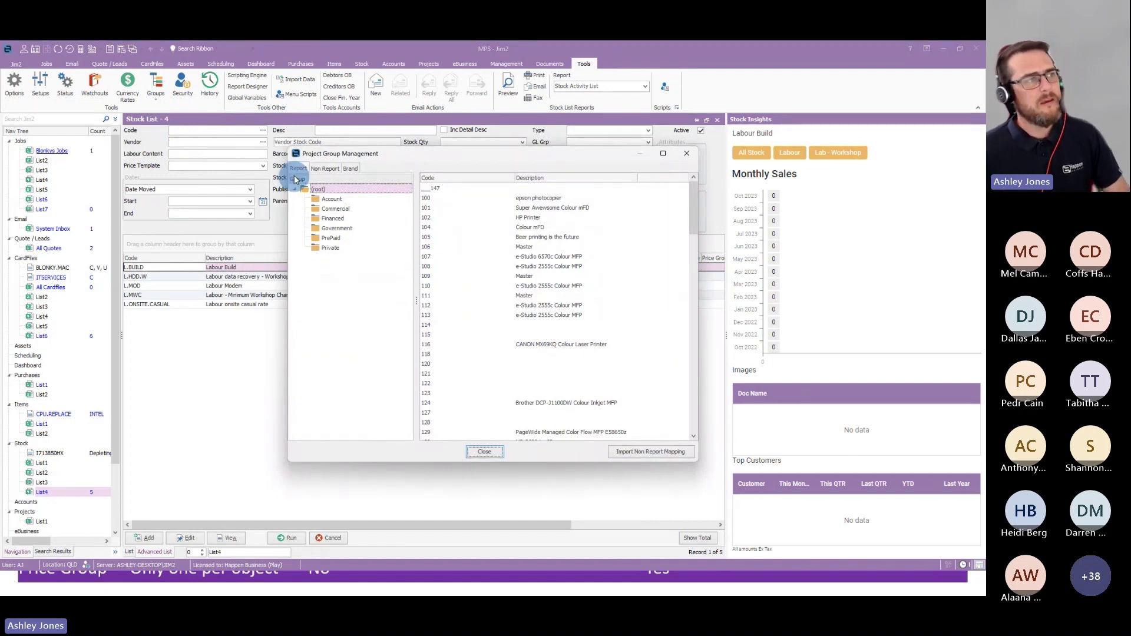
pyautogui.click(328, 169)
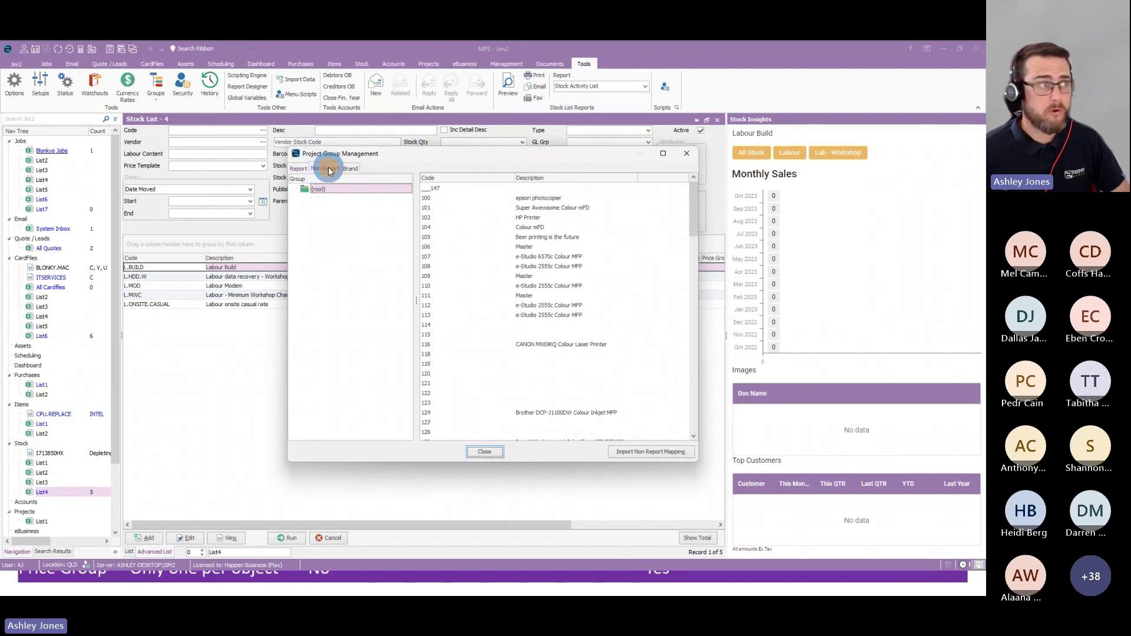
pyautogui.click(354, 169)
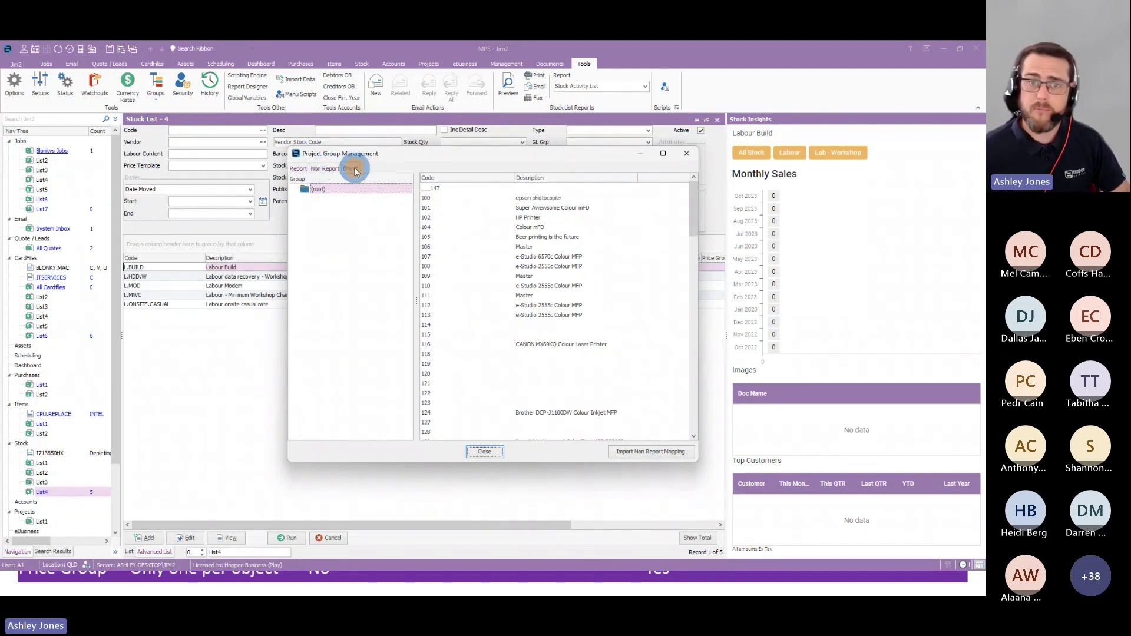
pyautogui.click(298, 169)
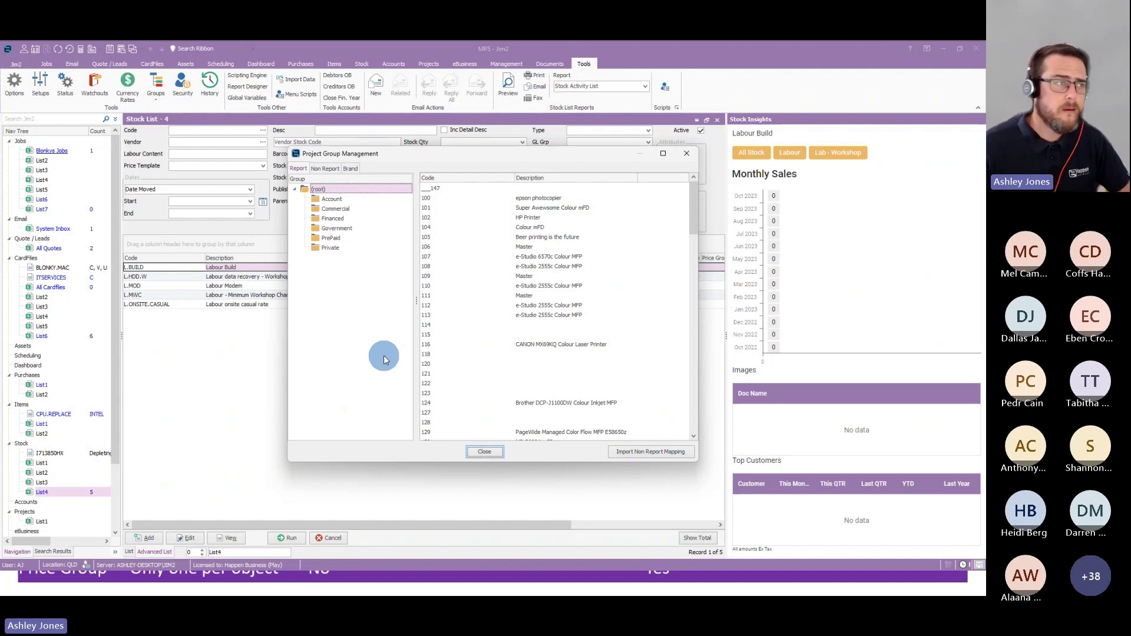
pyautogui.click(350, 169)
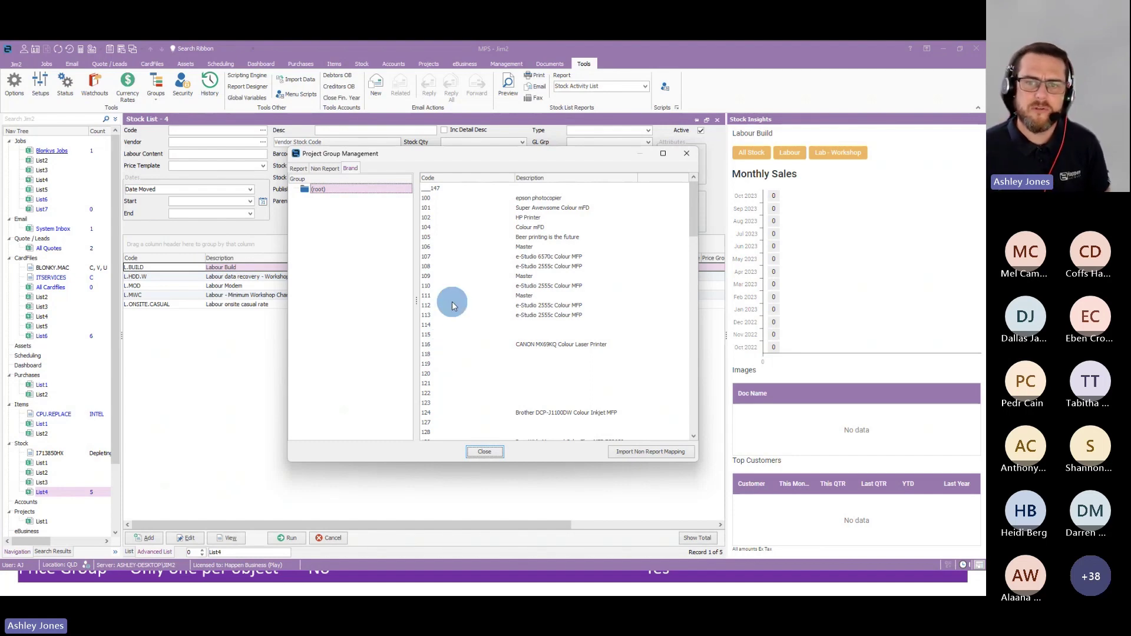
pyautogui.click(323, 169)
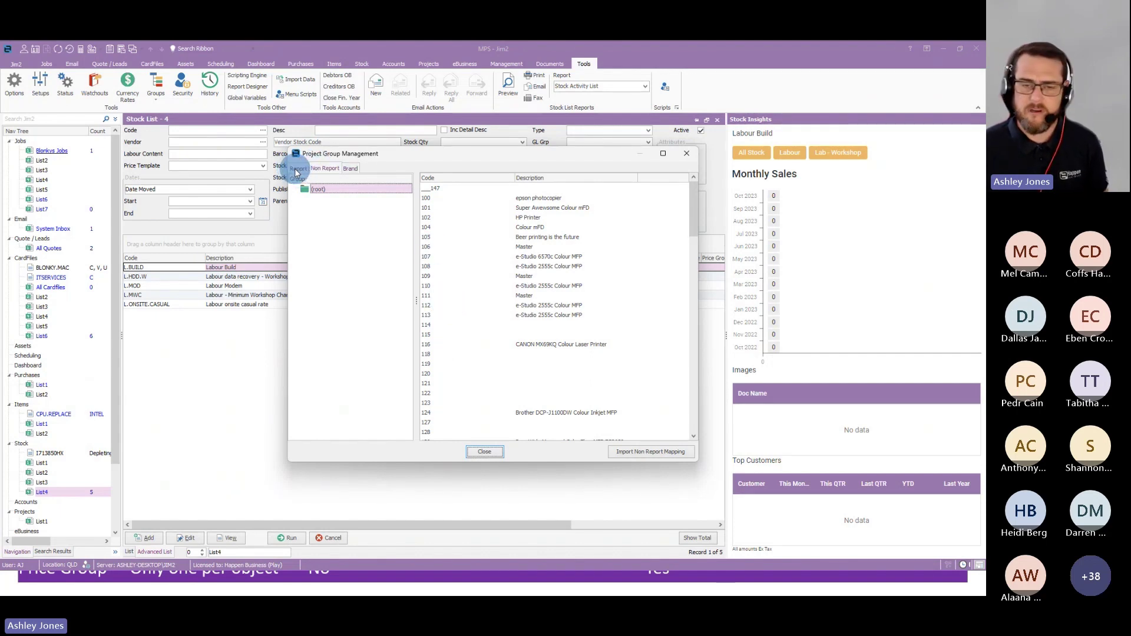
pyautogui.click(298, 169)
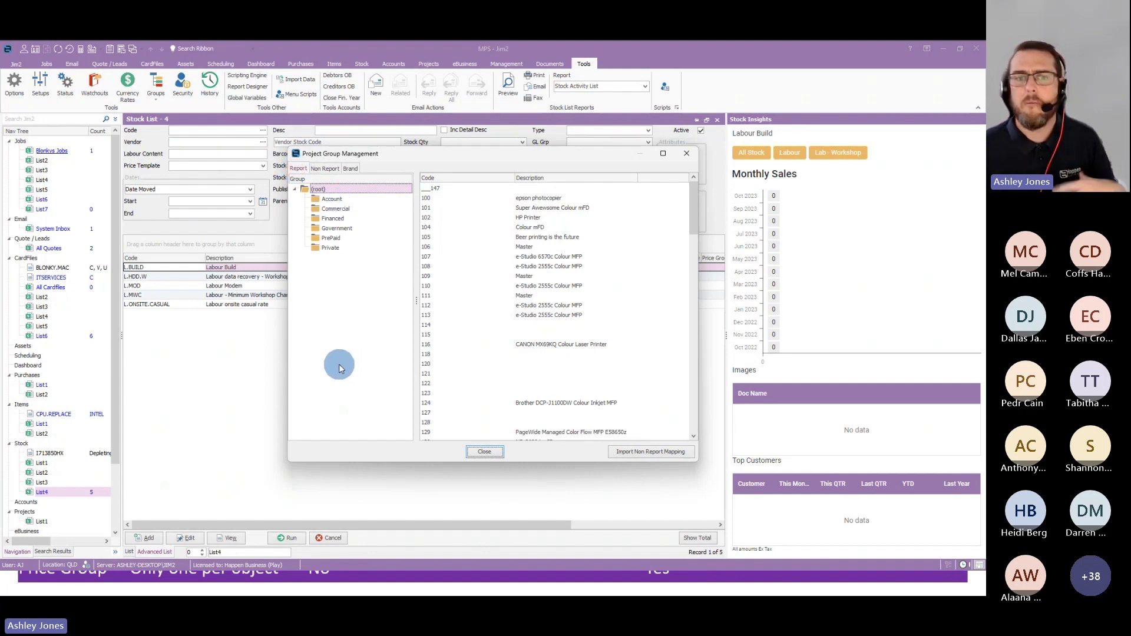
pyautogui.click(685, 151)
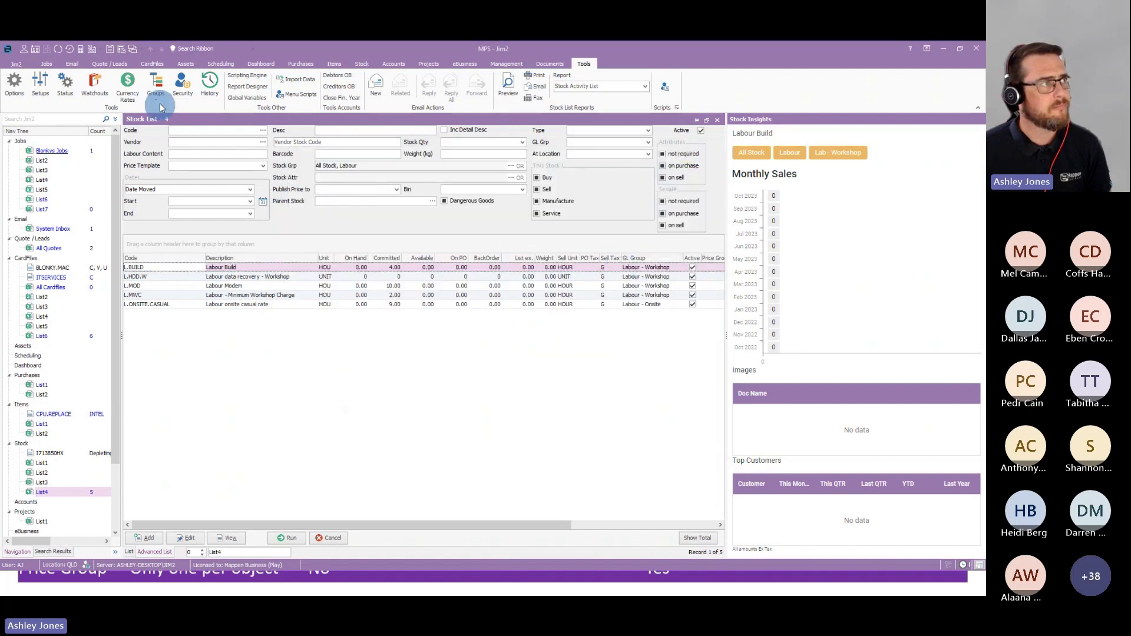
# - Open Asset Group Management and compare its report, brand and non-report groups
pyautogui.click(156, 95)
pyautogui.click(172, 155)
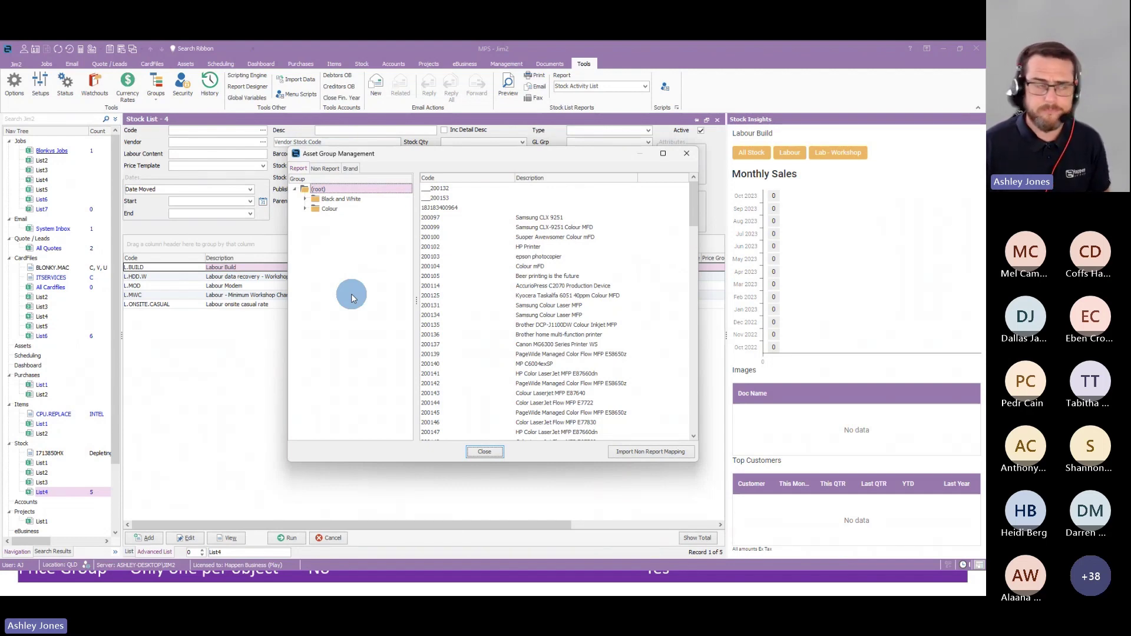
pyautogui.click(349, 168)
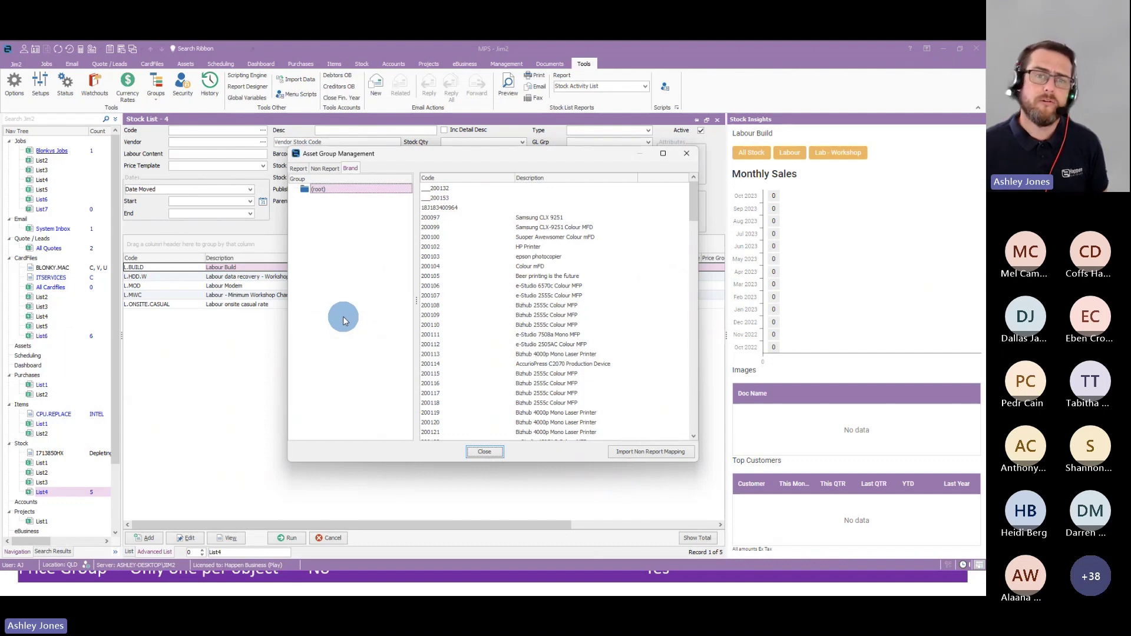
pyautogui.click(329, 169)
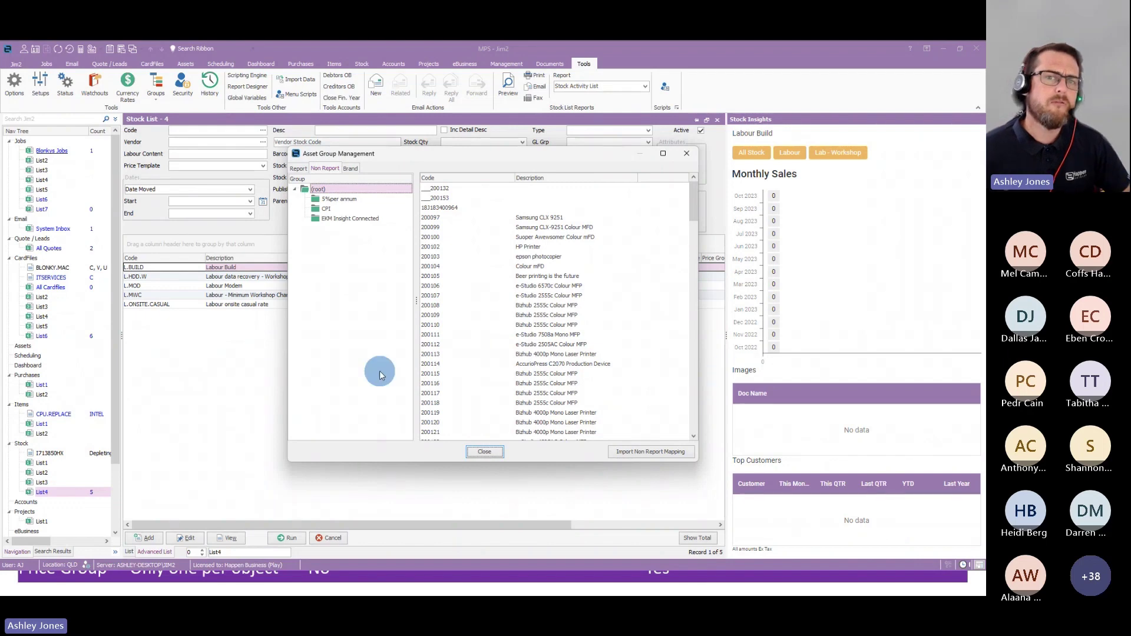
pyautogui.click(299, 170)
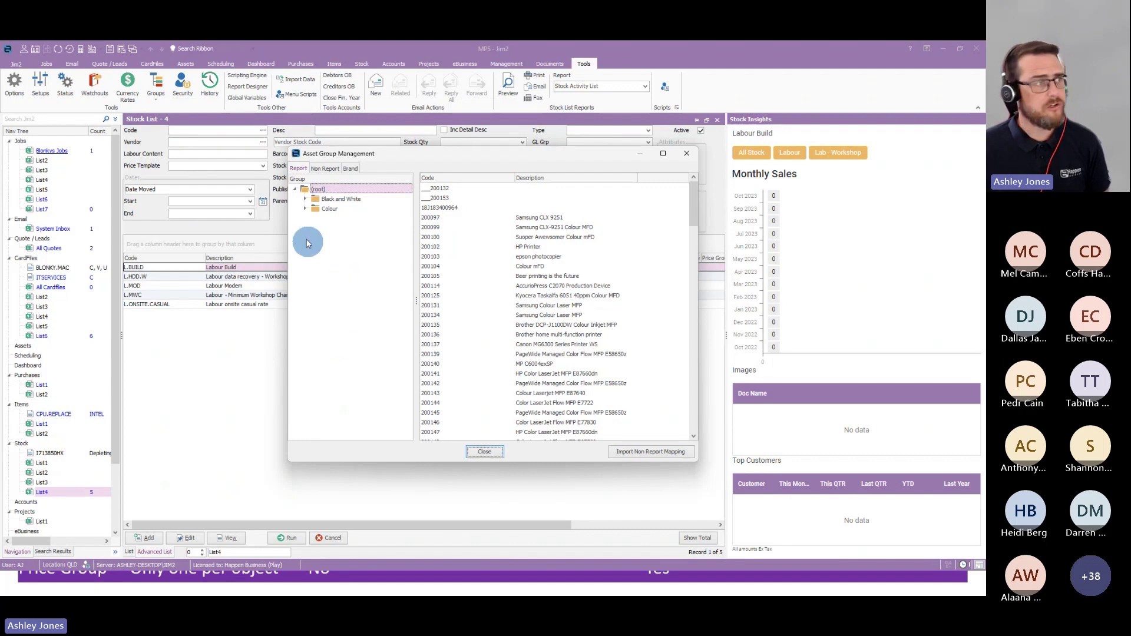
# - Expand all asset report groups and examine Colour, Black and White, its 35 ppm and 45 ppm subgroups, and Copier Model Groups 1 and 2
pyautogui.rightClick(318, 189)
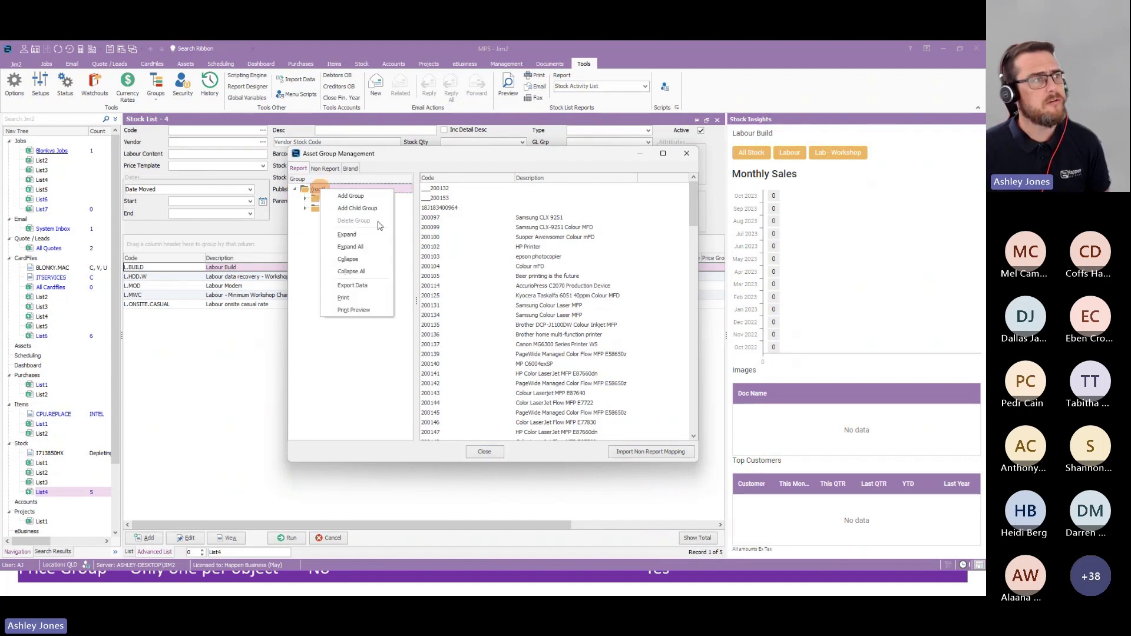
pyautogui.click(353, 246)
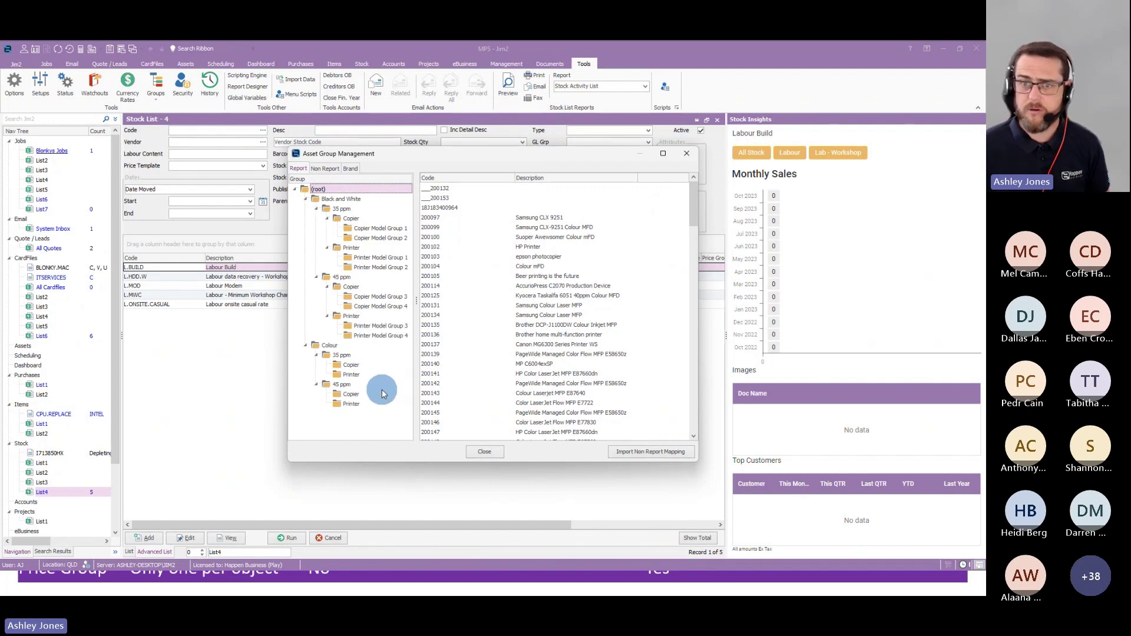
pyautogui.click(330, 346)
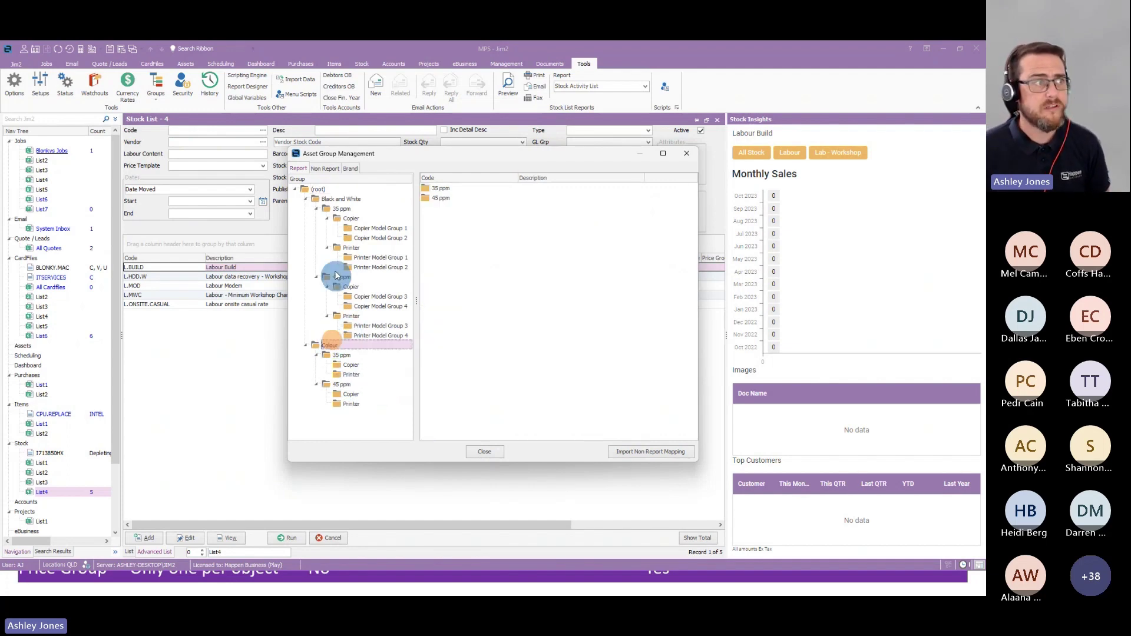
pyautogui.click(353, 201)
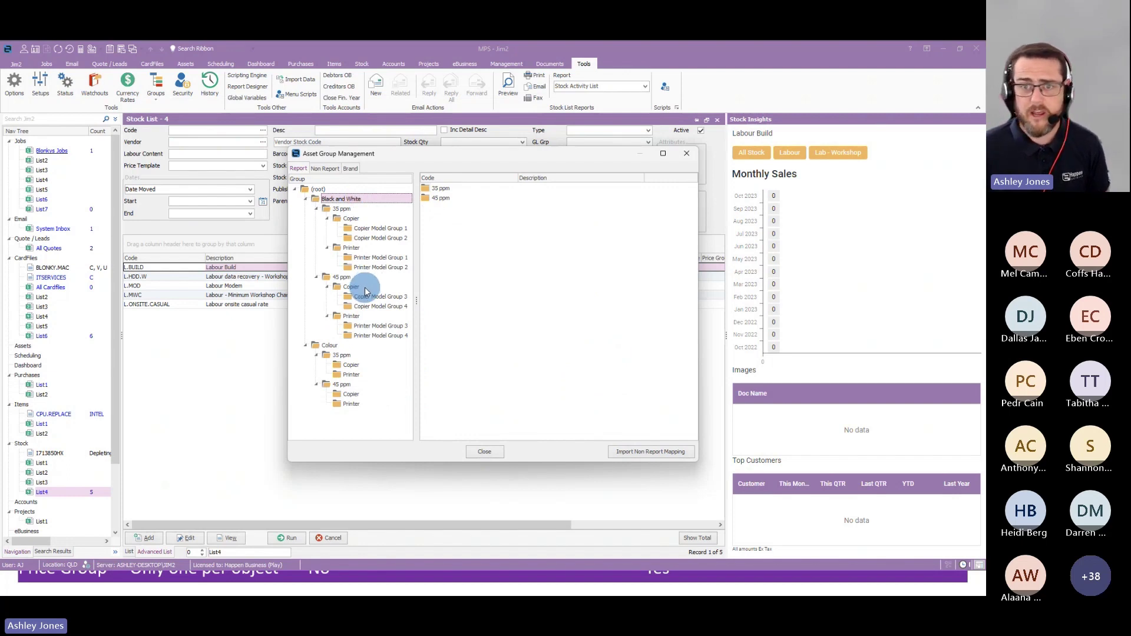
pyautogui.click(346, 211)
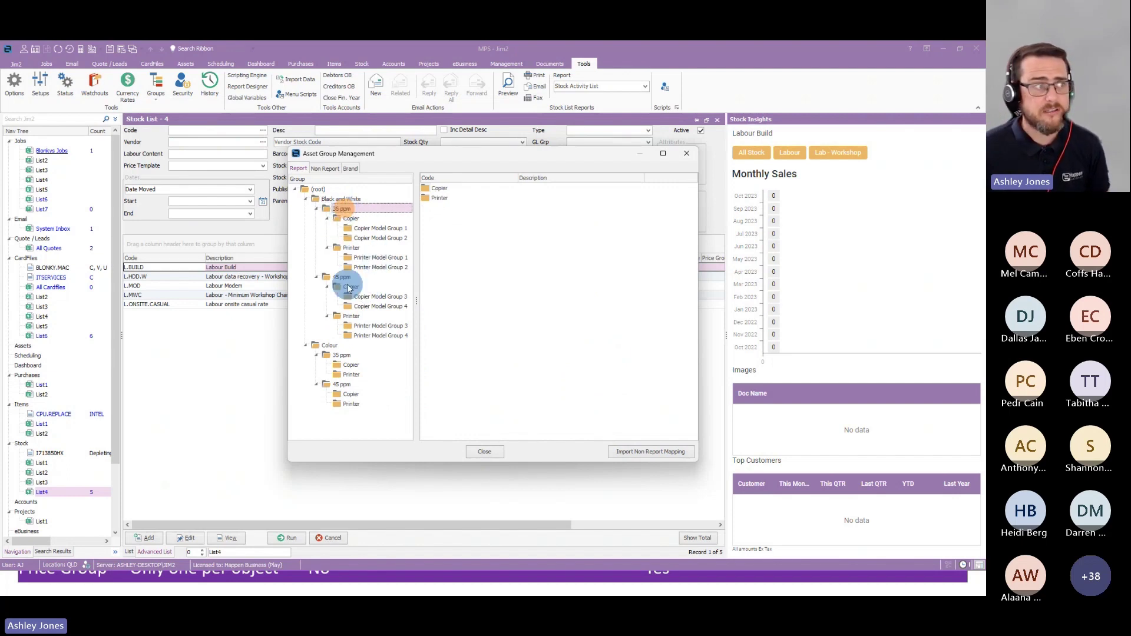
pyautogui.click(343, 278)
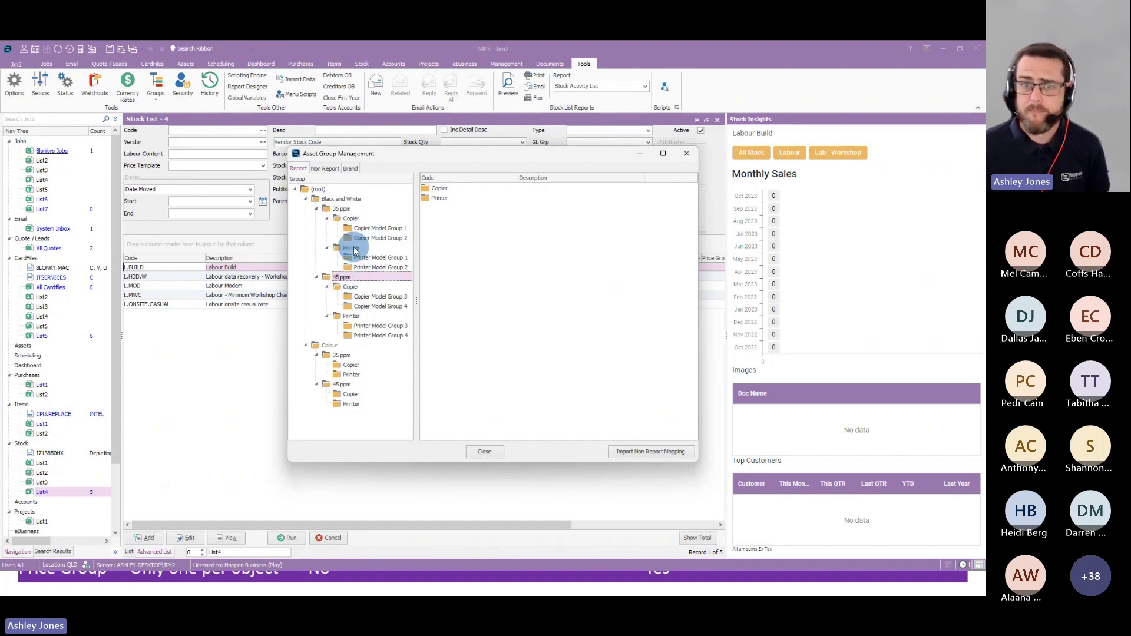
pyautogui.click(370, 229)
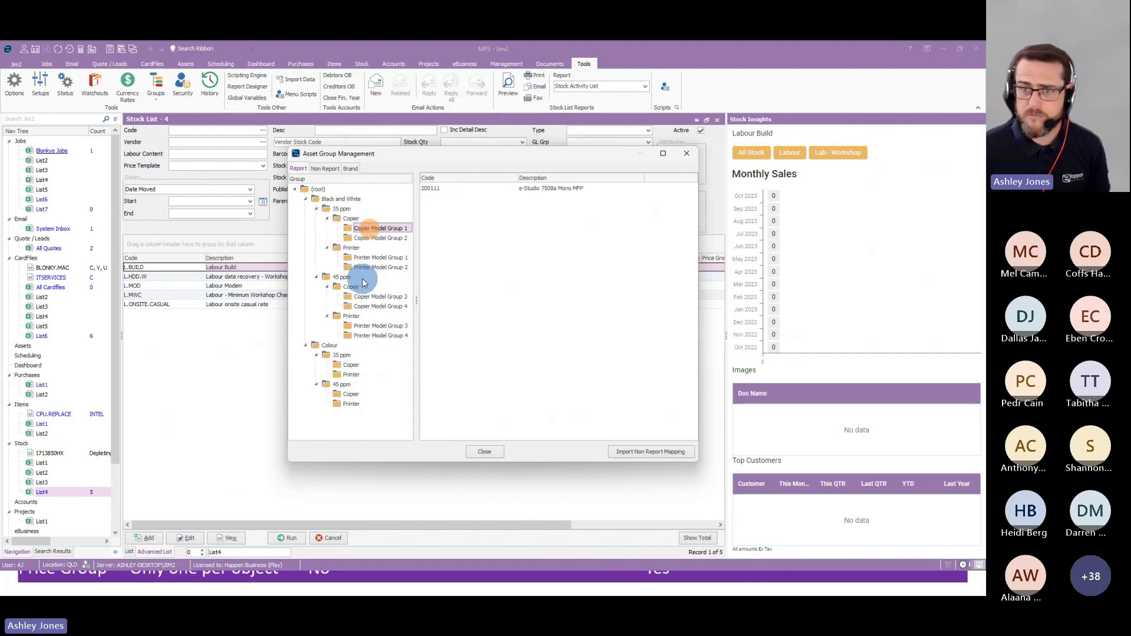
pyautogui.click(375, 238)
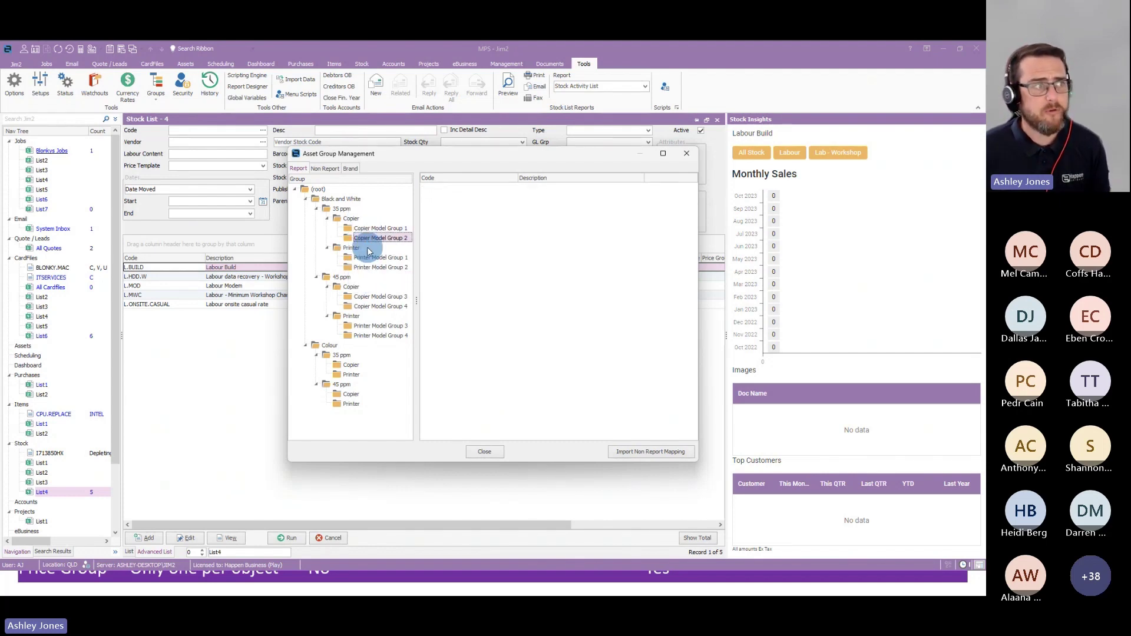
# - Check the assets in the 35 ppm Printer Model Group 1 and close Asset Group Management
pyautogui.click(369, 258)
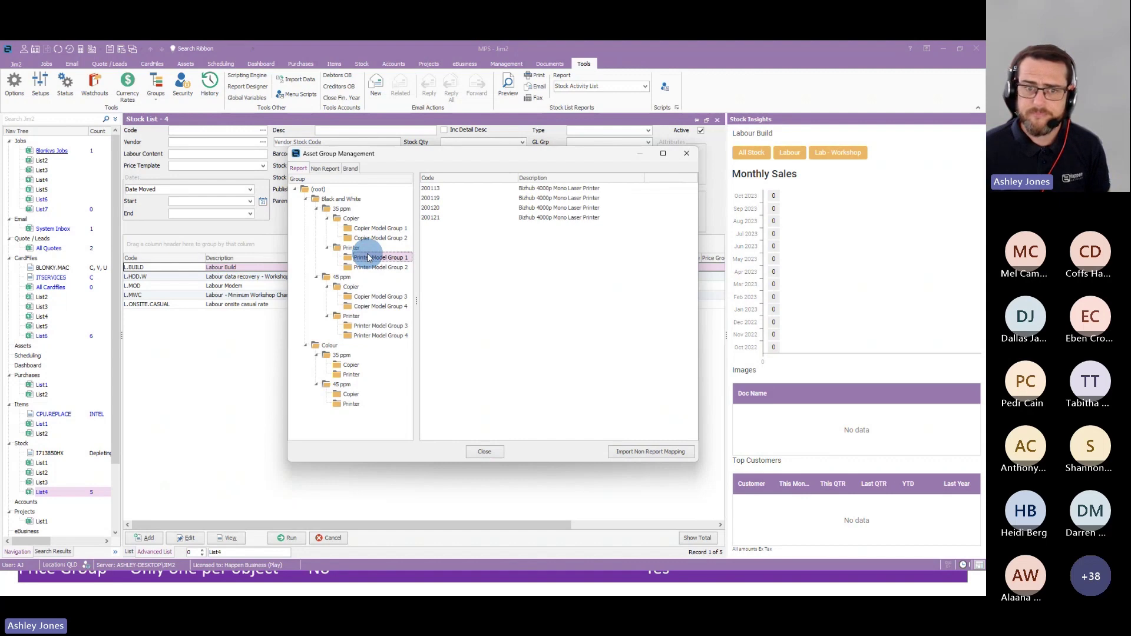
pyautogui.click(687, 153)
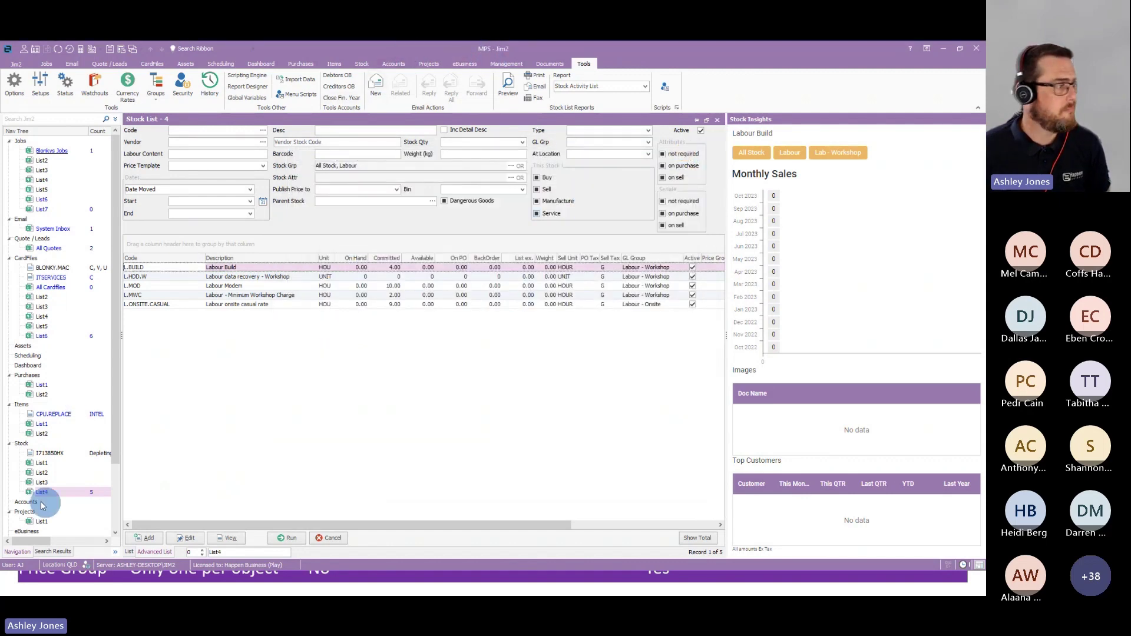
# - Open document list List2 and bring up Document Group Management
pyautogui.scroll(-3, 50, 445)
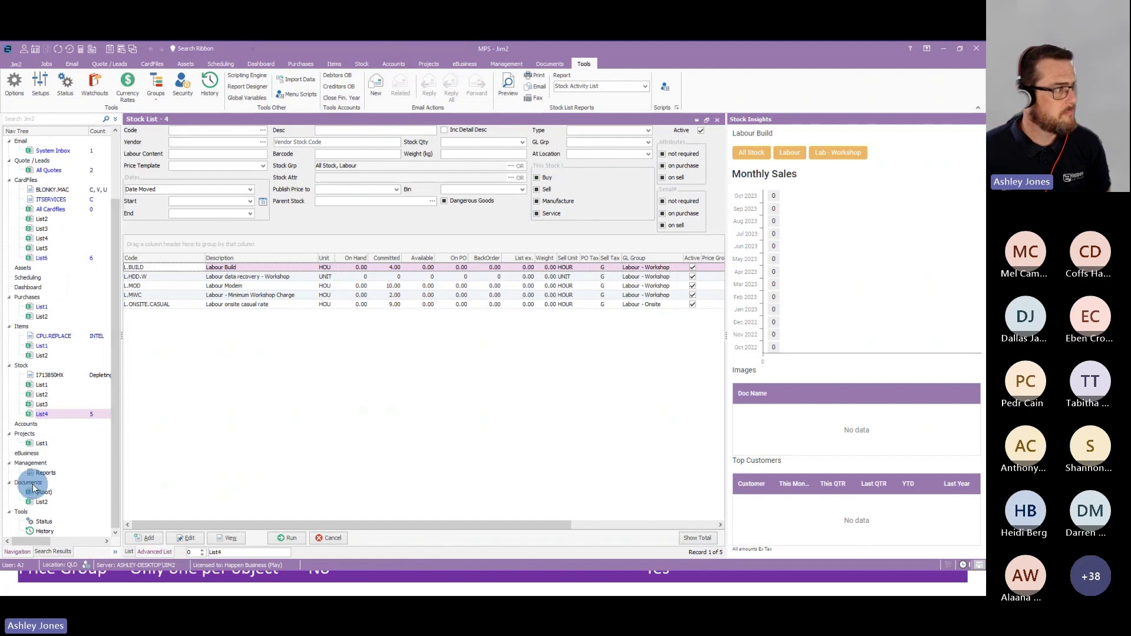
pyautogui.click(41, 502)
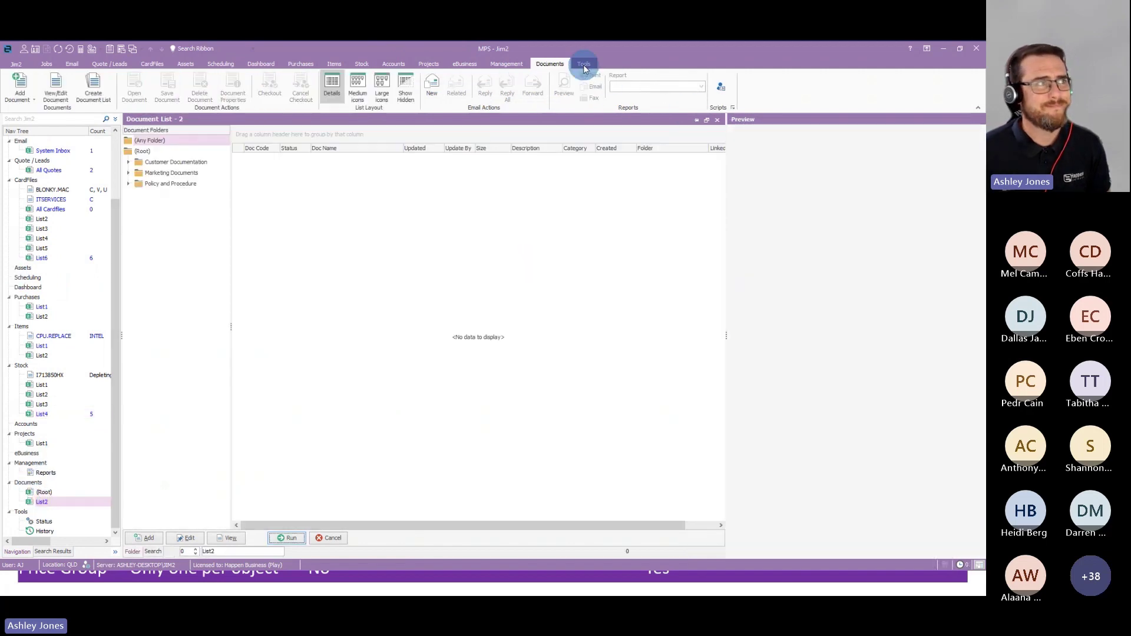
pyautogui.click(156, 85)
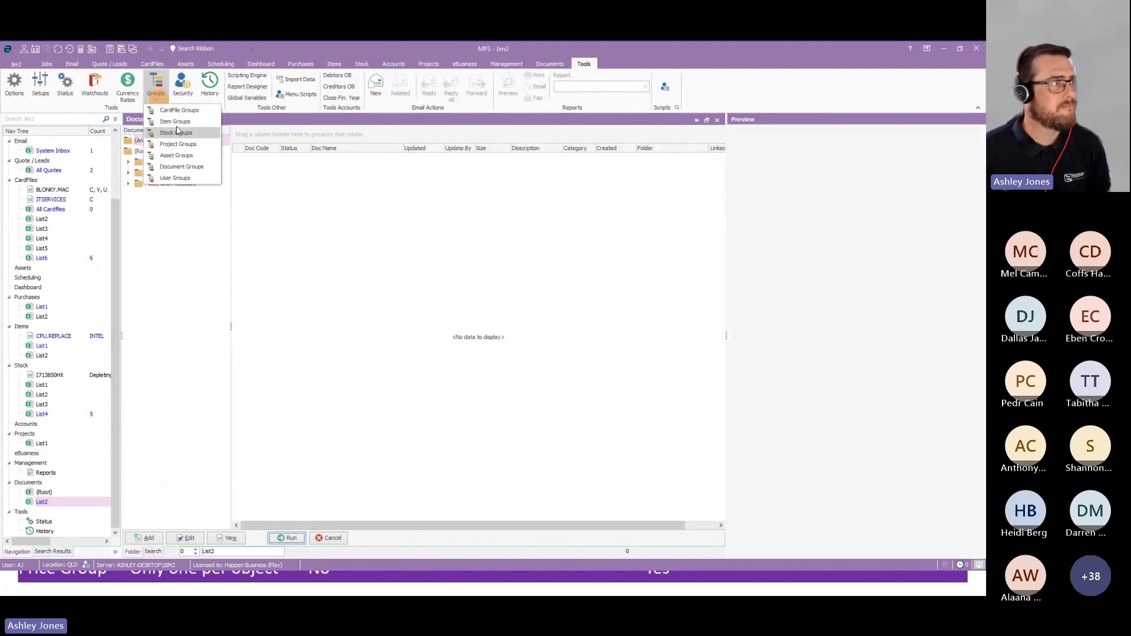
pyautogui.click(175, 168)
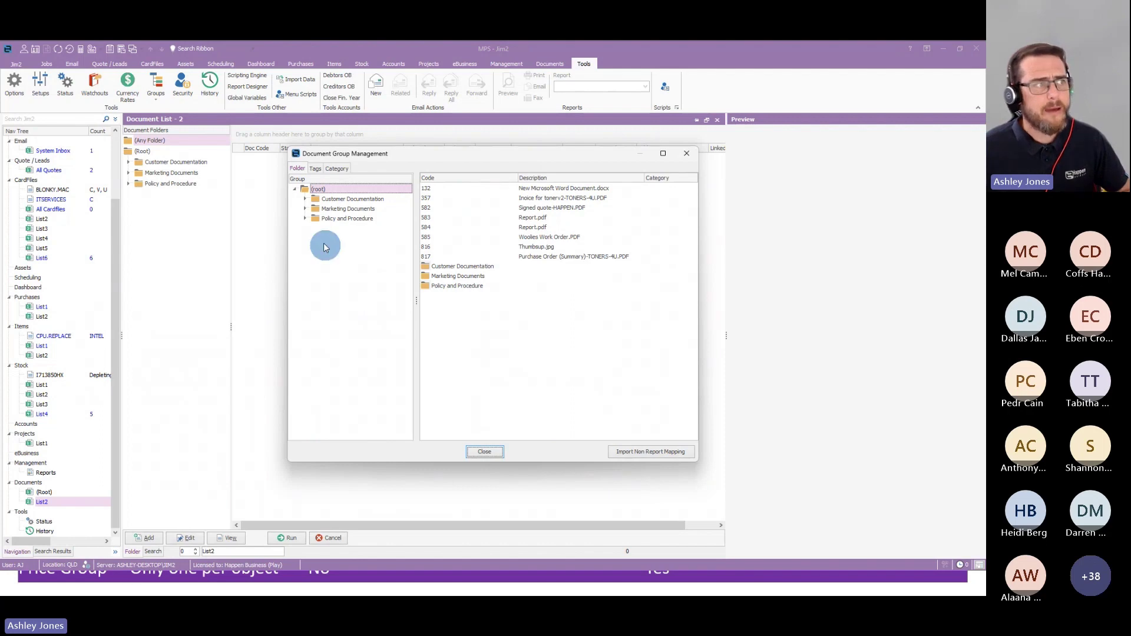
# - Expand the Policy and Procedure, Marketing Documents and Customer Documentation folders to examine their subfolders
pyautogui.click(305, 219)
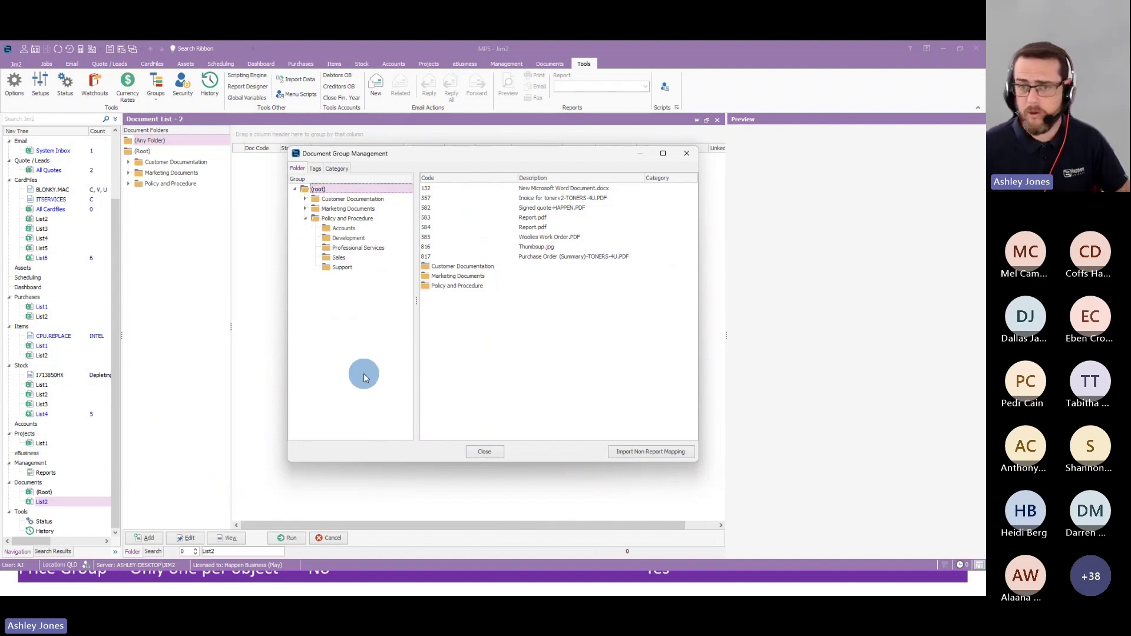
pyautogui.click(306, 209)
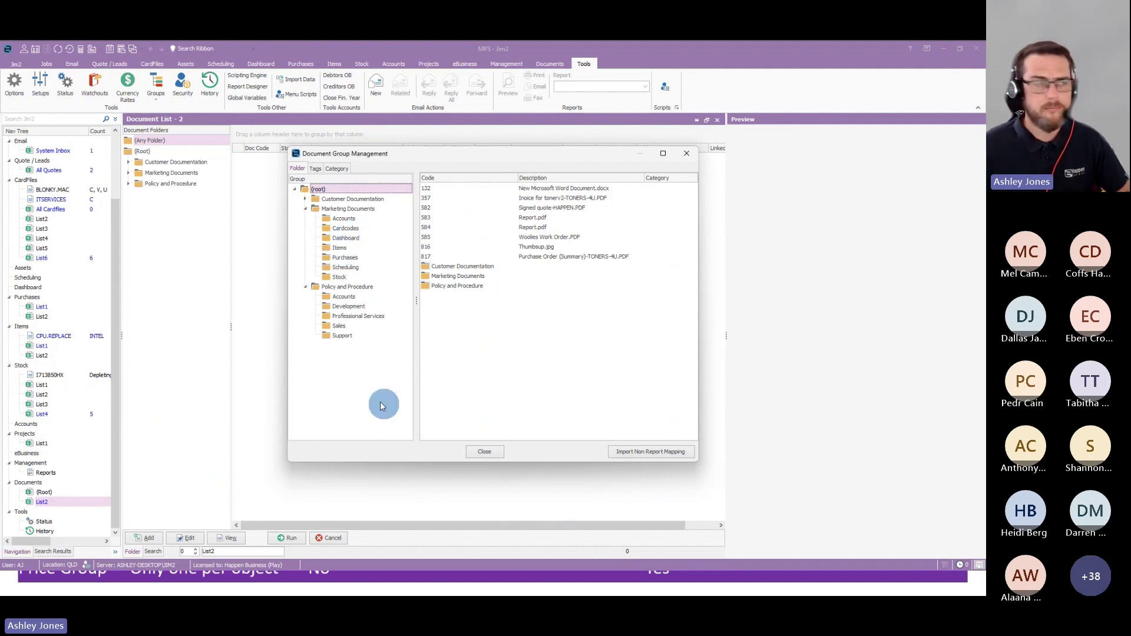
pyautogui.click(306, 199)
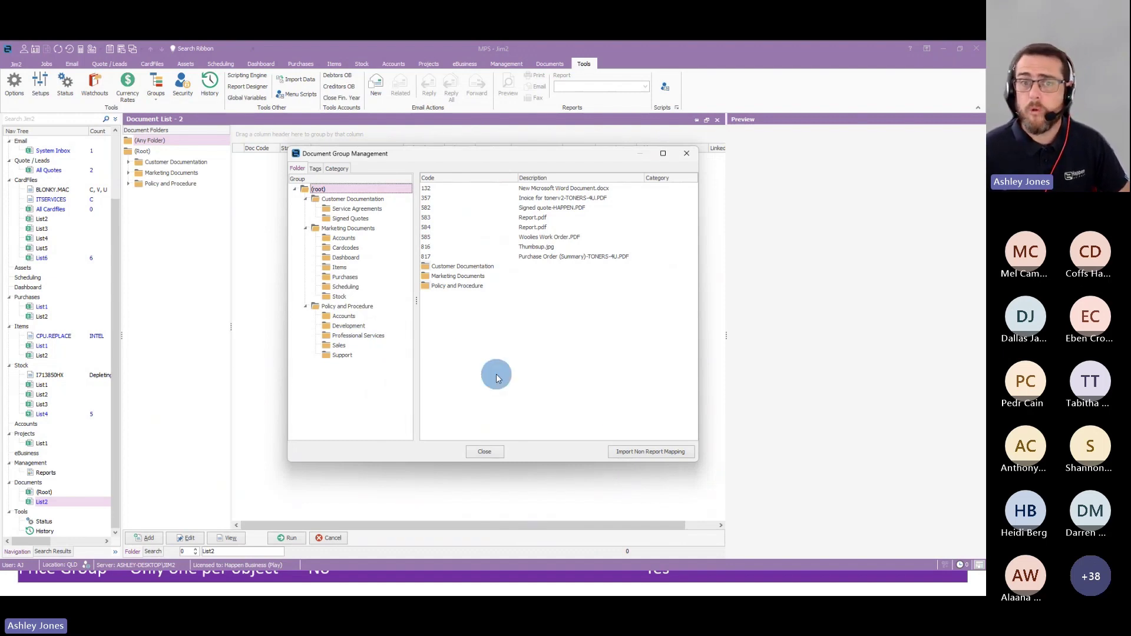
# - Examine the document tags, including the first one, and the document categories, and close Document Group Management
pyautogui.click(315, 169)
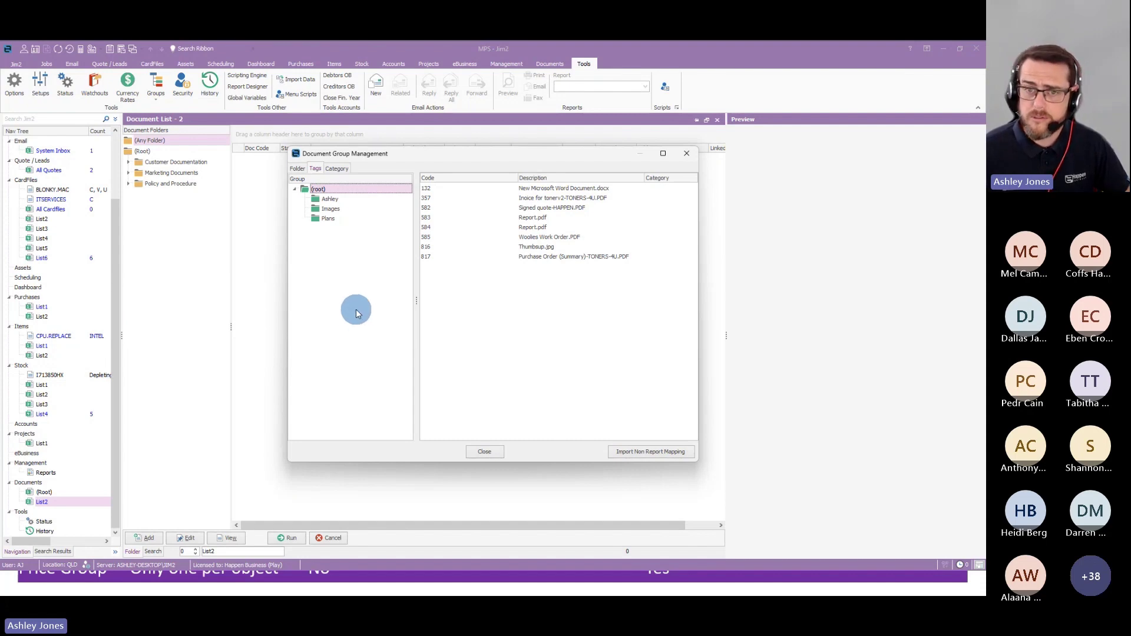
pyautogui.click(330, 199)
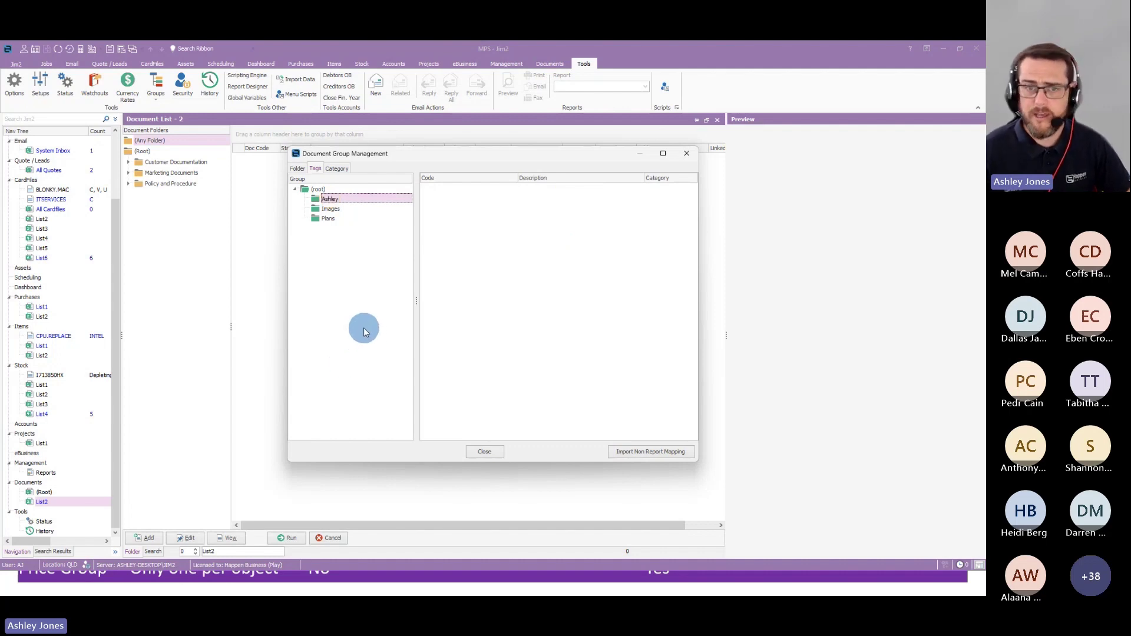
pyautogui.click(339, 168)
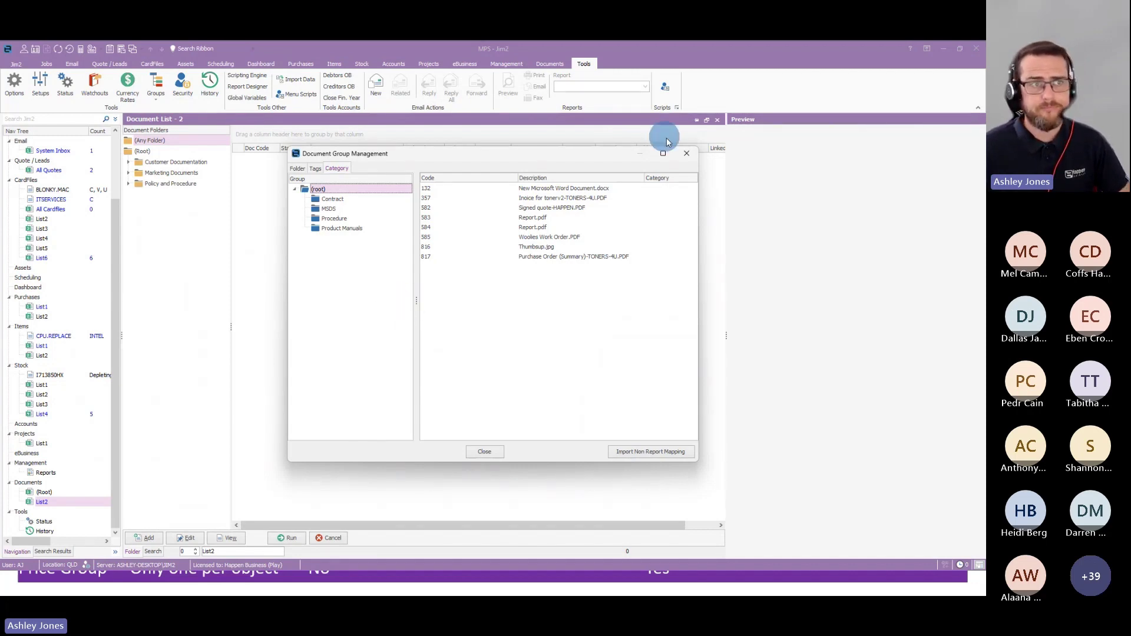
pyautogui.click(688, 154)
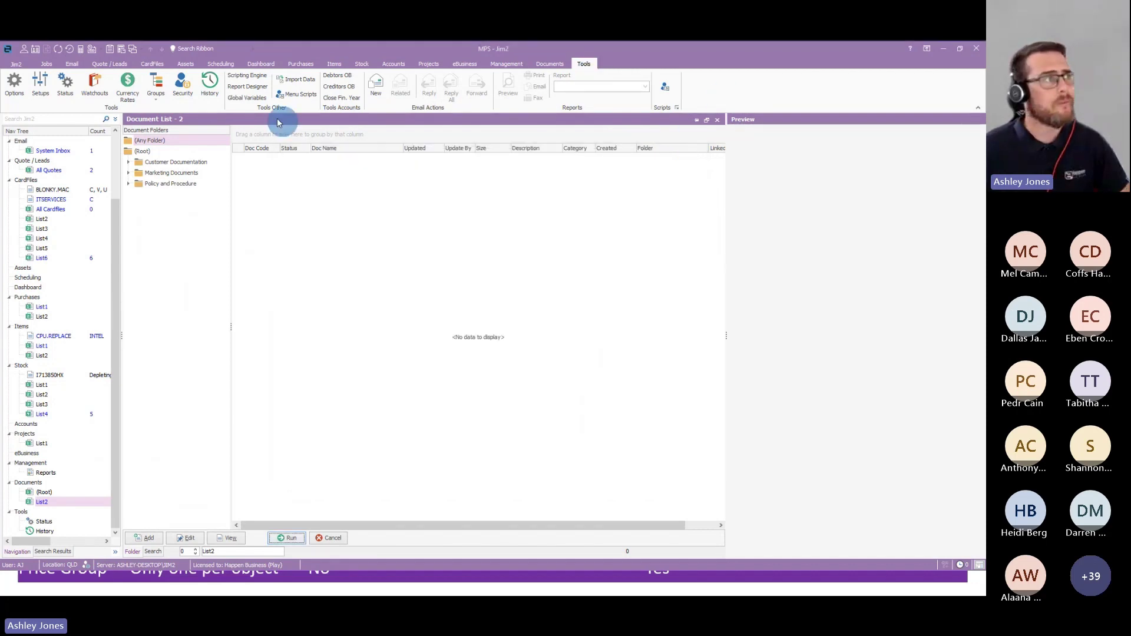
# - Open User Group Management, compare its tags and categories, and close it
pyautogui.click(157, 97)
pyautogui.click(183, 174)
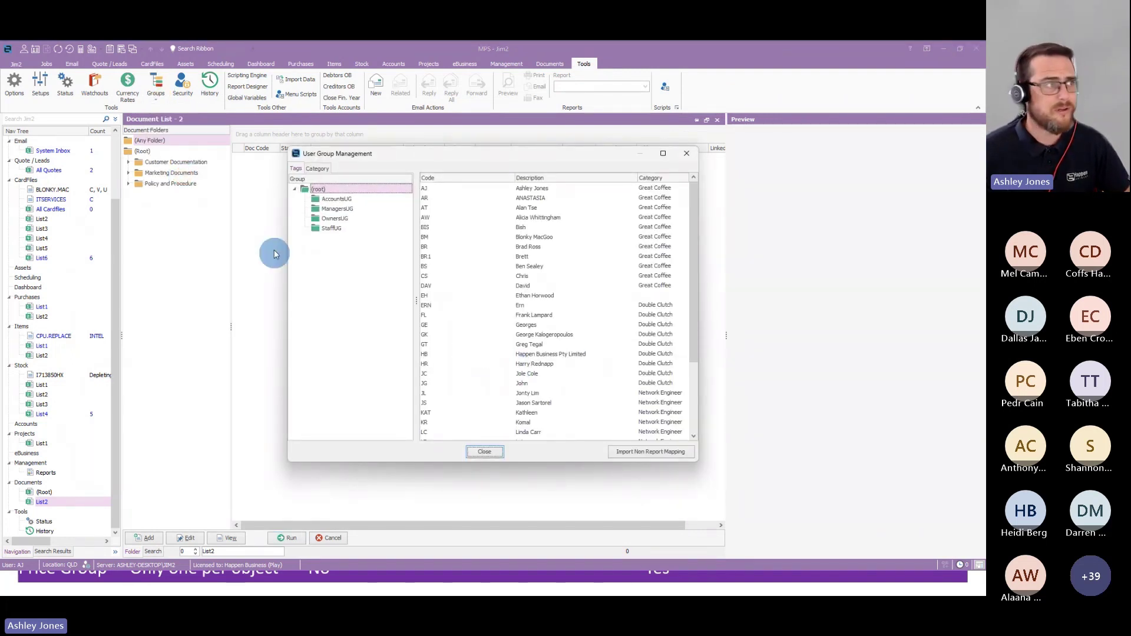
pyautogui.click(321, 170)
pyautogui.click(296, 169)
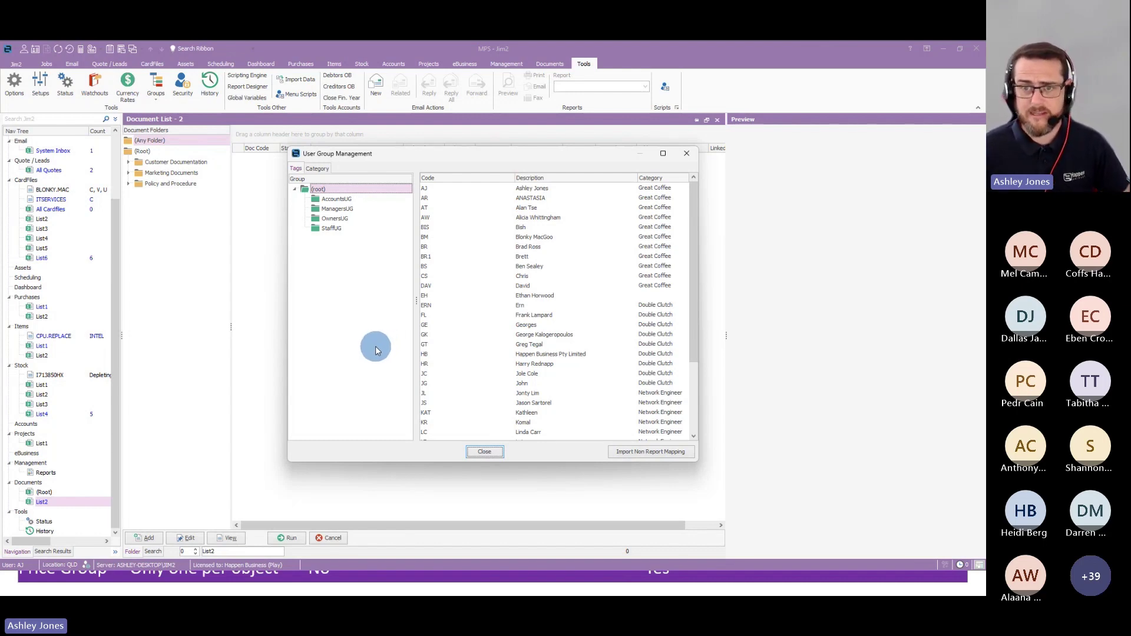
pyautogui.click(688, 154)
# - View security by group for all user tags, compare the members' access across areas, and close the security view
pyautogui.click(182, 88)
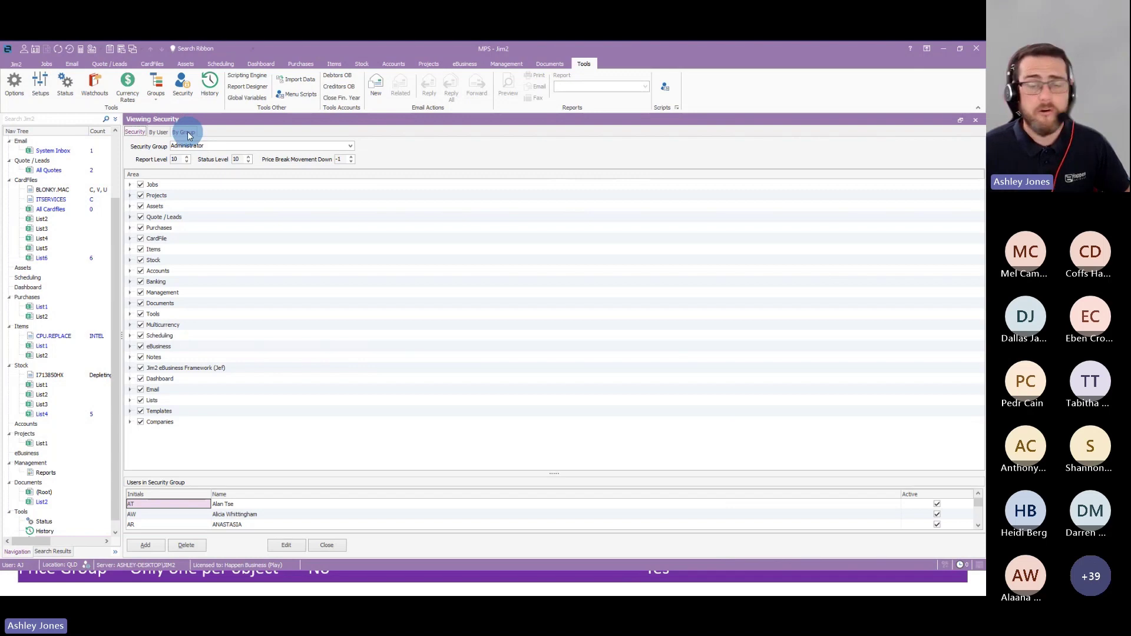
pyautogui.click(188, 132)
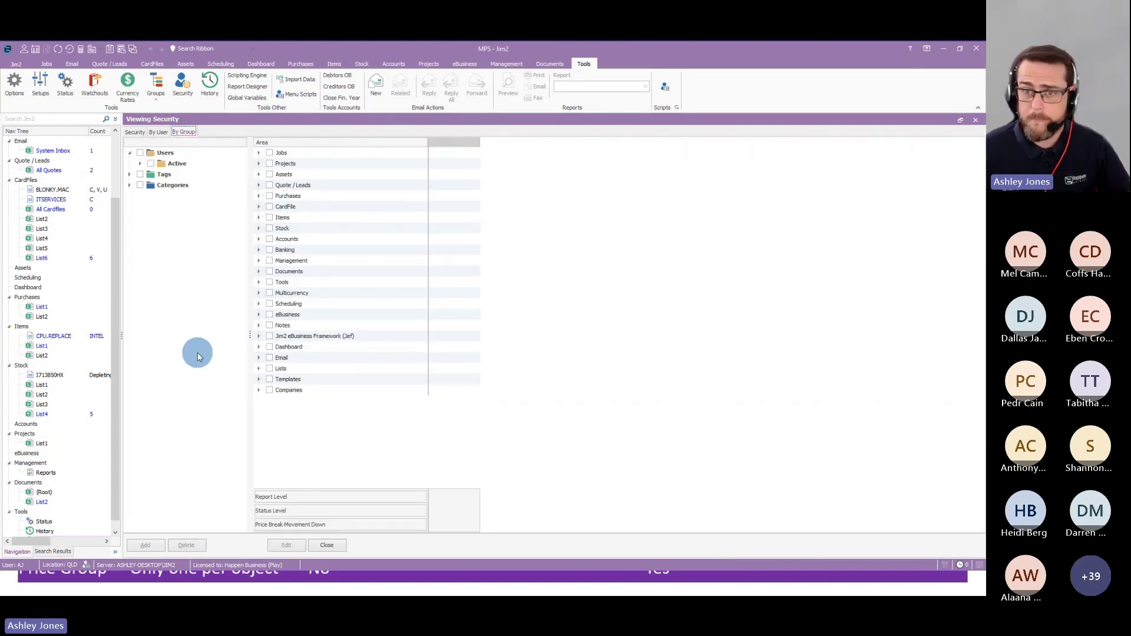
pyautogui.click(130, 175)
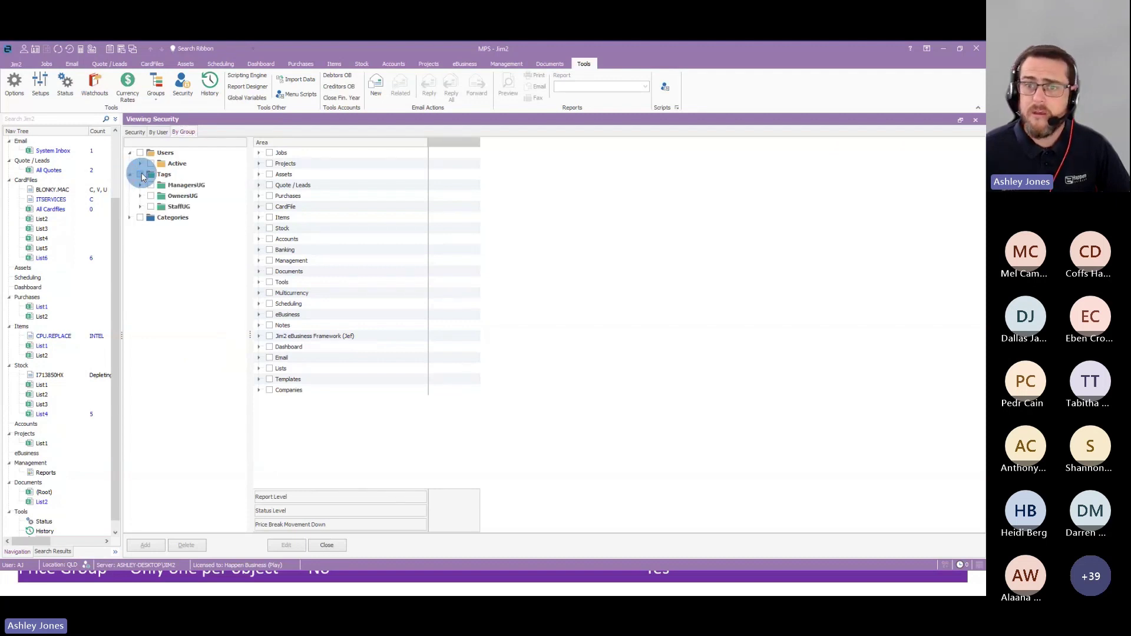
pyautogui.click(140, 175)
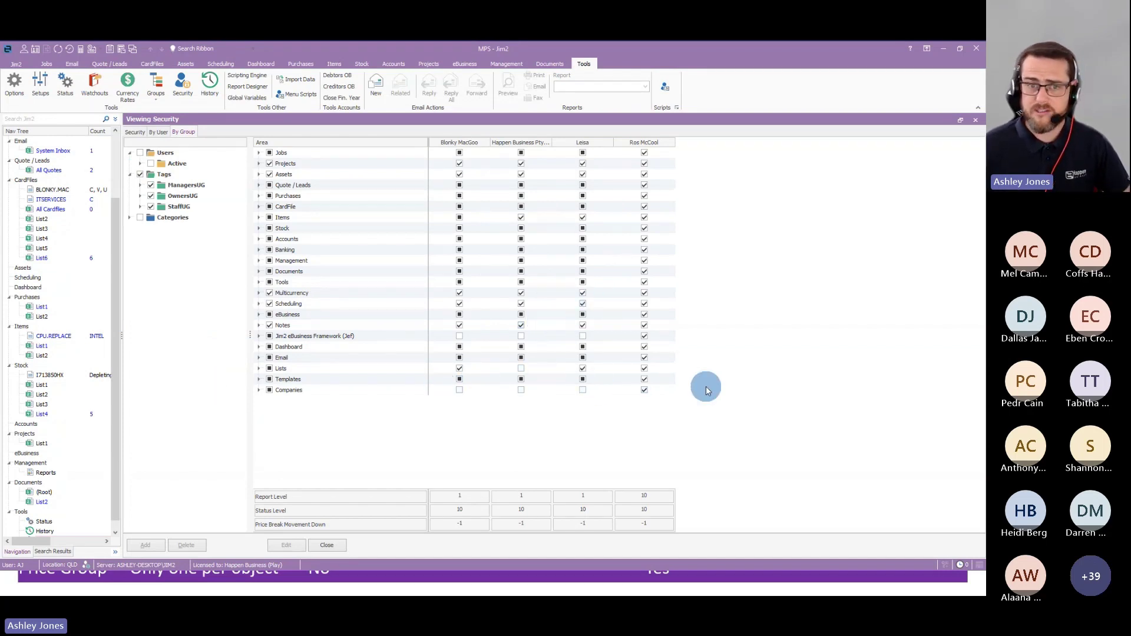
pyautogui.click(976, 120)
# - Open the sales item CPU.REPLACE for editing
pyautogui.click(56, 336)
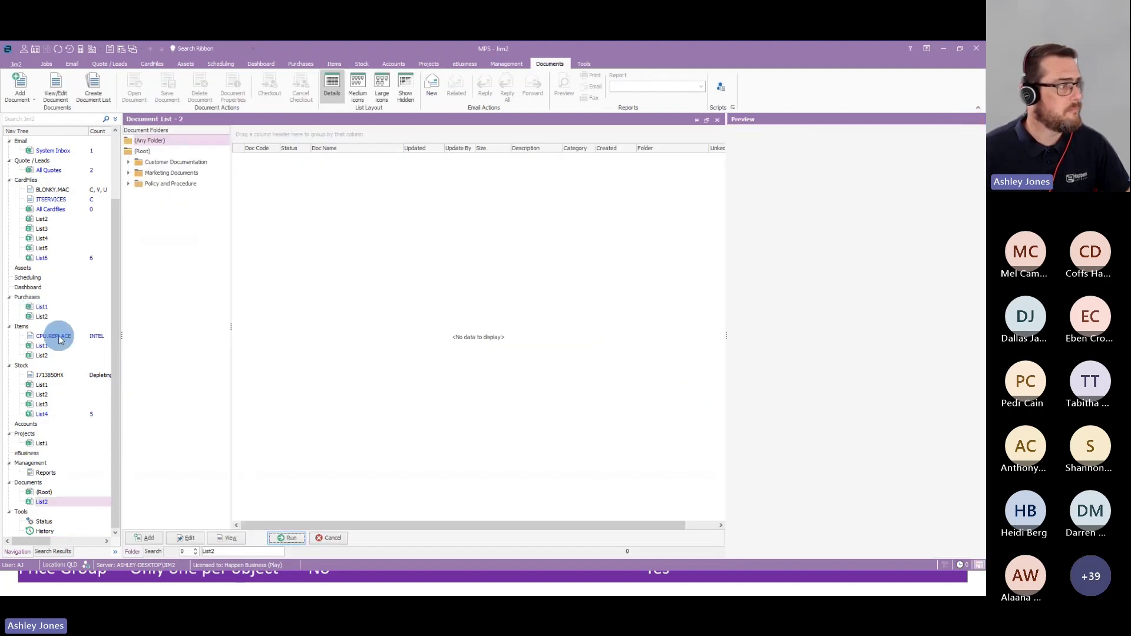
pyautogui.click(136, 552)
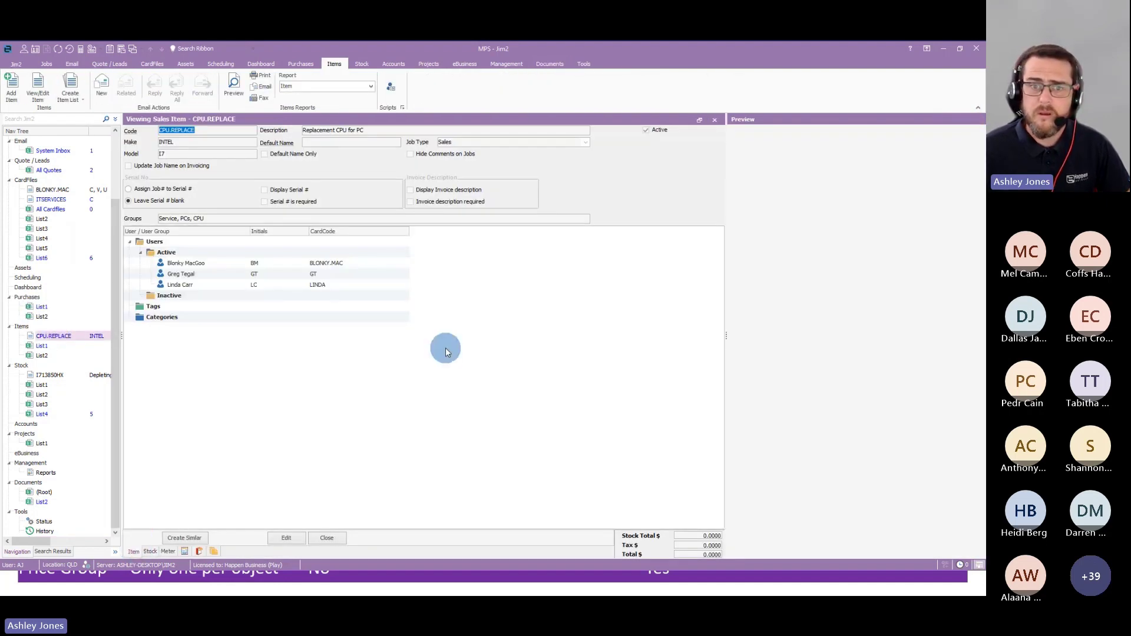
pyautogui.click(285, 538)
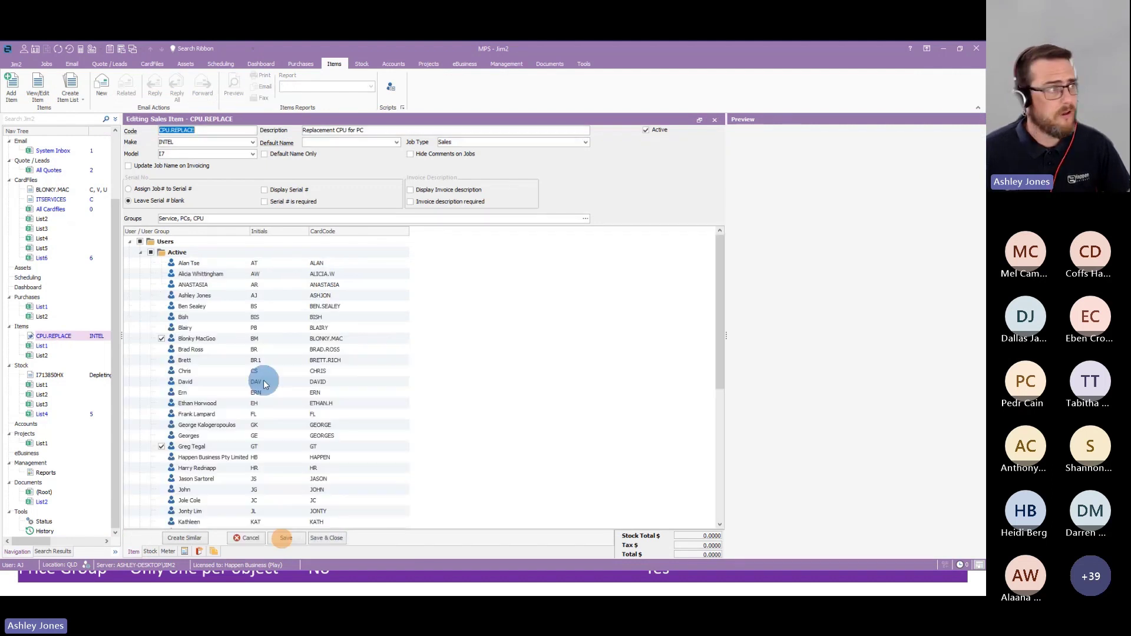
# - Examine the item's selectable users, tags and categories, expanding the StaffUG and ManagersUG tags to see their members
pyautogui.scroll(-2, 478, 352)
pyautogui.scroll(1, 478, 353)
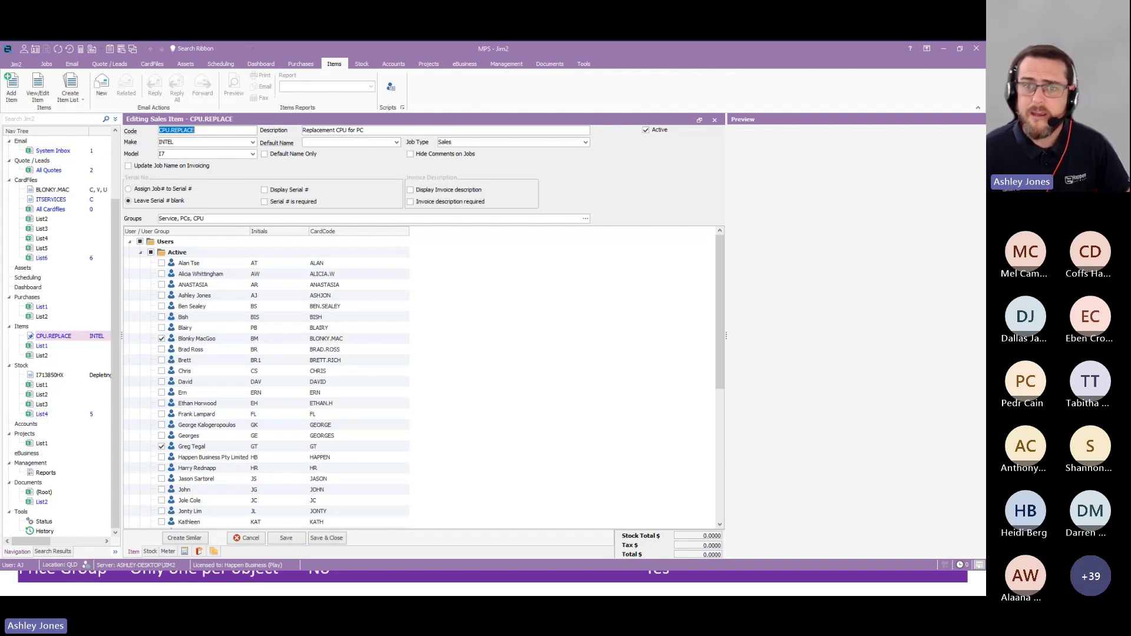
pyautogui.scroll(-8, 271, 406)
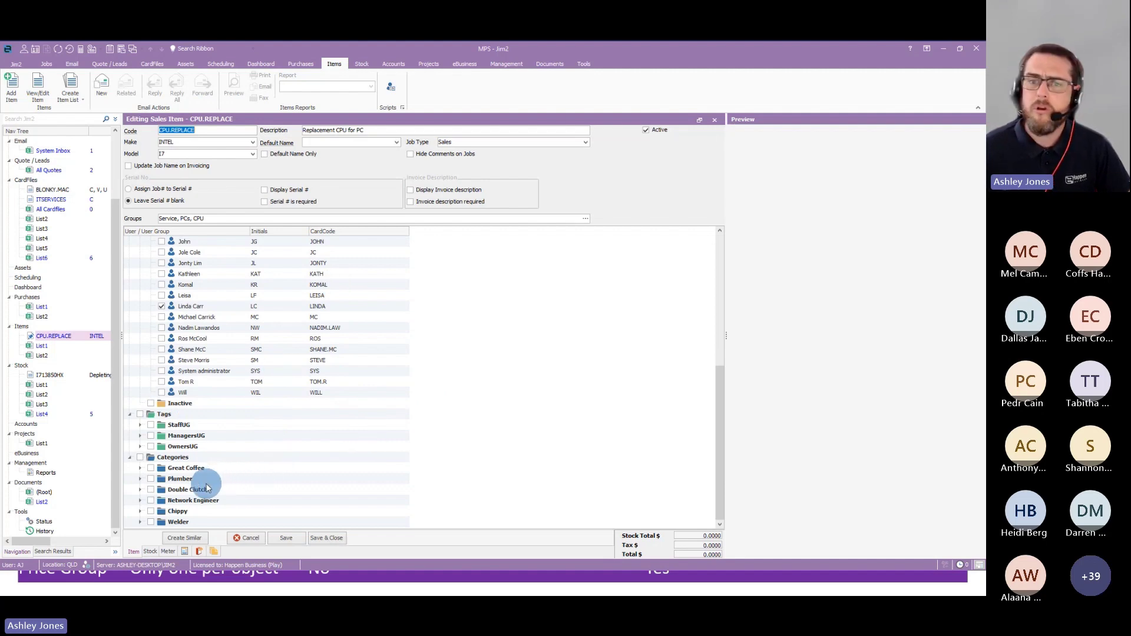
pyautogui.click(141, 425)
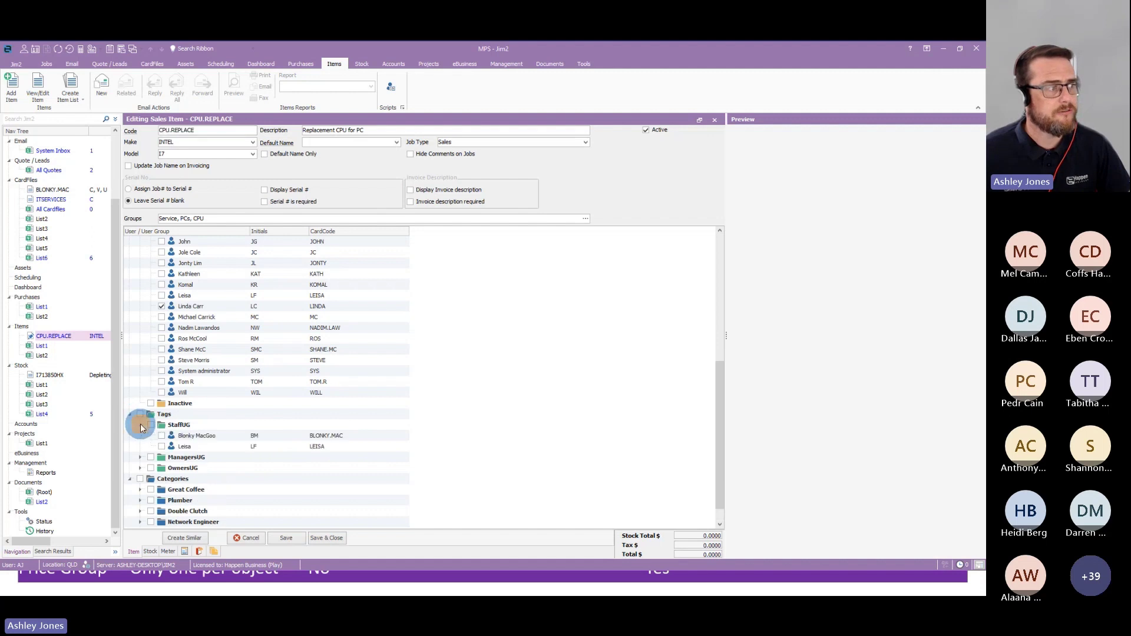
pyautogui.click(141, 458)
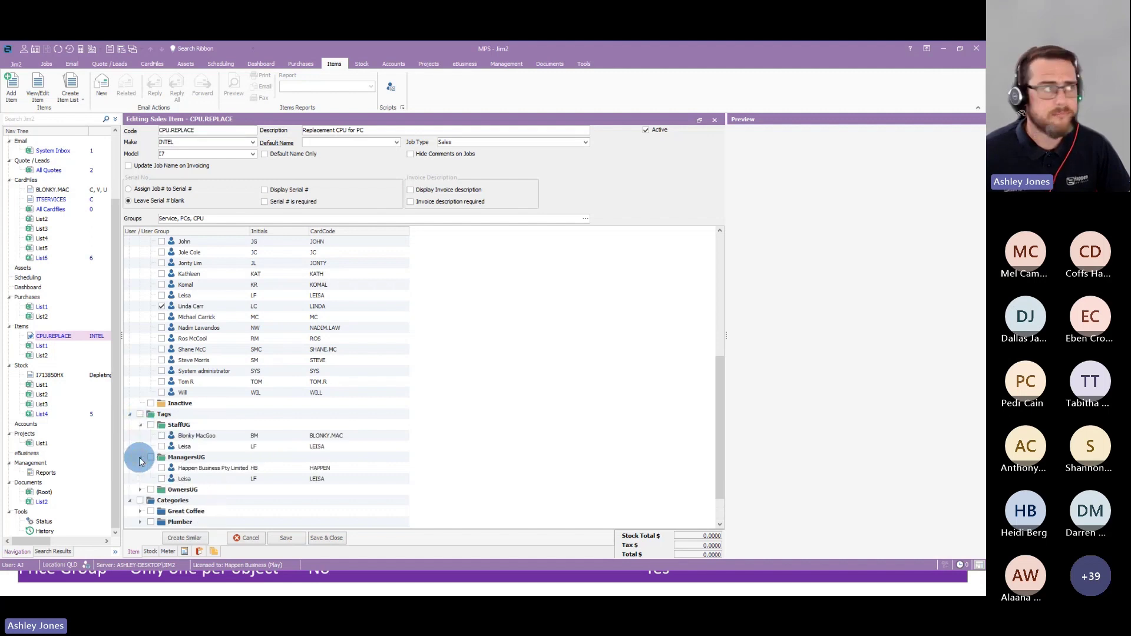
# - Start adding a new sales job and create a new job list
pyautogui.click(45, 63)
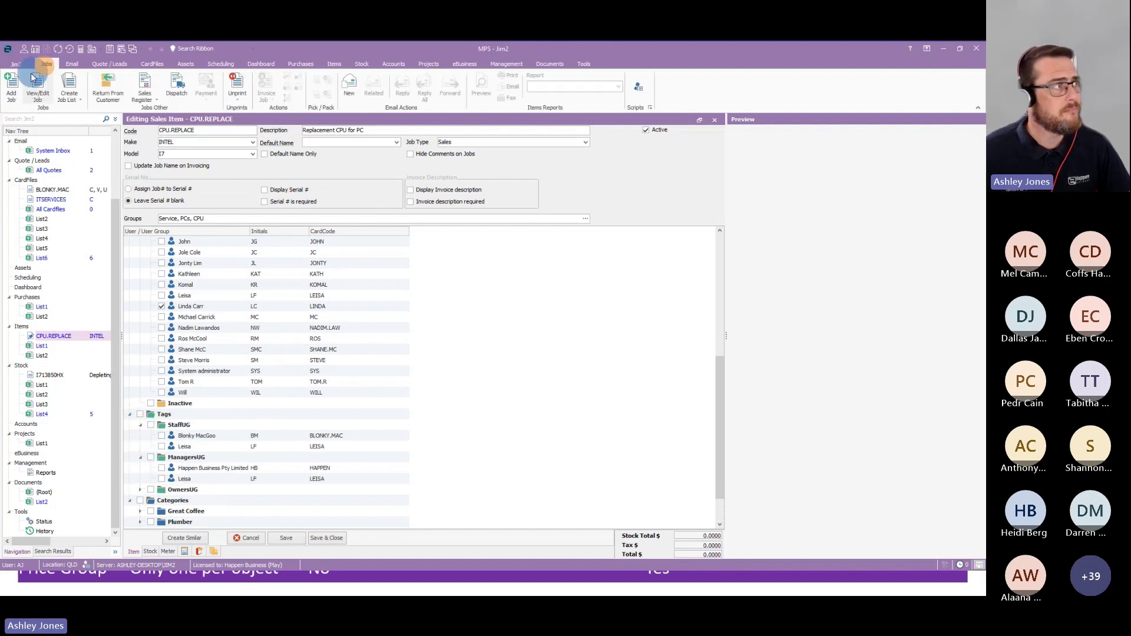
pyautogui.click(10, 84)
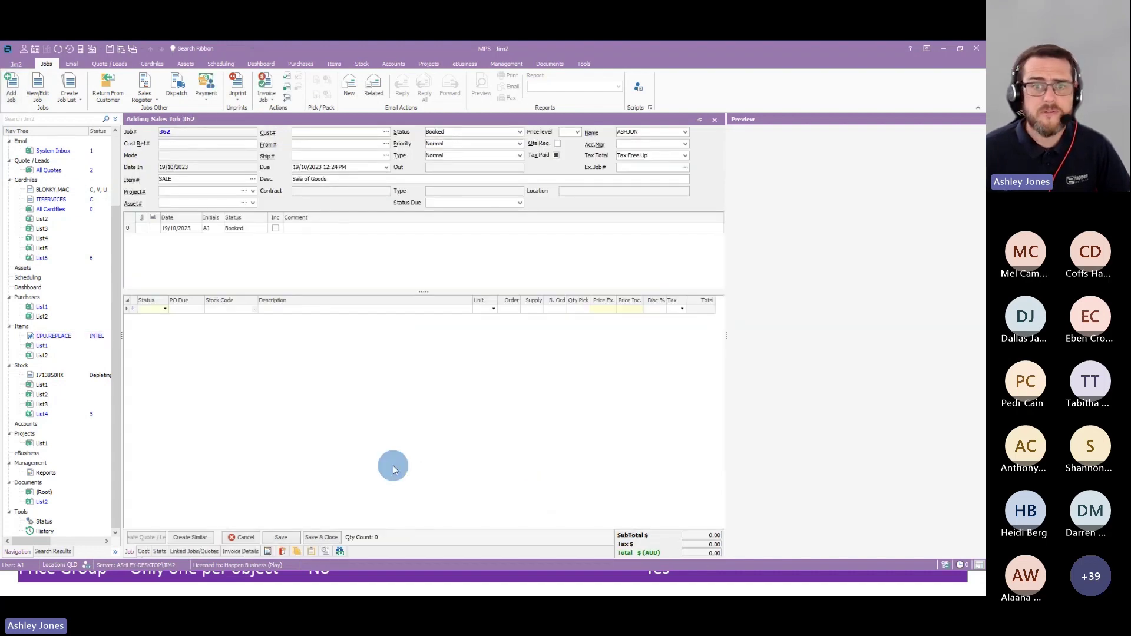
pyautogui.click(68, 81)
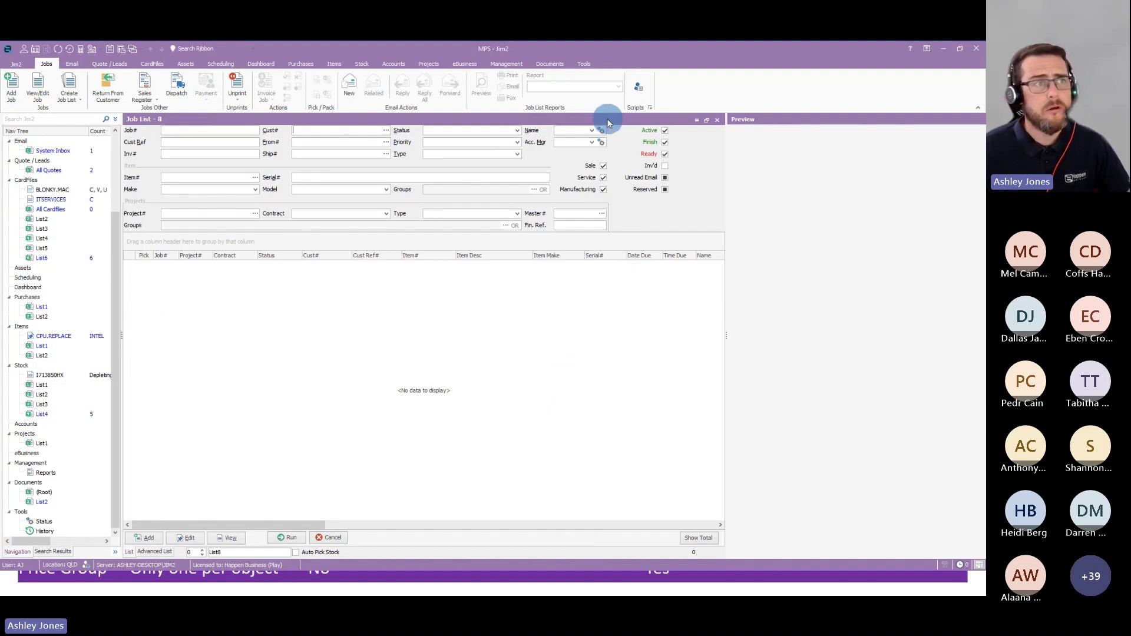
# - Browse the users, tags and categories offered by the job list's Name filter, without choosing one
pyautogui.click(592, 131)
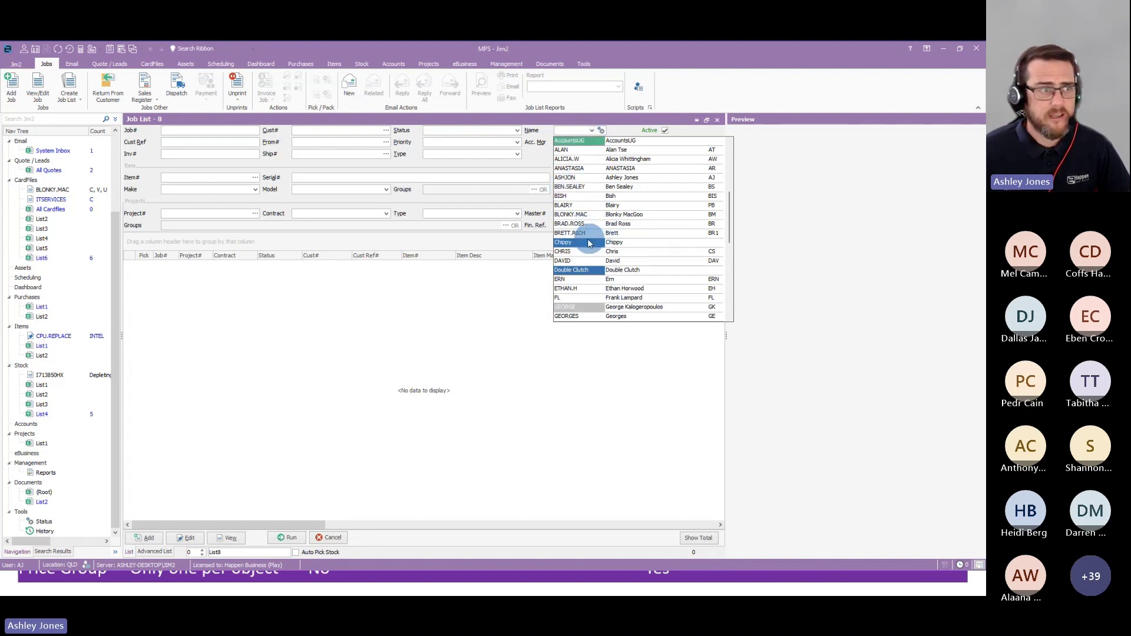
pyautogui.scroll(-5, 592, 248)
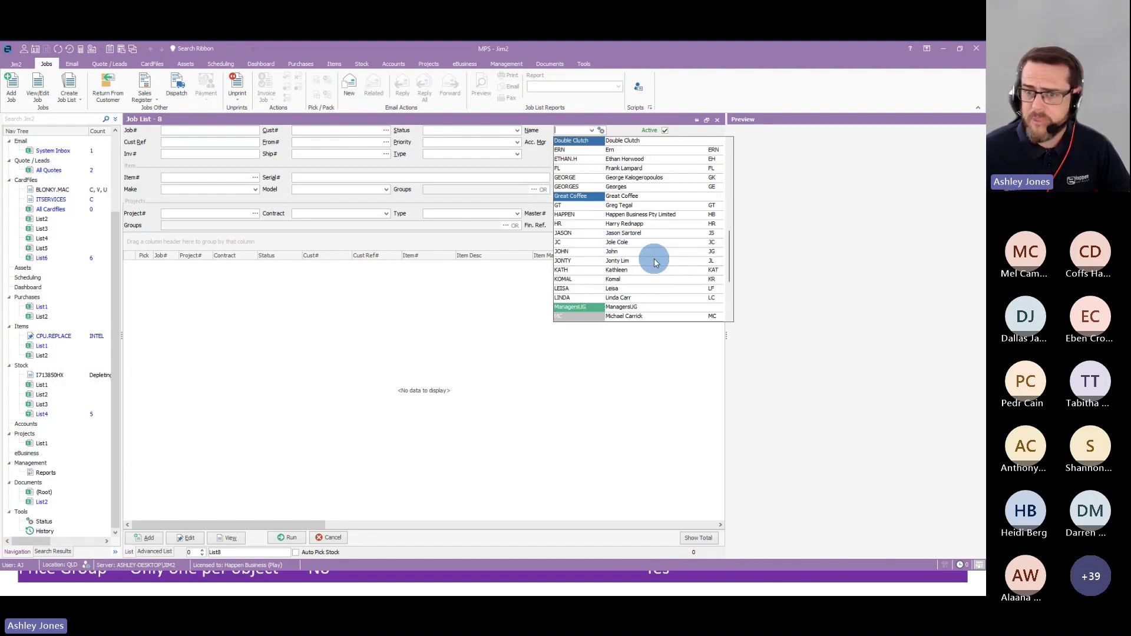
pyautogui.scroll(-2, 659, 266)
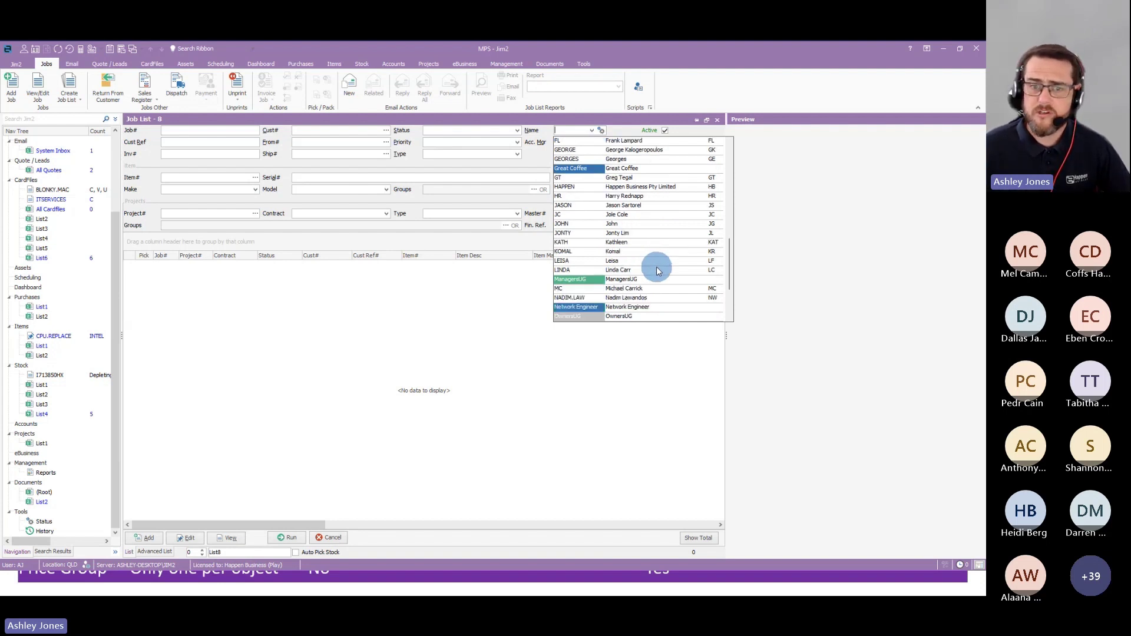
pyautogui.scroll(-2, 659, 271)
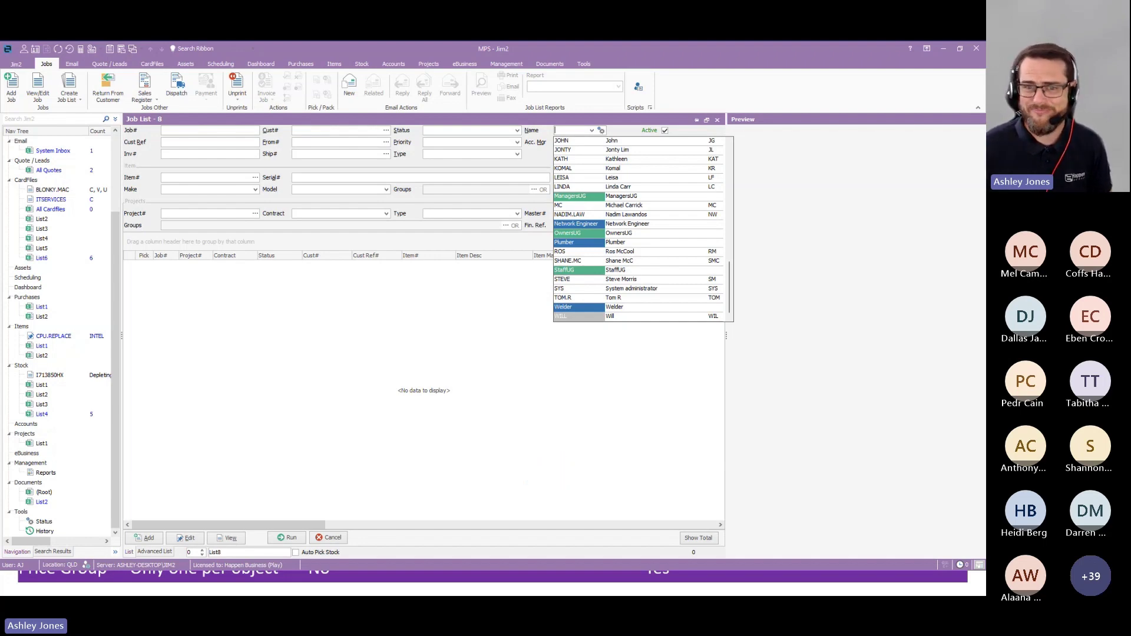
# - Switch to the presentation and advance to the slide summarising what the webinar covered
pyautogui.hotkey('alt', 'Tab')
pyautogui.press('Right')
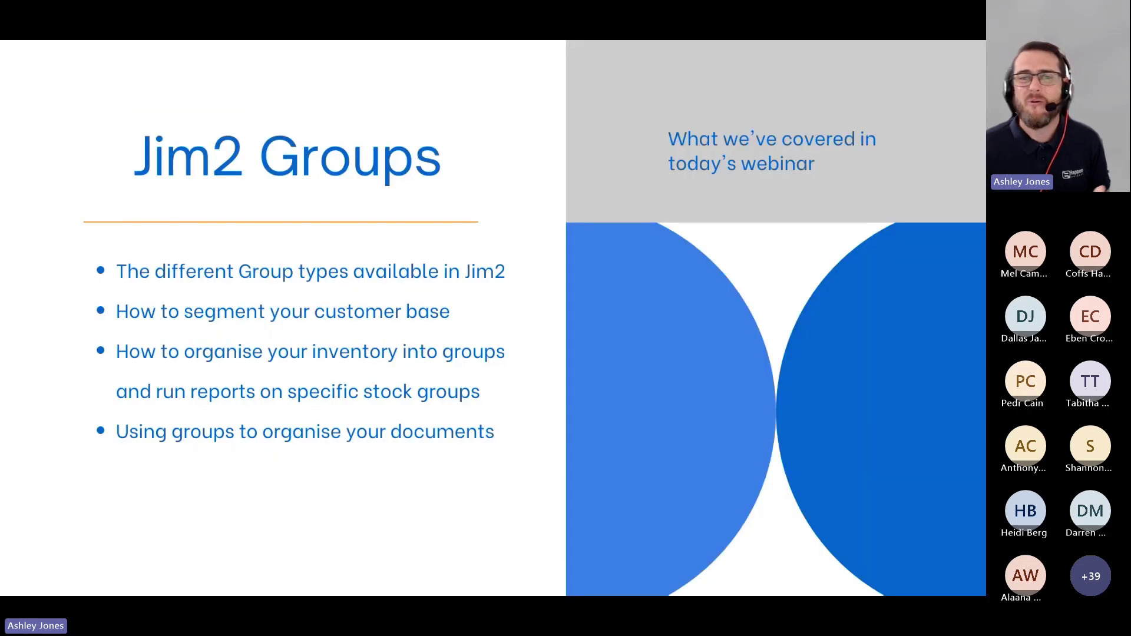
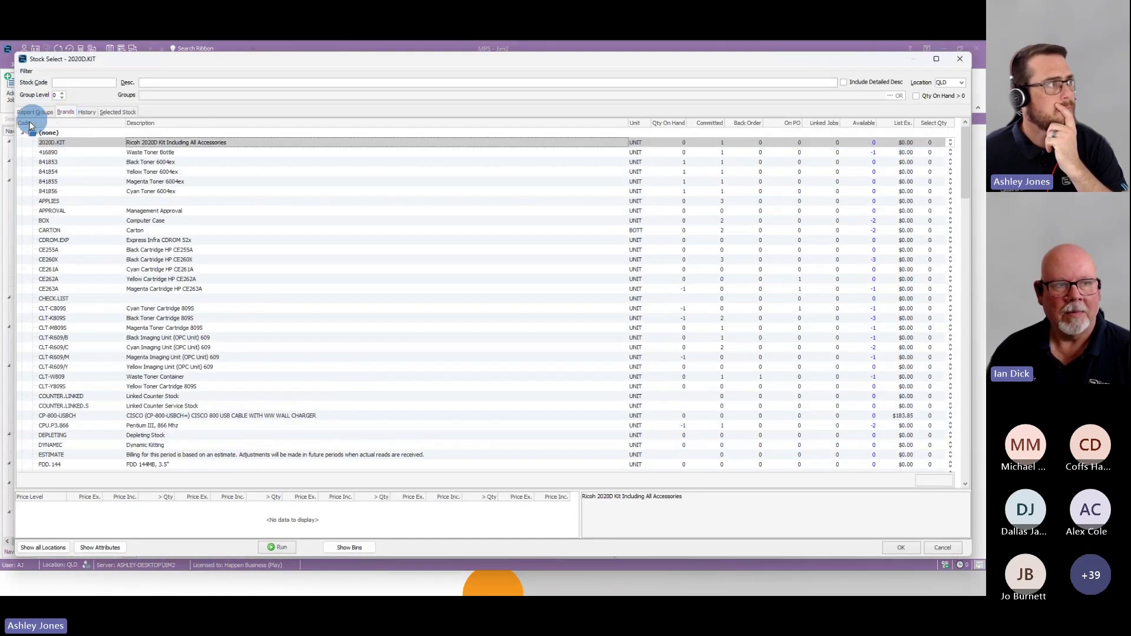
# - Compare the stock selection grouped by report groups and by brands, collapsing the (none) brand to see the brand names
pyautogui.click(22, 132)
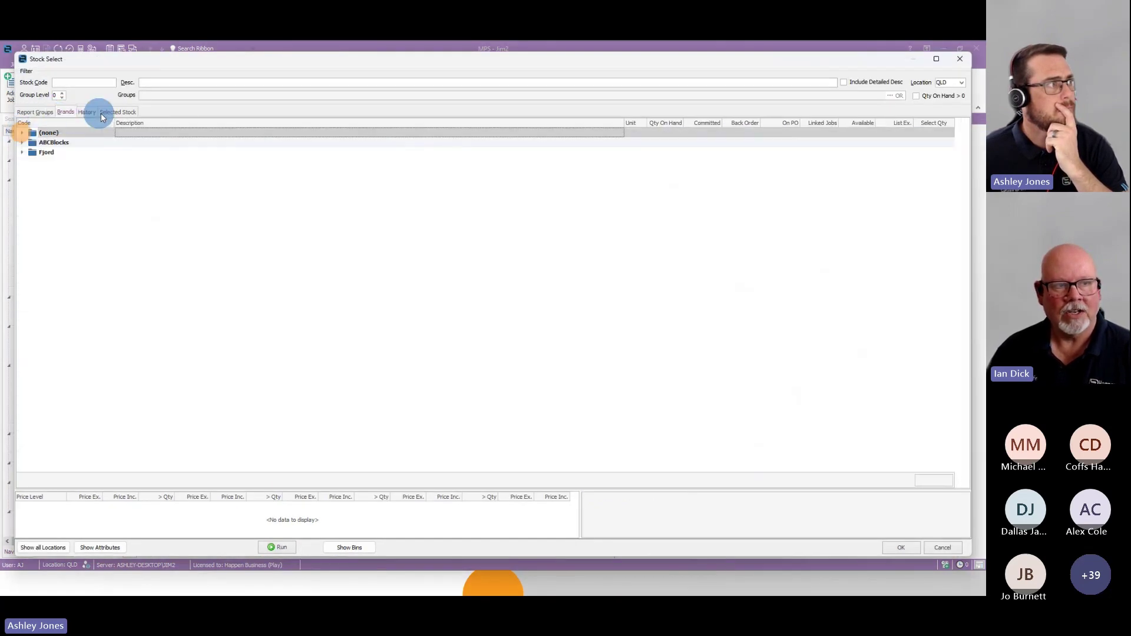
pyautogui.click(36, 114)
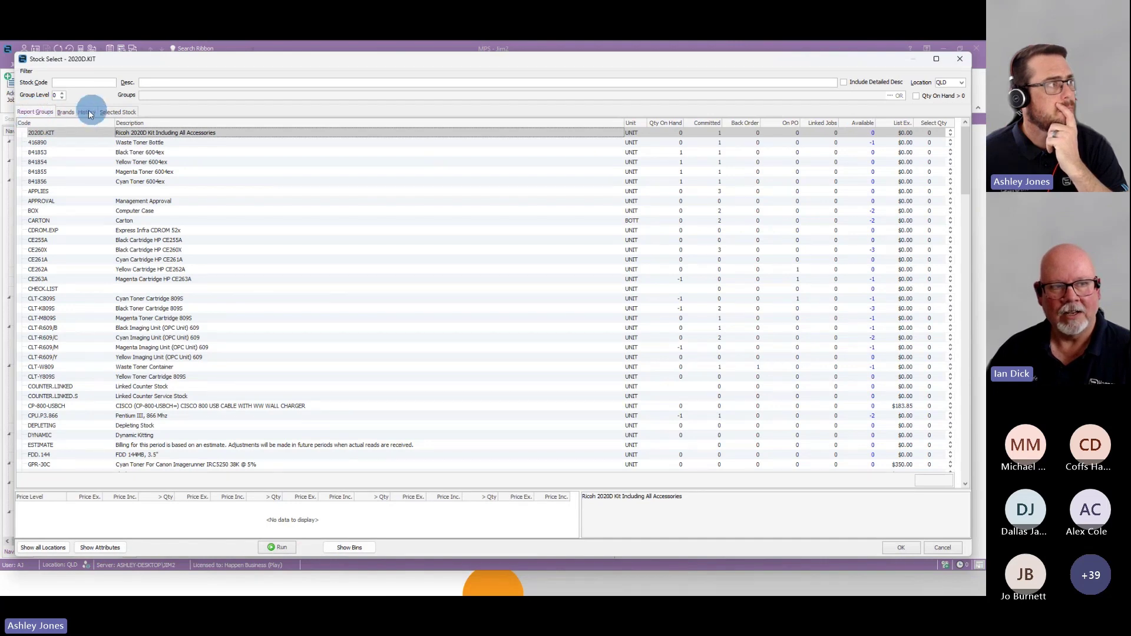
pyautogui.click(65, 114)
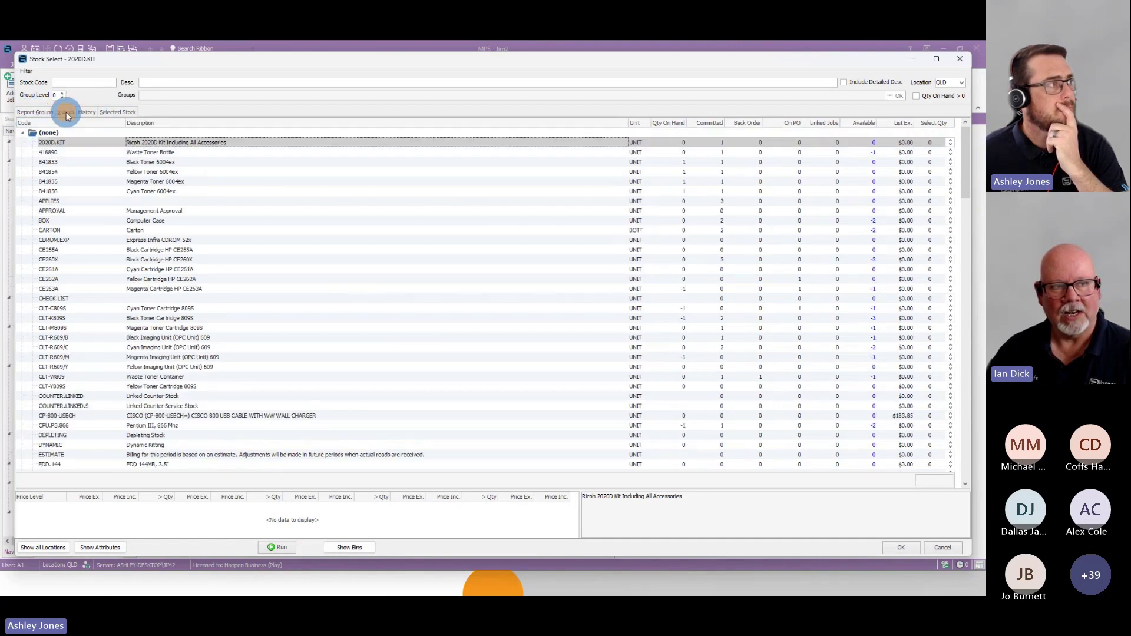
pyautogui.click(23, 133)
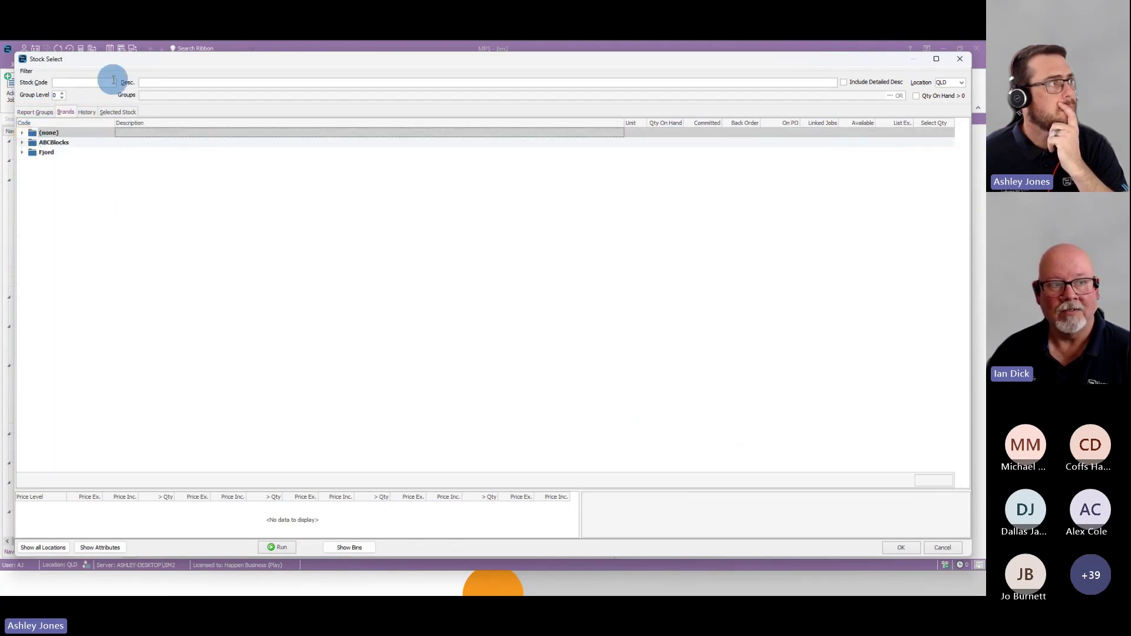
# - Set the stock selection's group level to 4 and explore the report groups under All Stock, expanding Labour, Service, Sales, Box and HDD
pyautogui.click(64, 95)
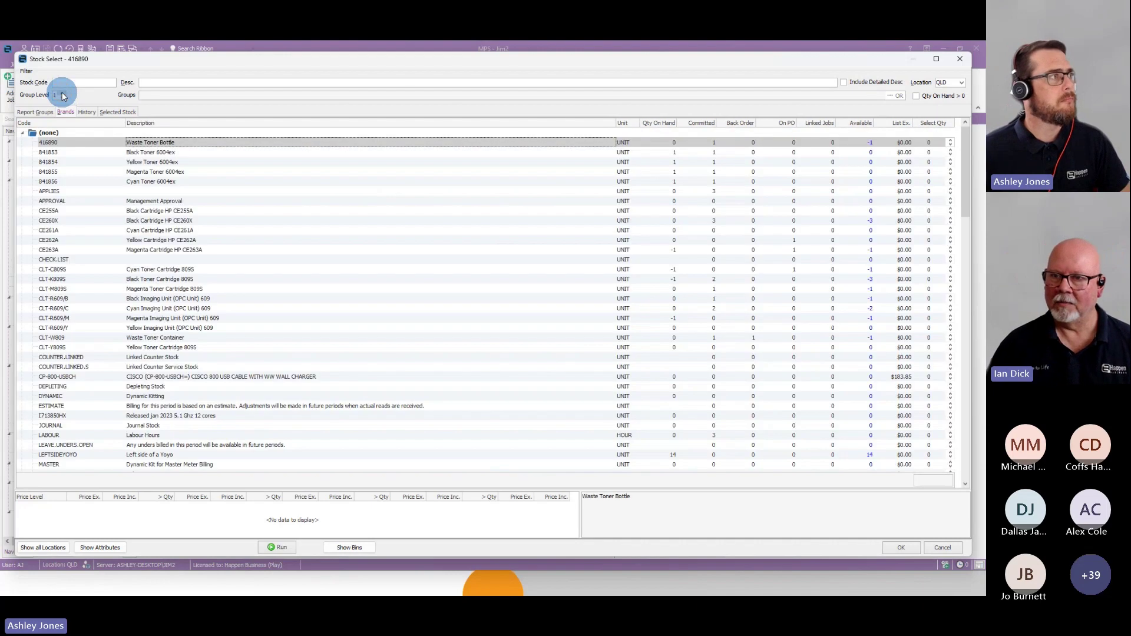
pyautogui.click(37, 115)
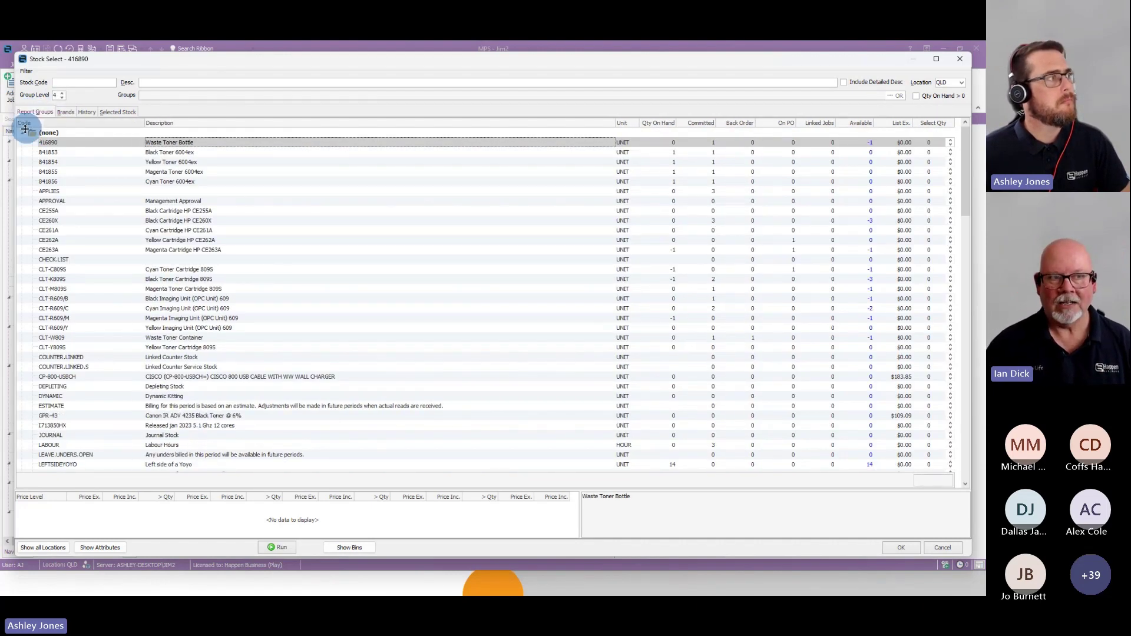
pyautogui.click(23, 143)
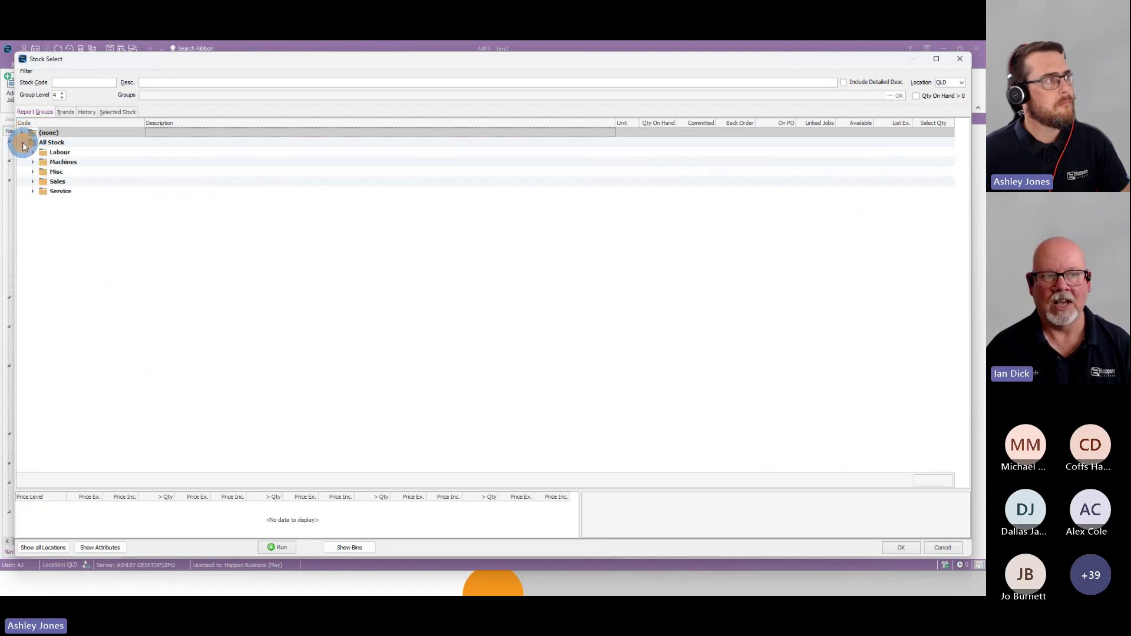
pyautogui.click(33, 153)
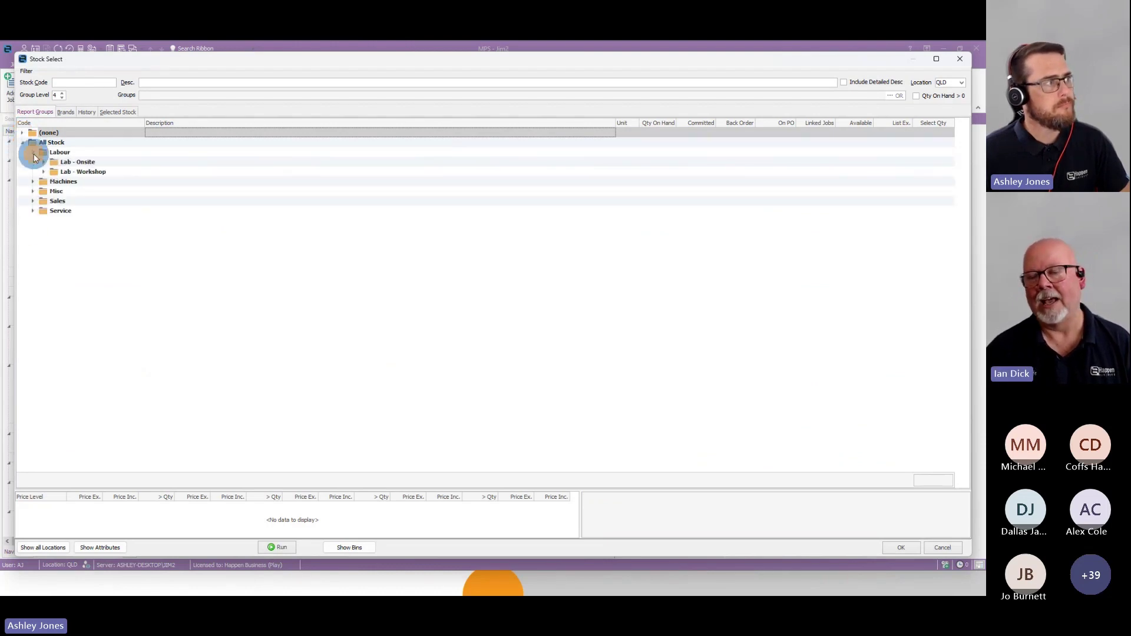
pyautogui.click(33, 211)
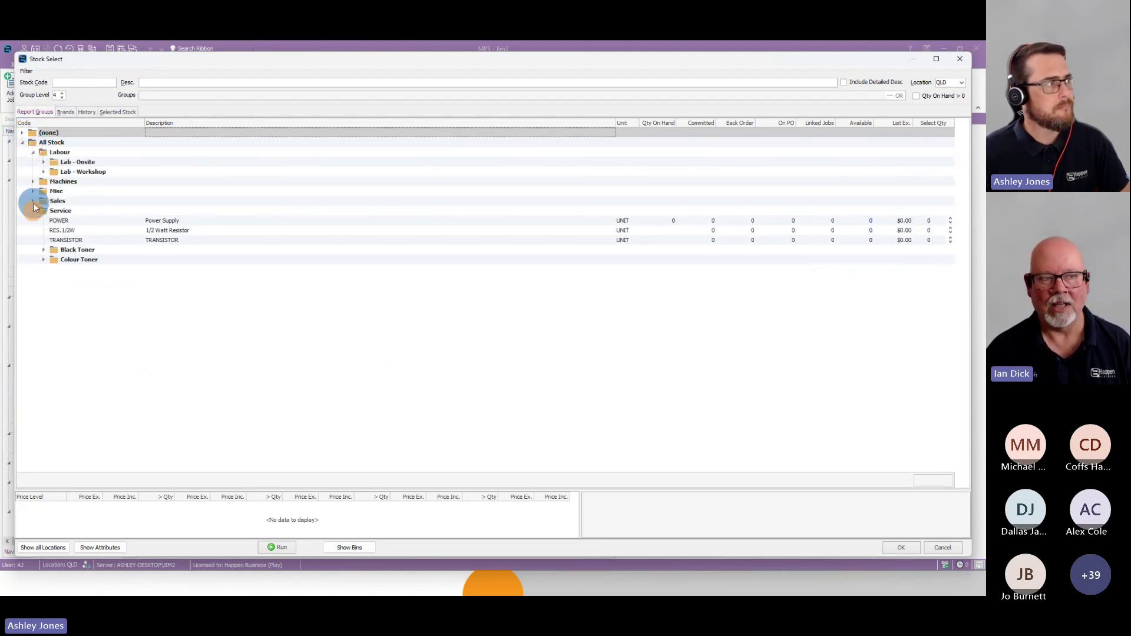
pyautogui.click(33, 201)
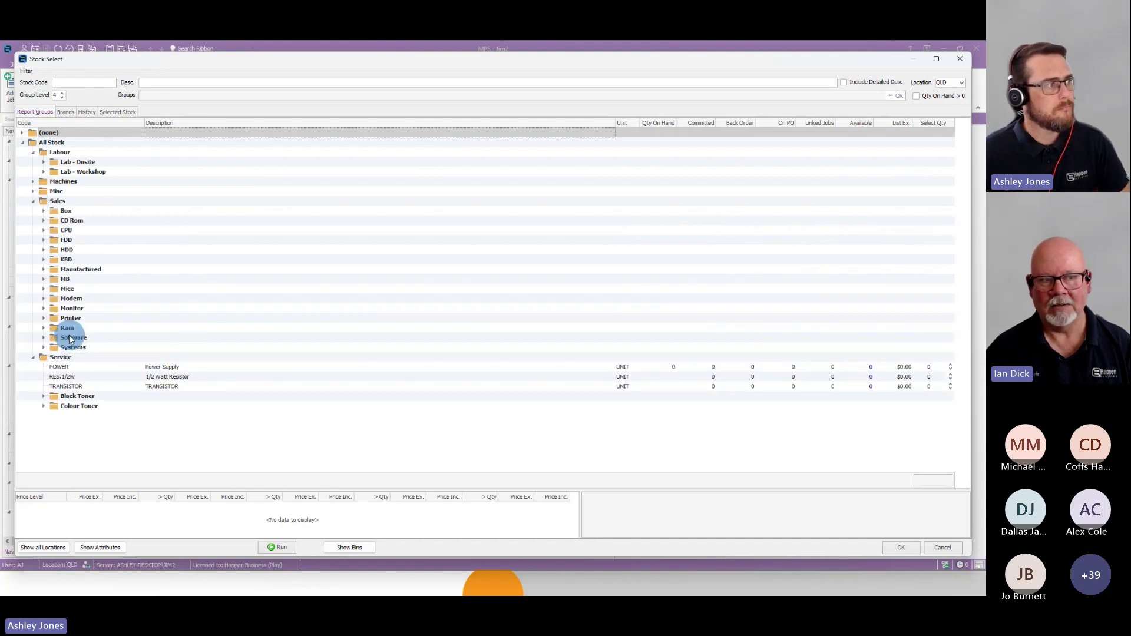
pyautogui.click(44, 210)
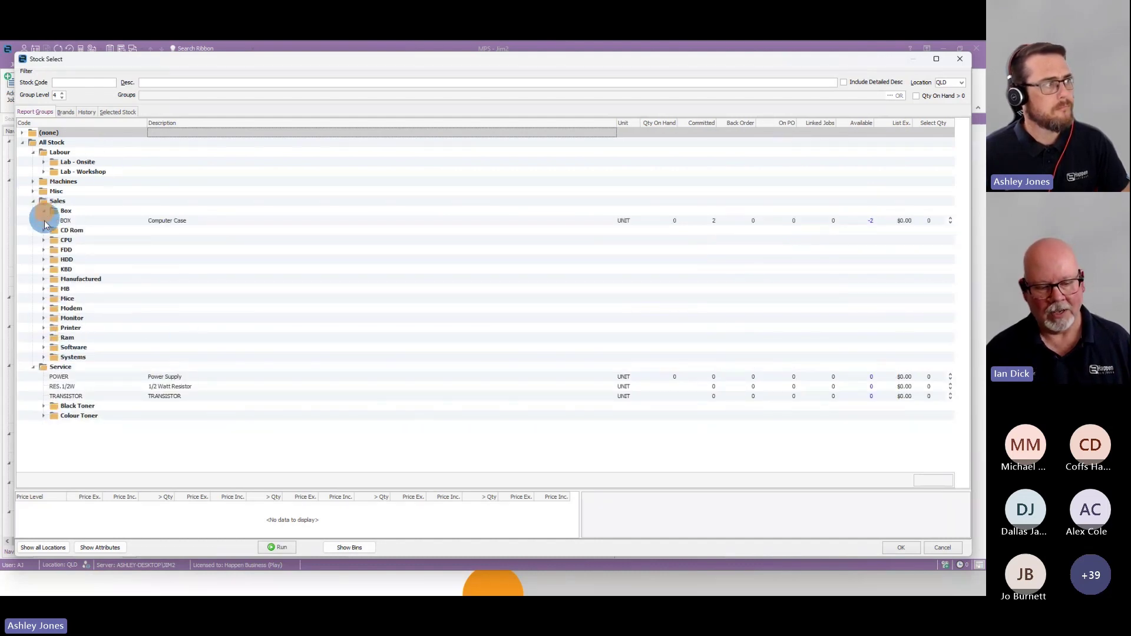
pyautogui.click(43, 259)
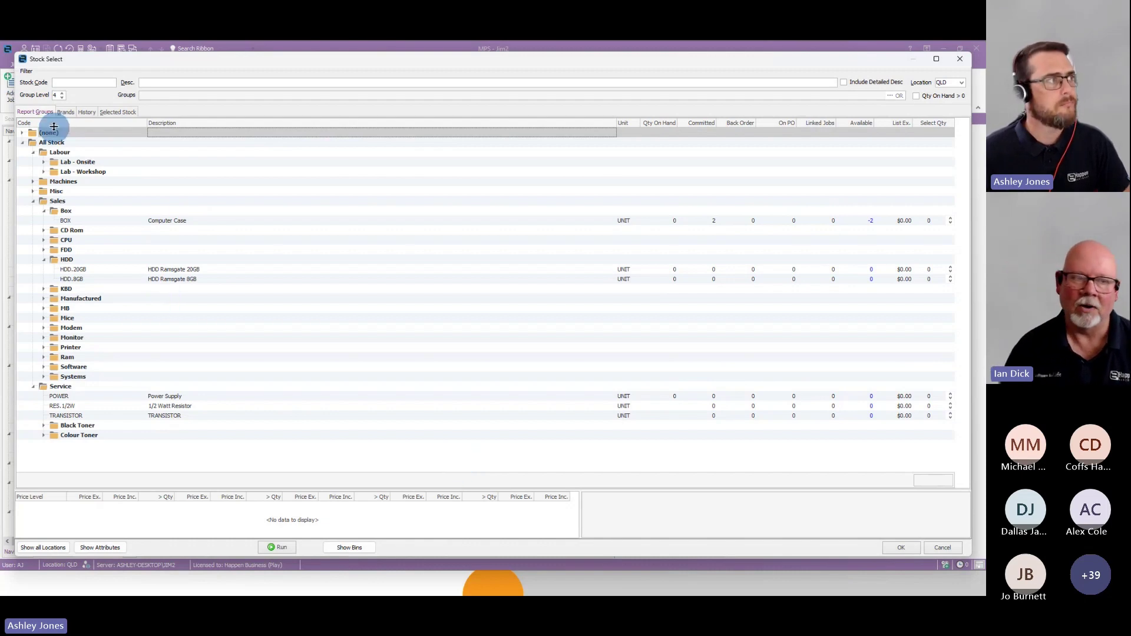
# - Examine the ABCBlocks and Fjord brands with their All Stock groups, and close the stock selection without choosing any stock
pyautogui.click(68, 112)
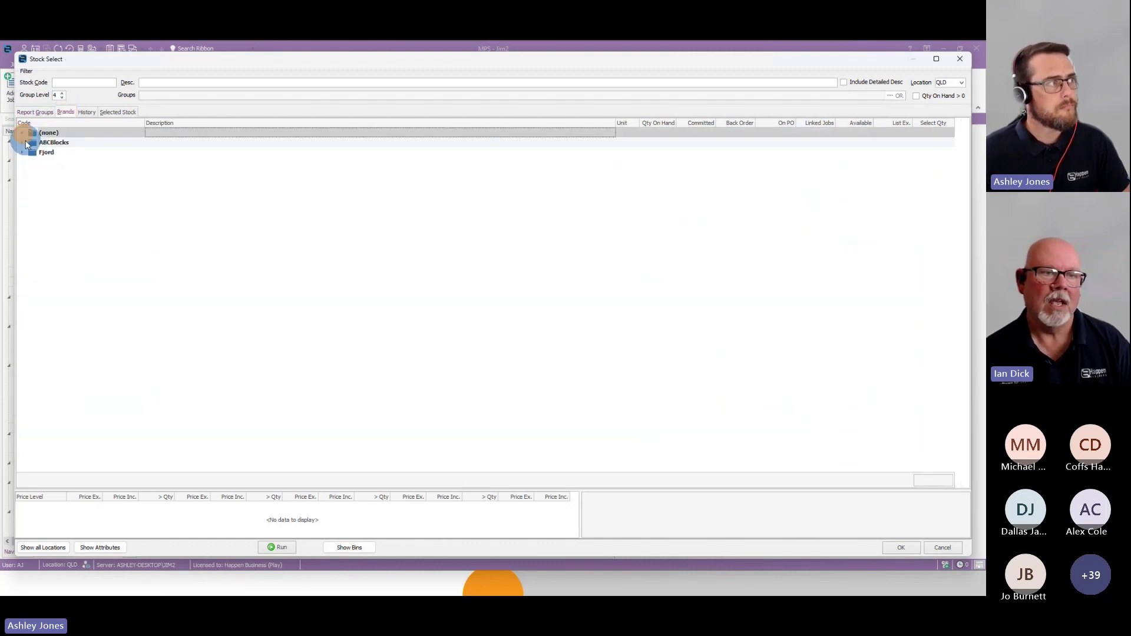
pyautogui.click(23, 143)
pyautogui.click(23, 183)
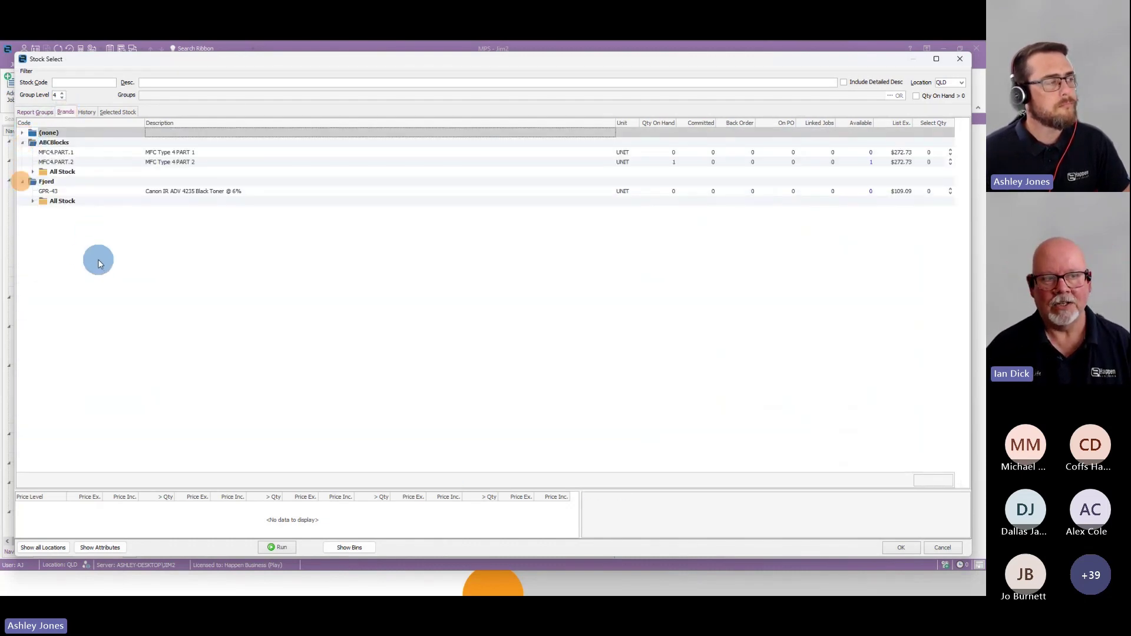
pyautogui.click(33, 203)
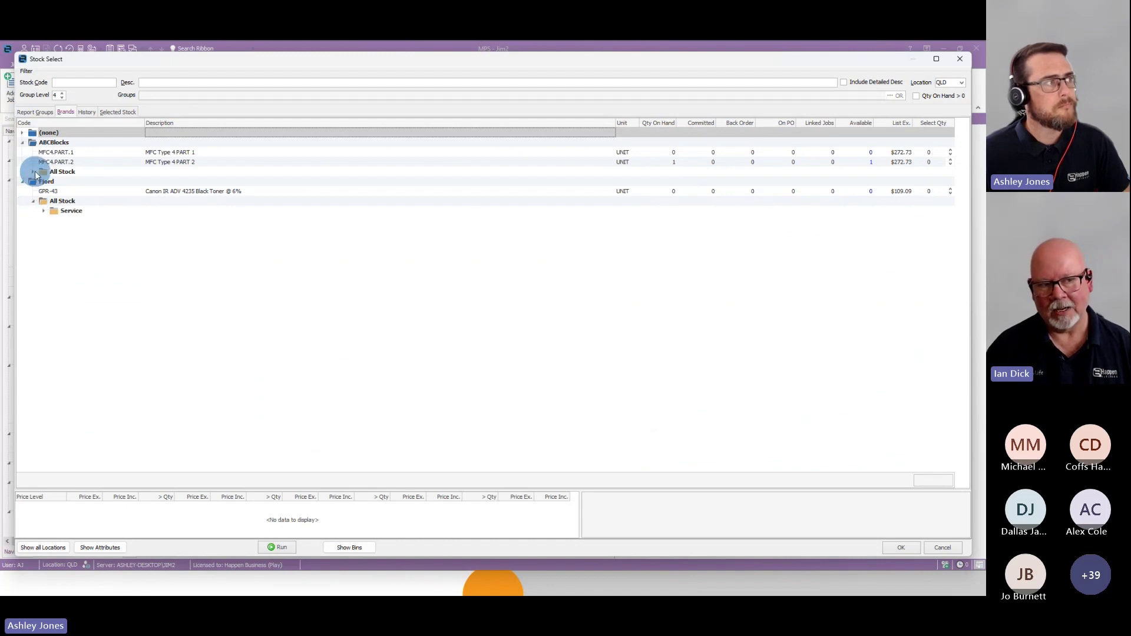
pyautogui.click(33, 172)
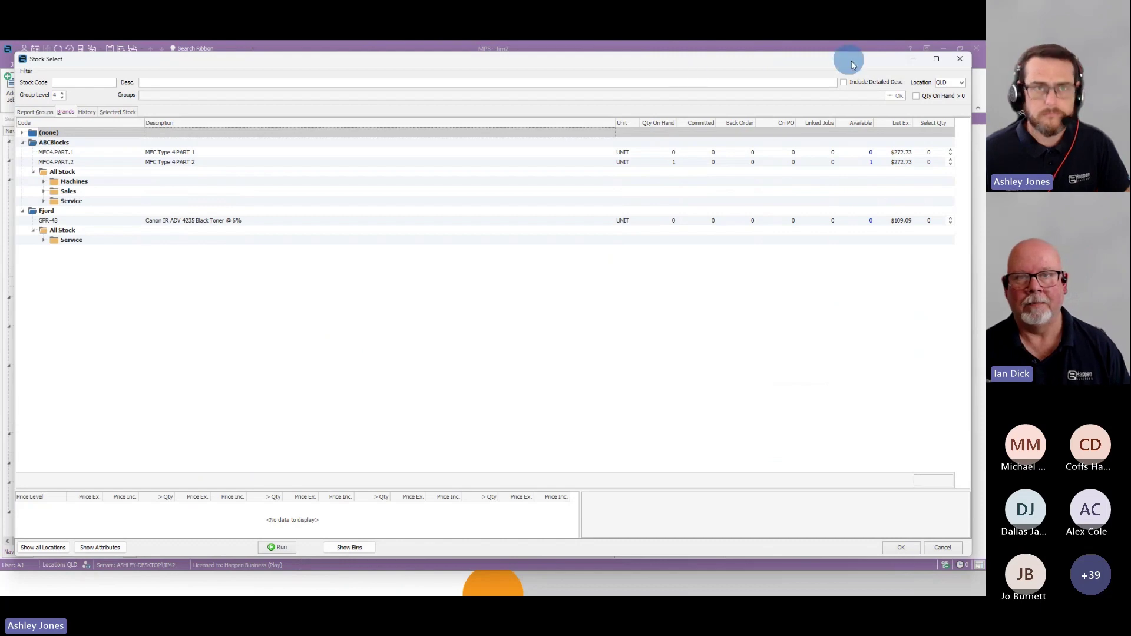
pyautogui.click(962, 61)
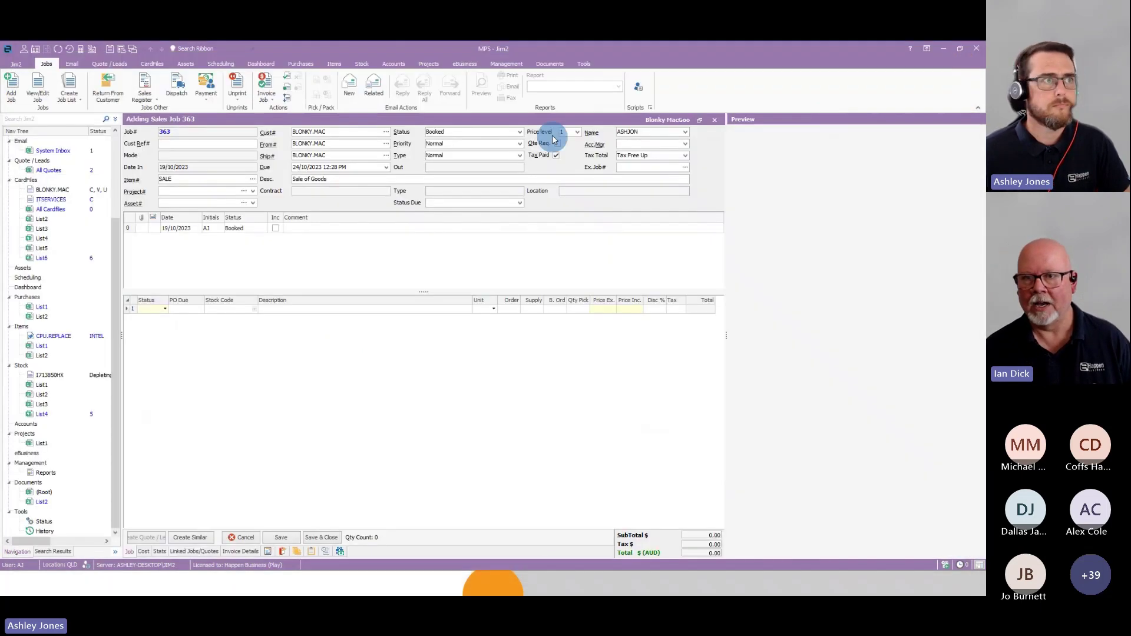
# - Create a new document list and run it for any folder
pyautogui.click(550, 64)
pyautogui.click(94, 97)
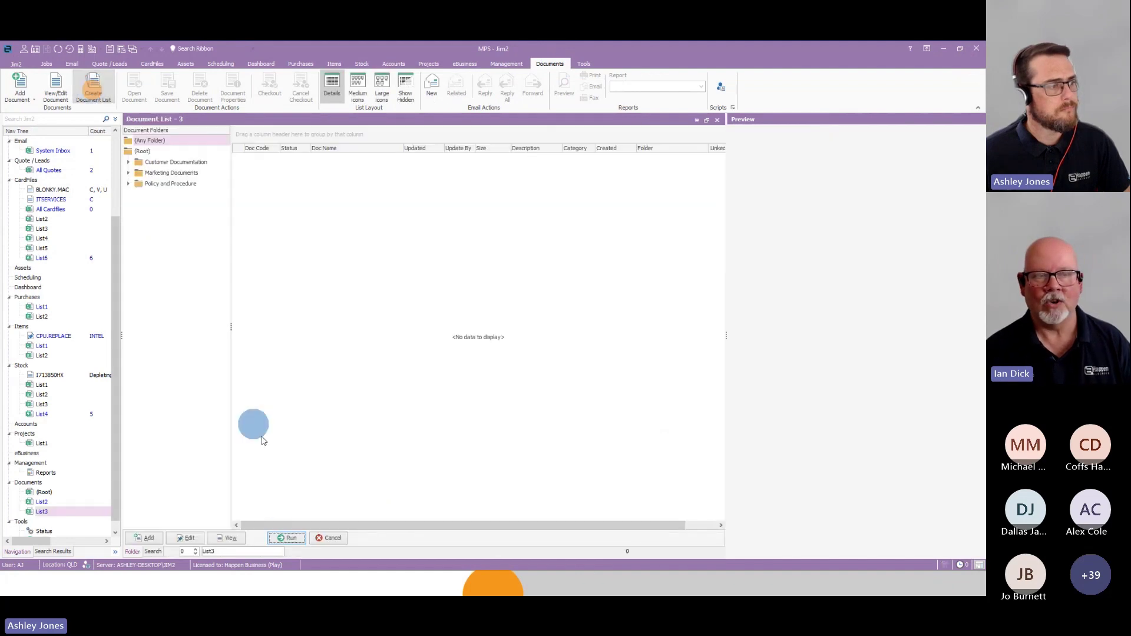
pyautogui.click(287, 538)
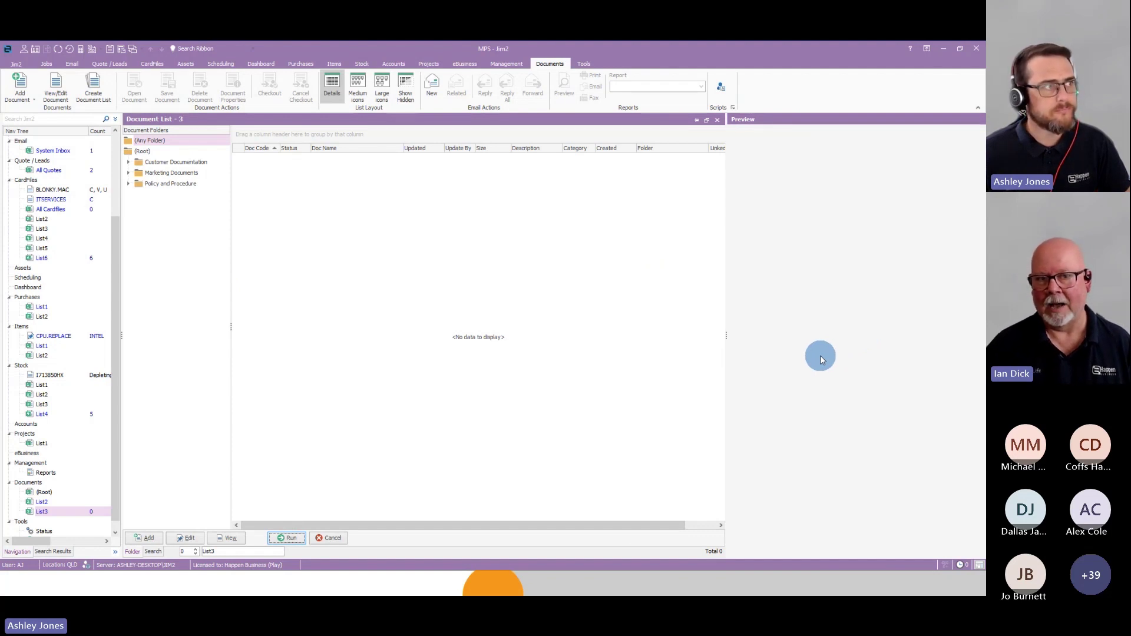
# - Show the document list's search filters and look through the tags on offer, leaving none selected
pyautogui.click(152, 551)
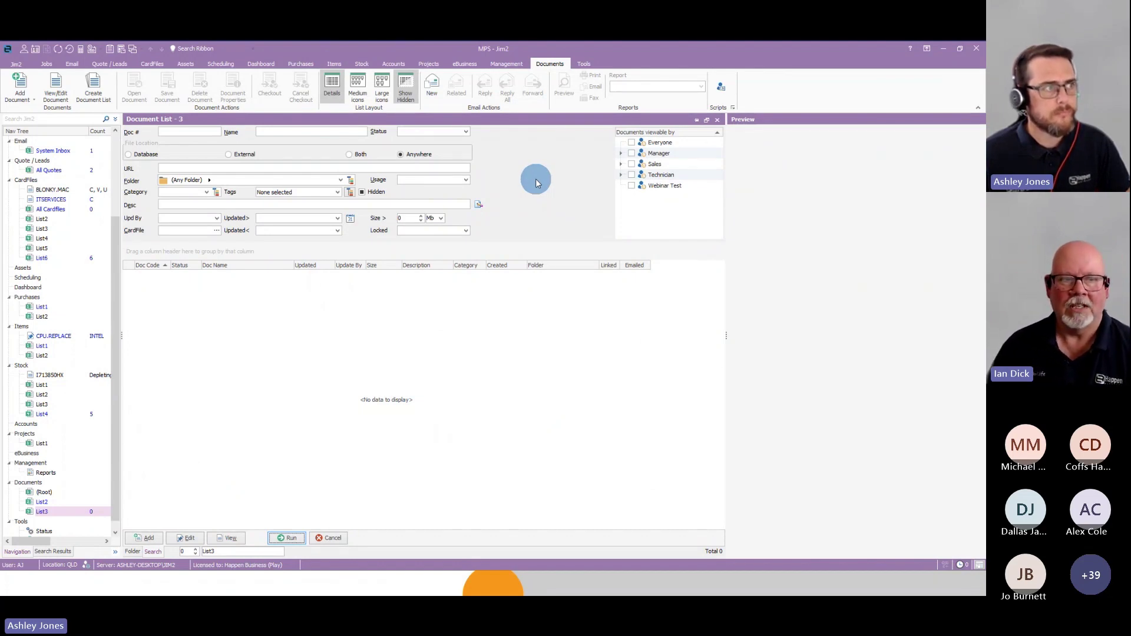
pyautogui.click(337, 192)
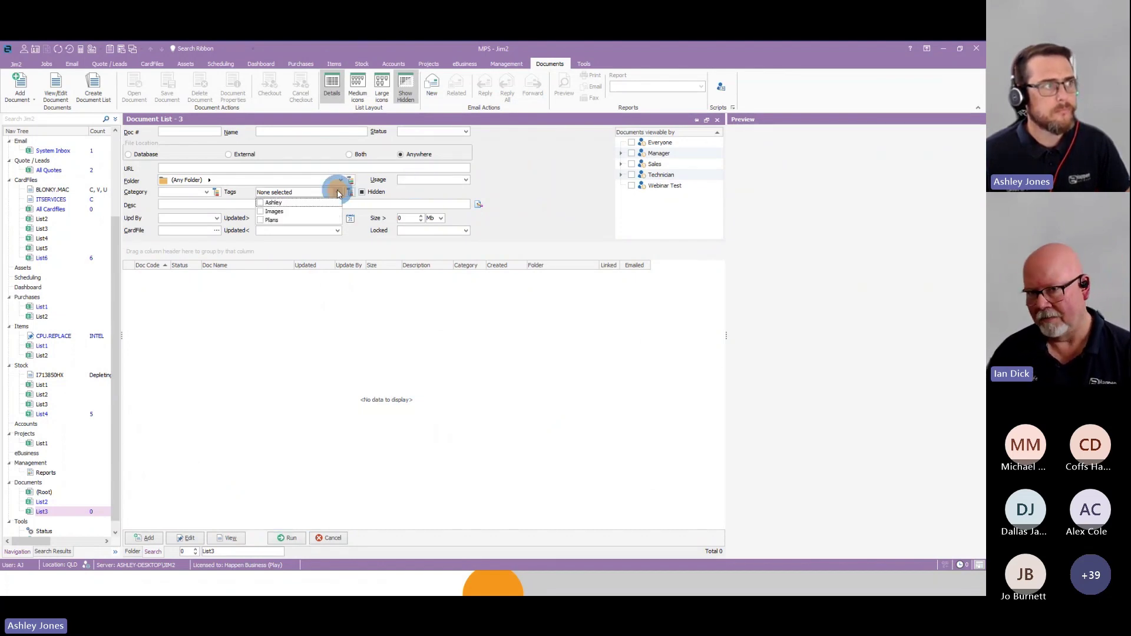
pyautogui.click(270, 220)
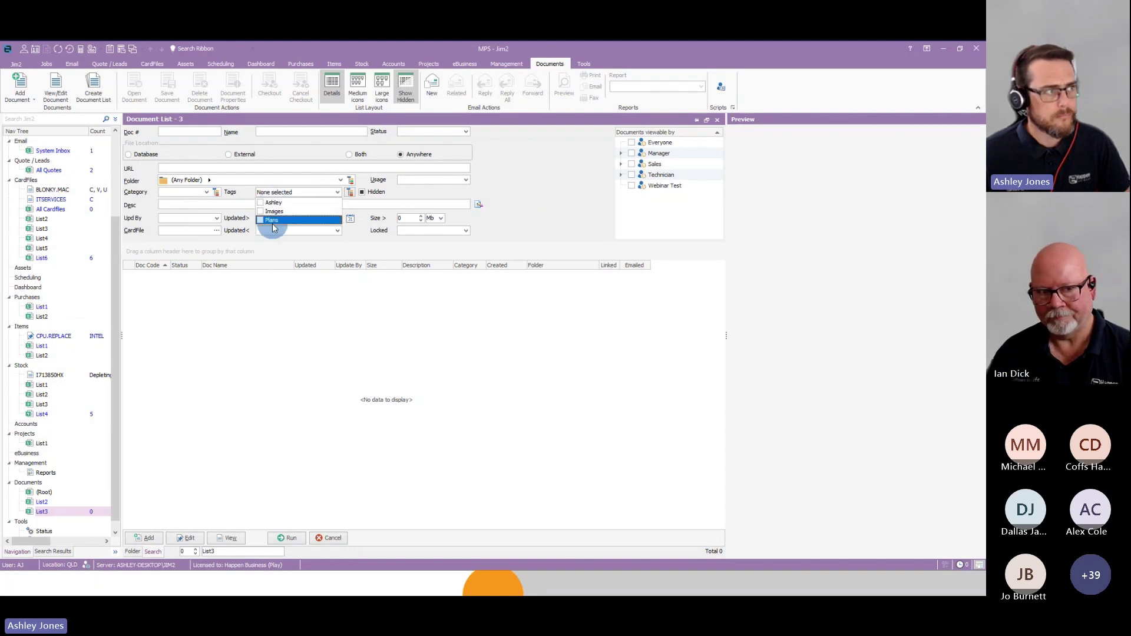
pyautogui.click(312, 404)
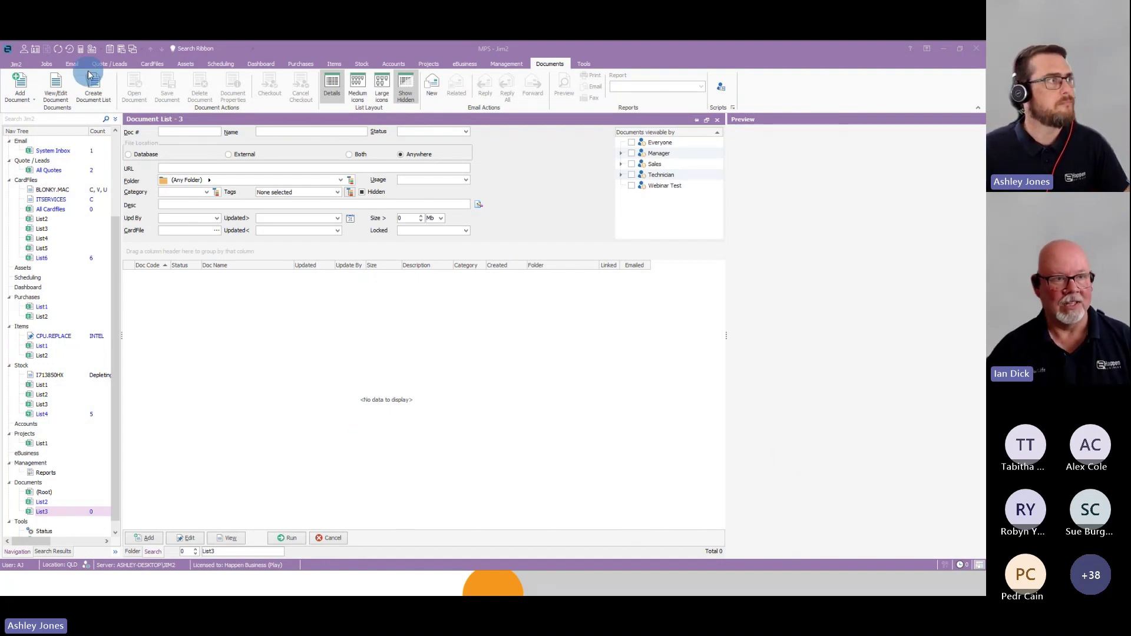
# - Review the cardfile report and non-report groups in CardFile Group Management, and close it
pyautogui.click(584, 64)
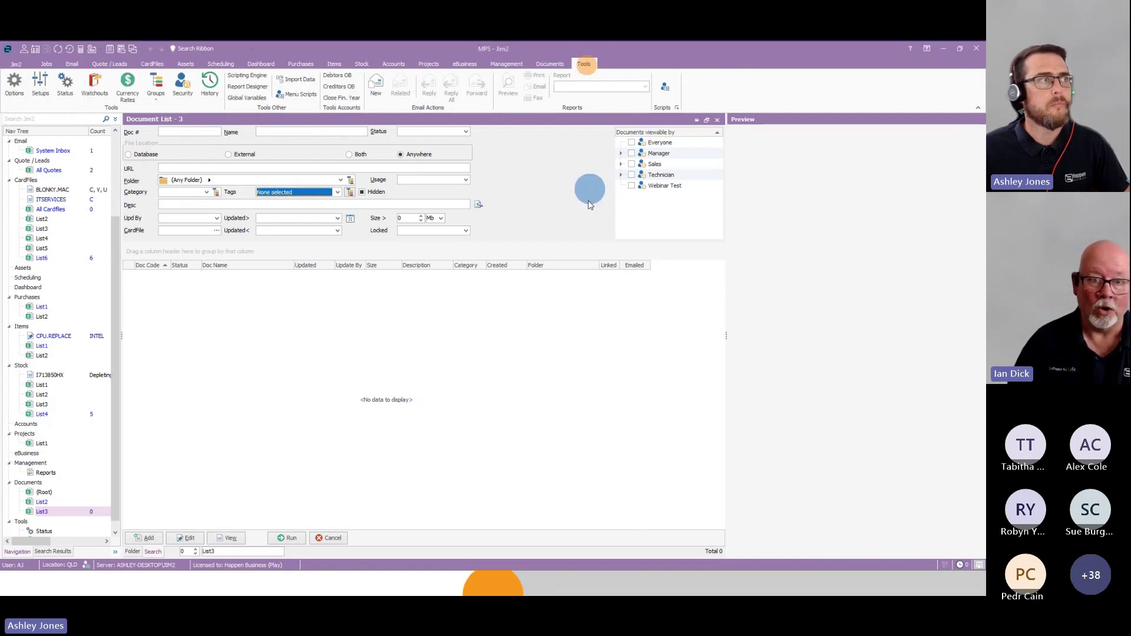
pyautogui.click(156, 85)
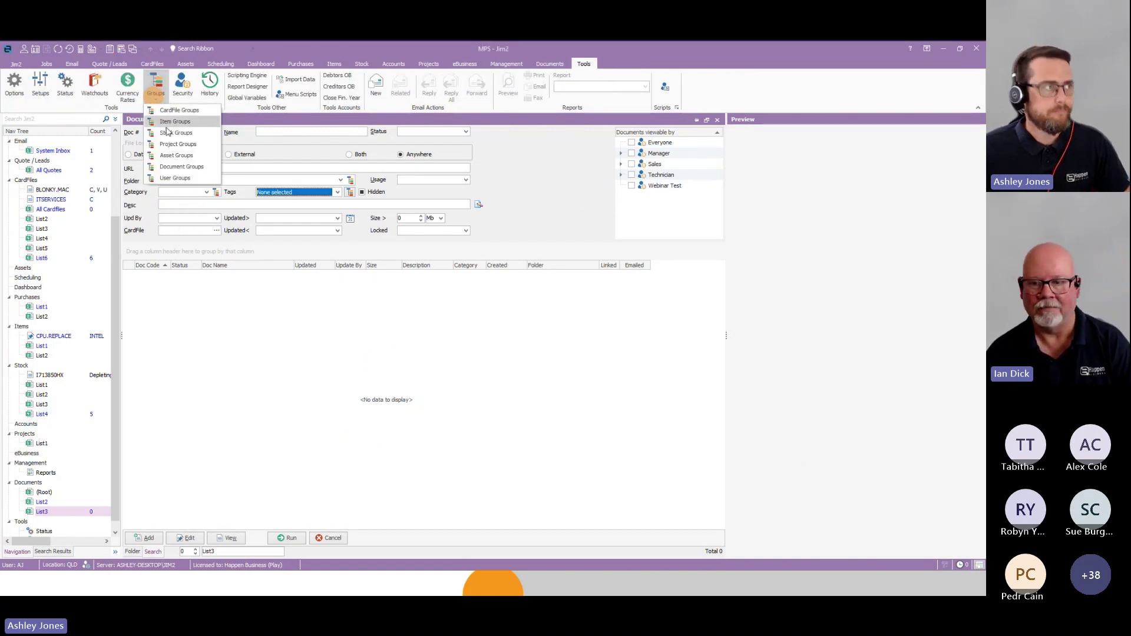
pyautogui.click(180, 110)
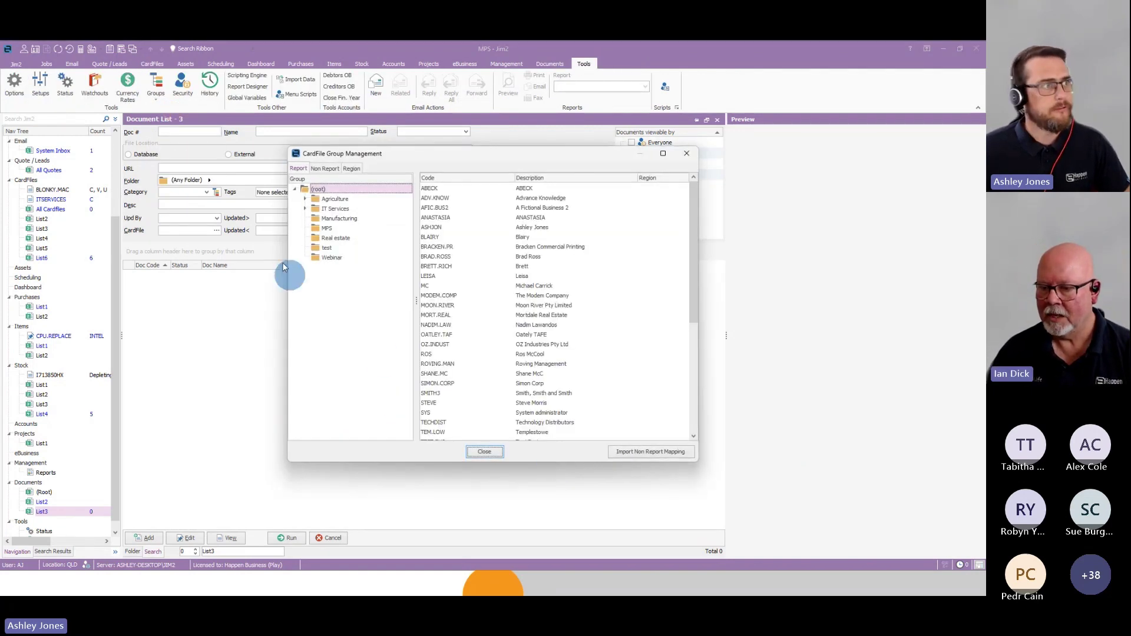
pyautogui.click(330, 170)
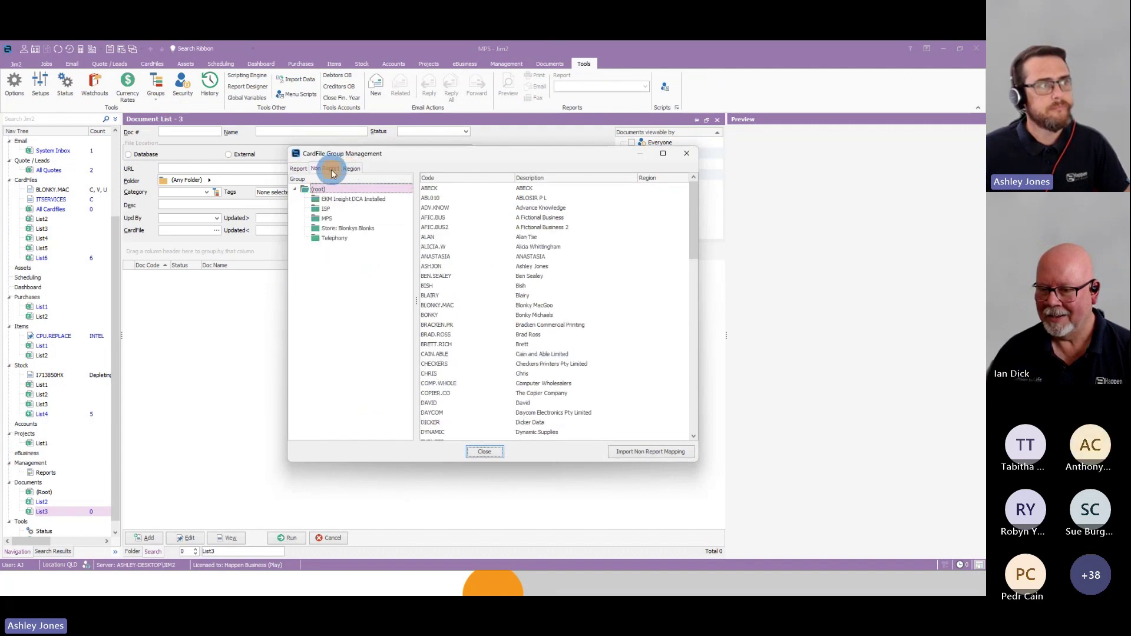
pyautogui.click(687, 154)
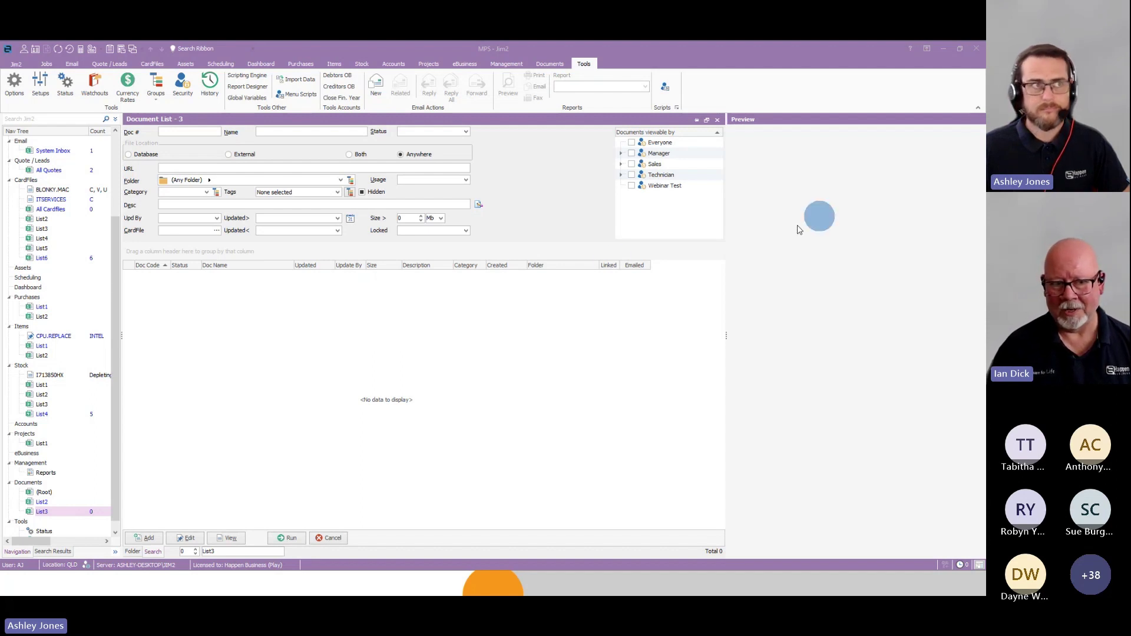
# - Return the new document list to its folder view showing any folder
pyautogui.scroll(-1, 56, 379)
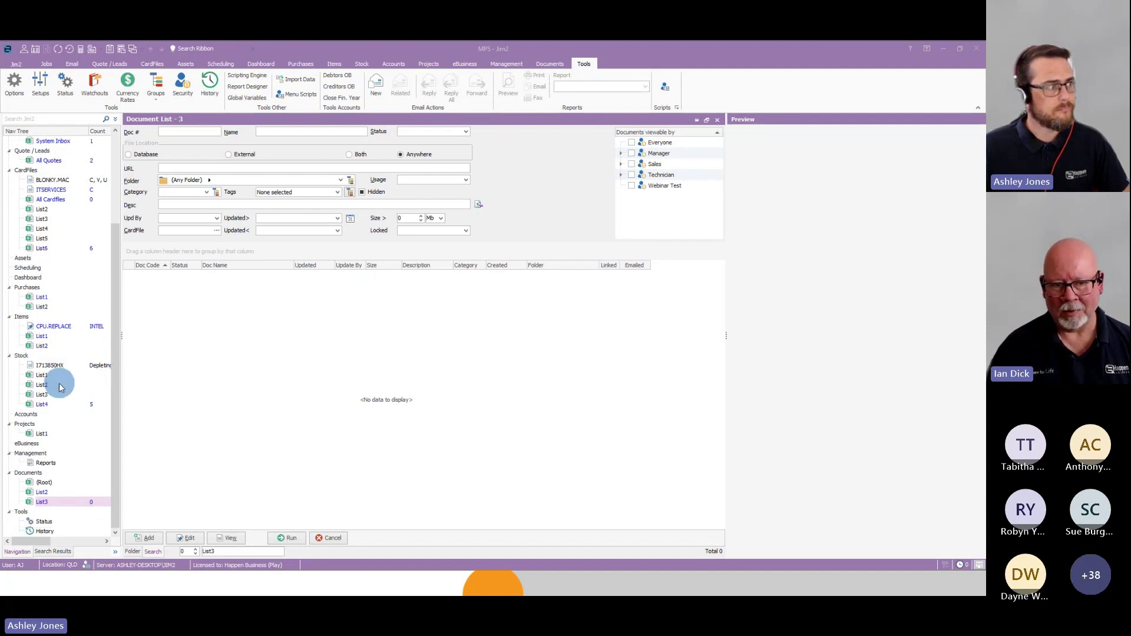
pyautogui.click(42, 504)
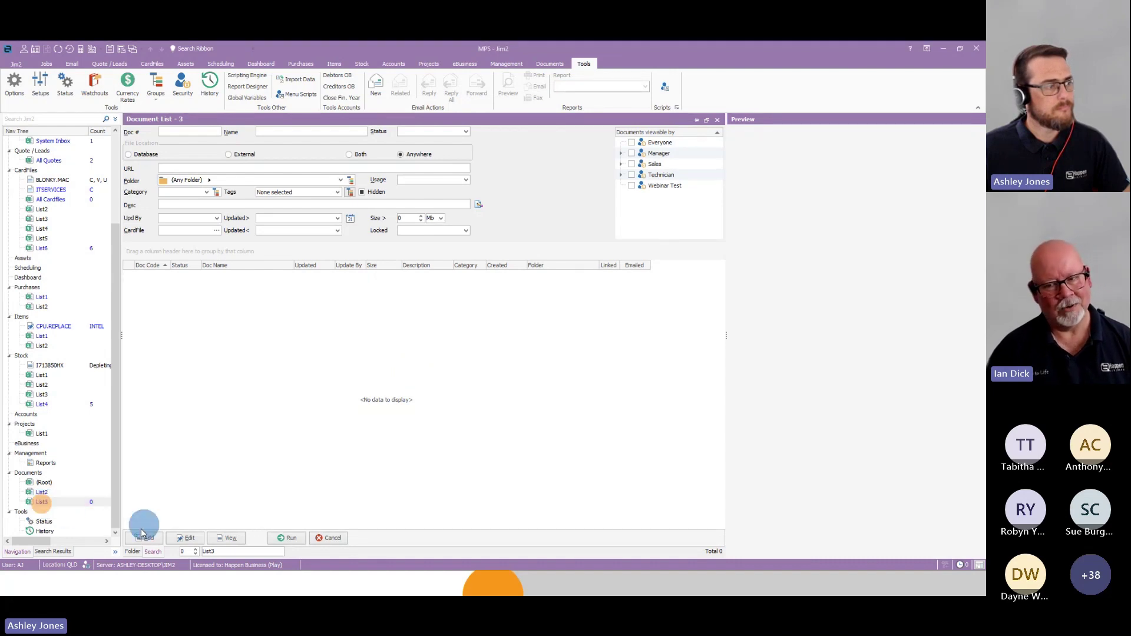
pyautogui.click(132, 552)
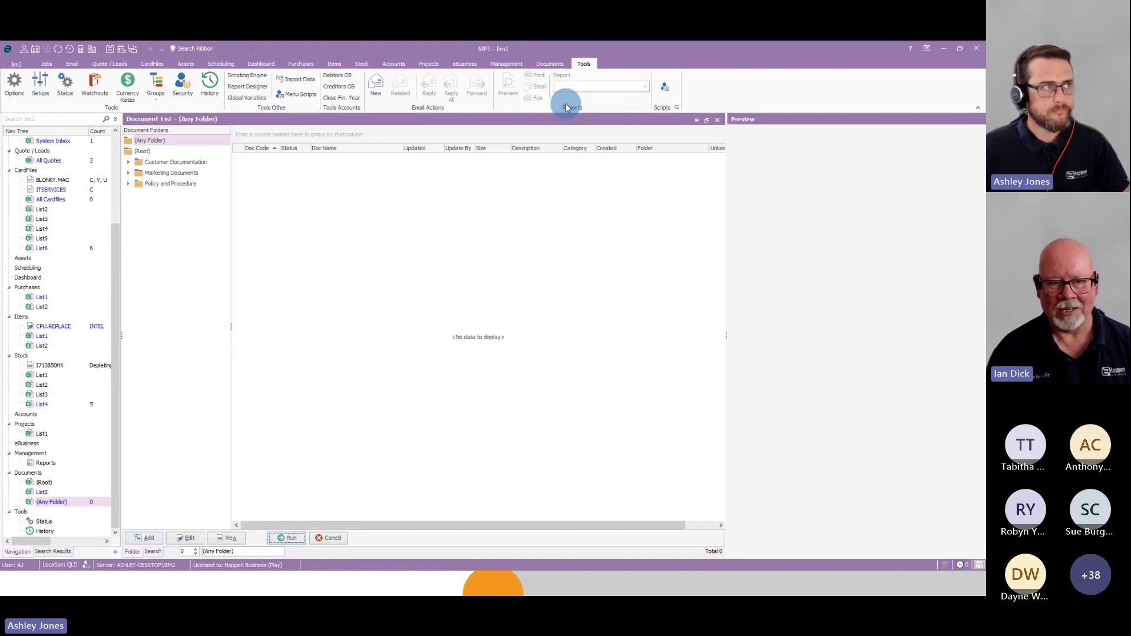
# - Review the document folders in Document Group Management, and close it
pyautogui.click(156, 85)
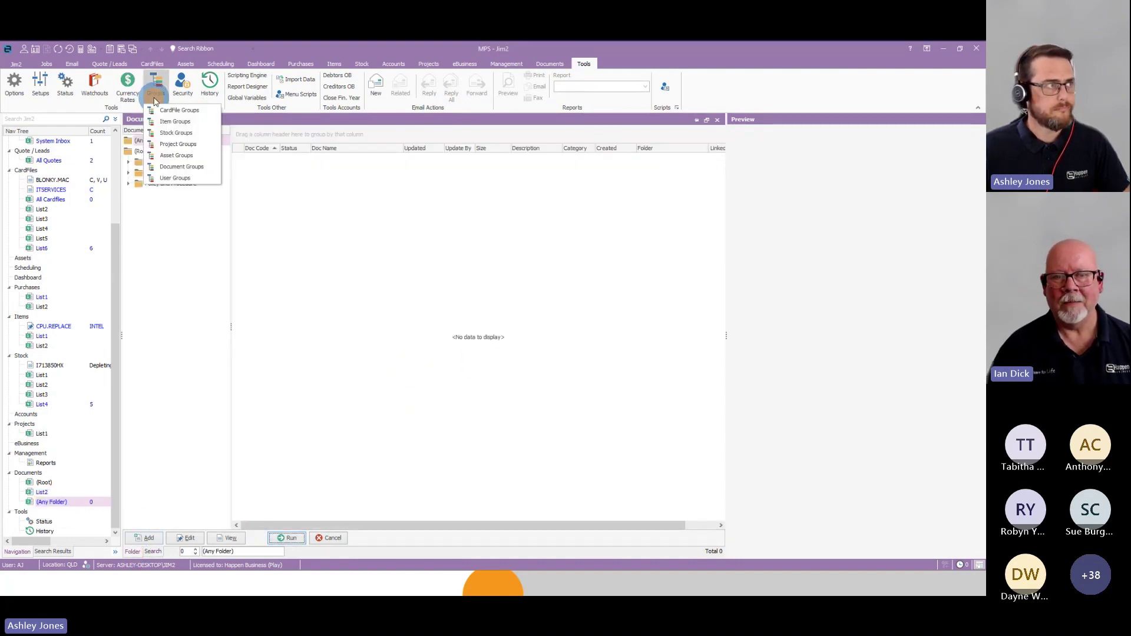
pyautogui.click(181, 167)
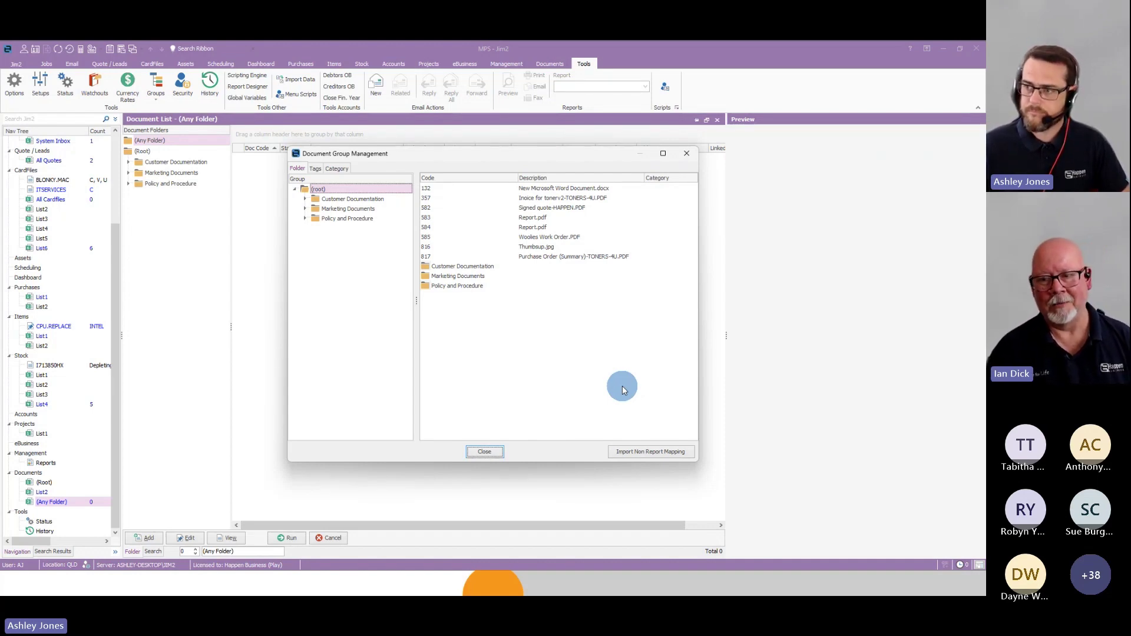
pyautogui.click(686, 154)
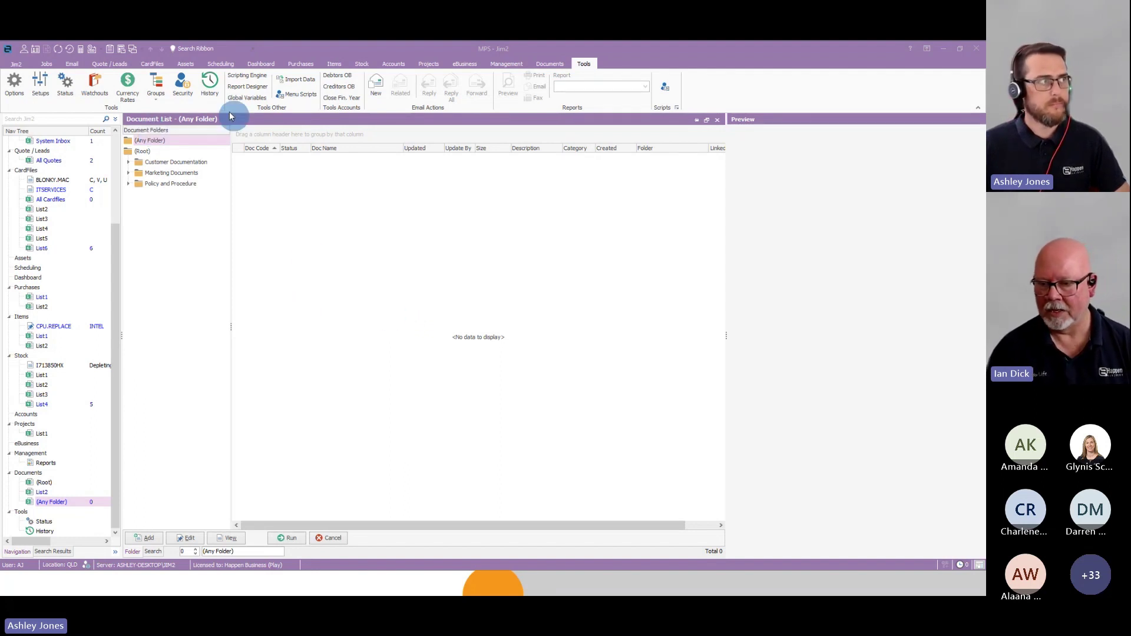
# - Show multi-selecting cardfiles MOON.RIVER through TECHDIST in CardFile Group Management with the IT Services group expanded, and close it
pyautogui.click(157, 93)
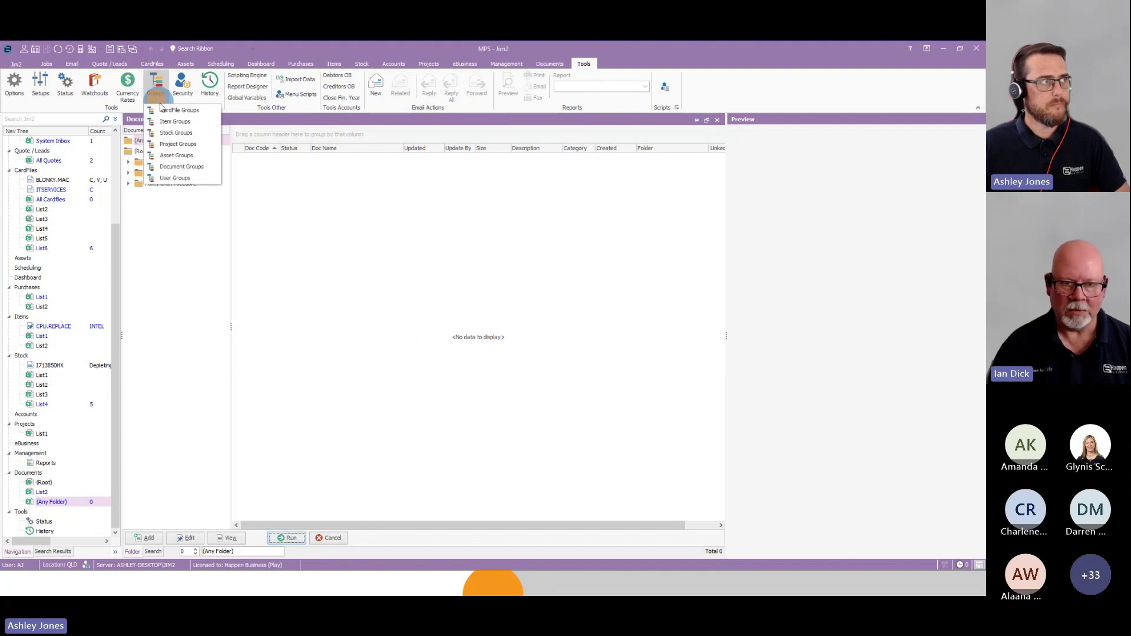
pyautogui.click(165, 110)
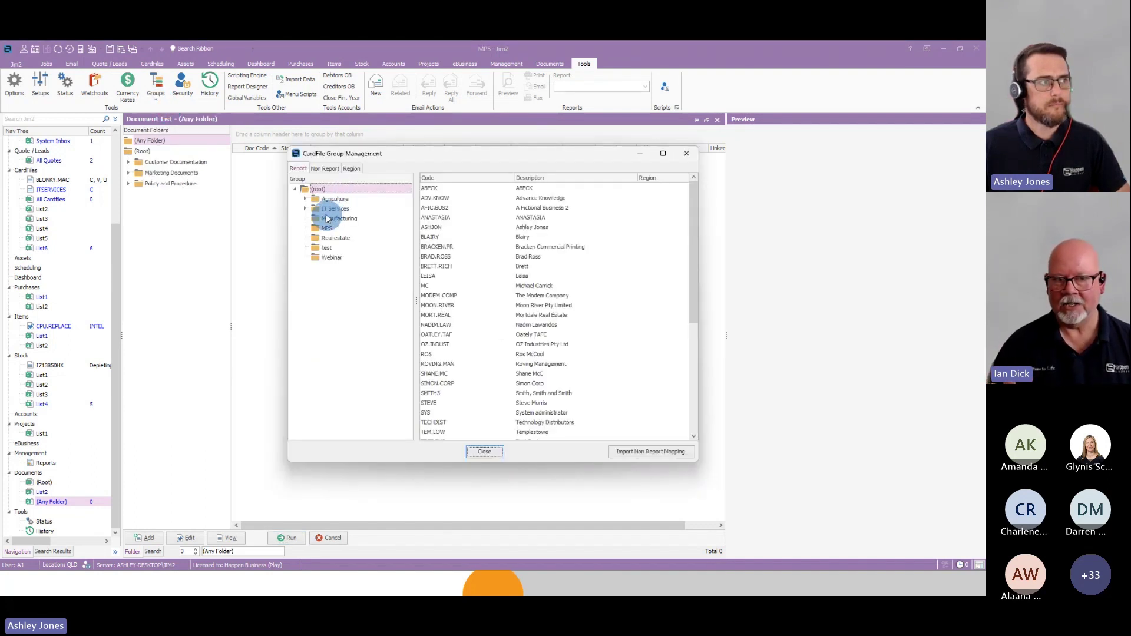
pyautogui.click(305, 209)
pyautogui.click(447, 306)
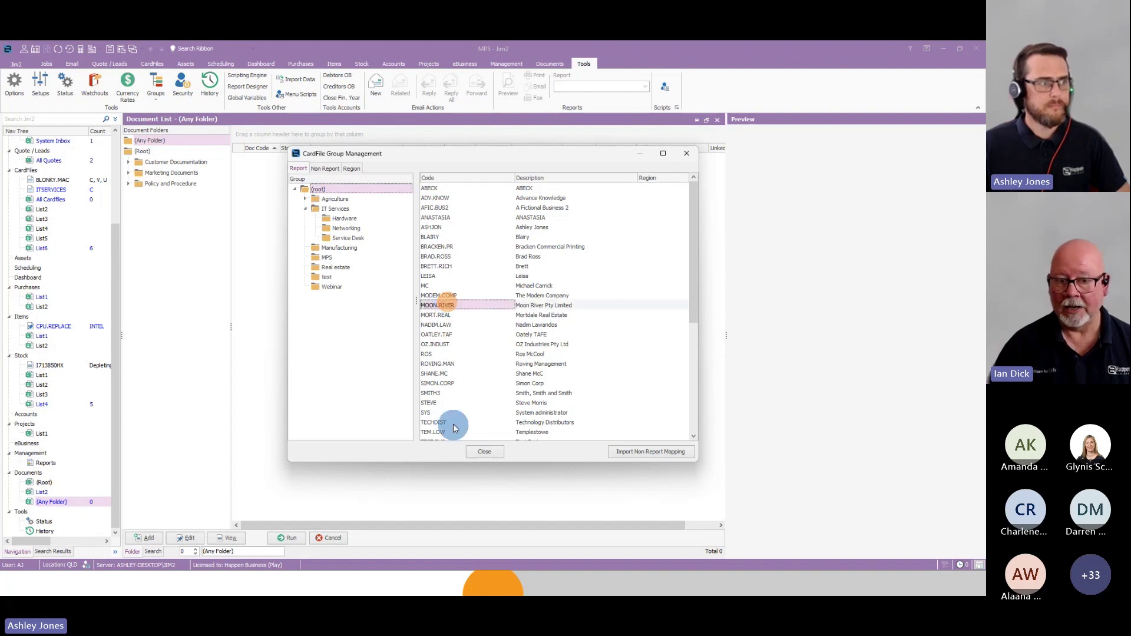
pyautogui.keyDown('shift'); pyautogui.click(454, 422); pyautogui.keyUp('shift')
pyautogui.moveTo(435, 307); pyautogui.dragTo(500, 383)
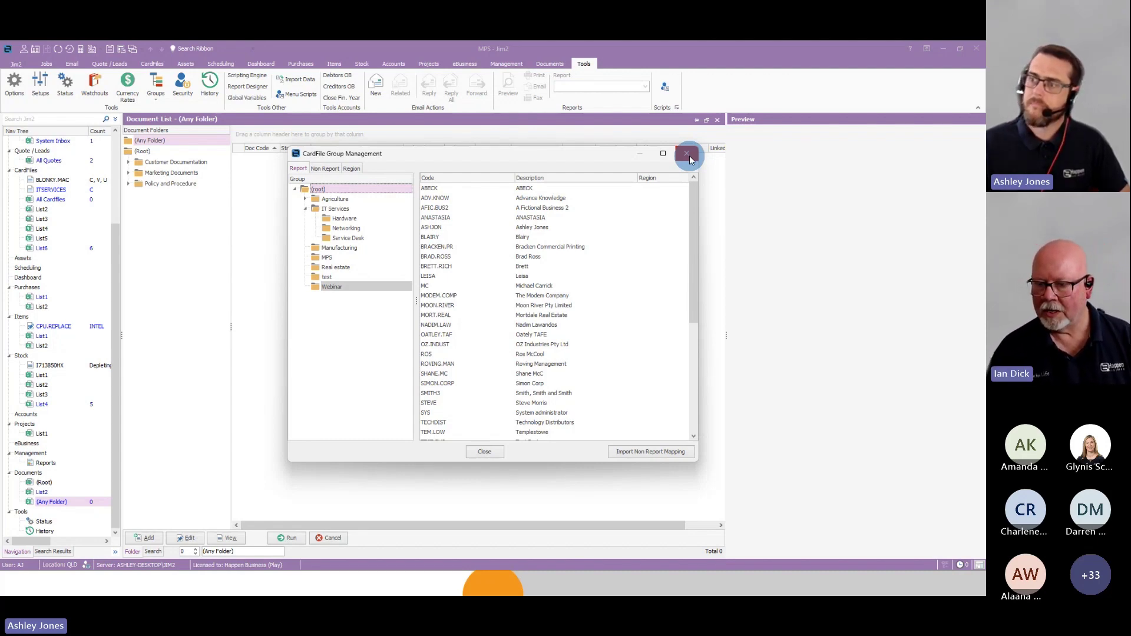
pyautogui.click(687, 155)
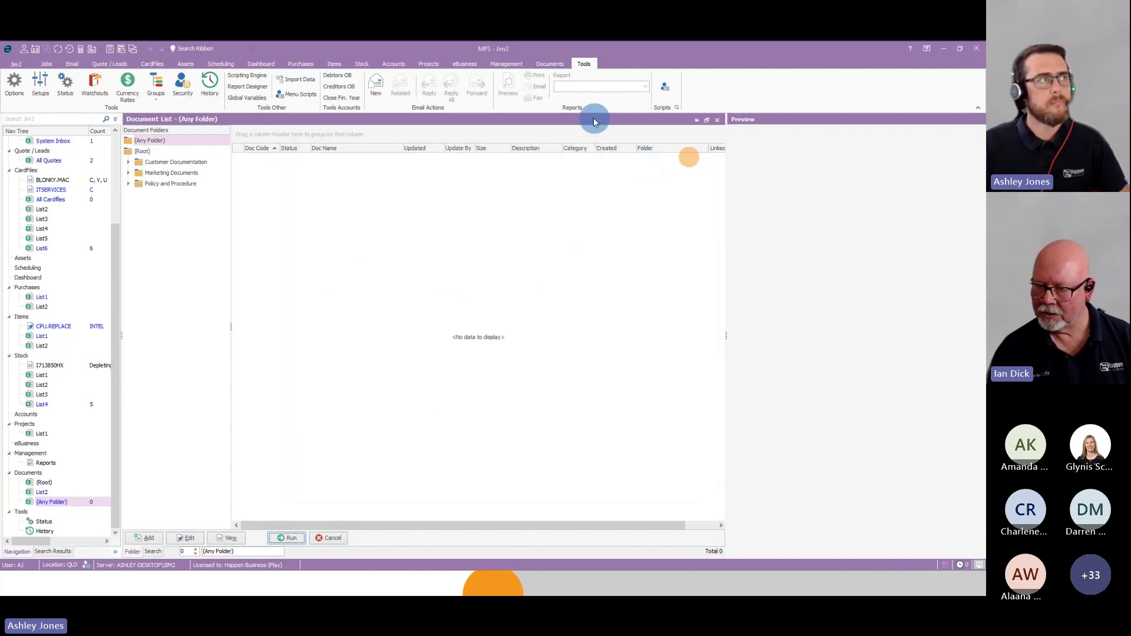
# - Open Stock Group Management and expand the All Stock report group to show its subgroups
pyautogui.click(154, 94)
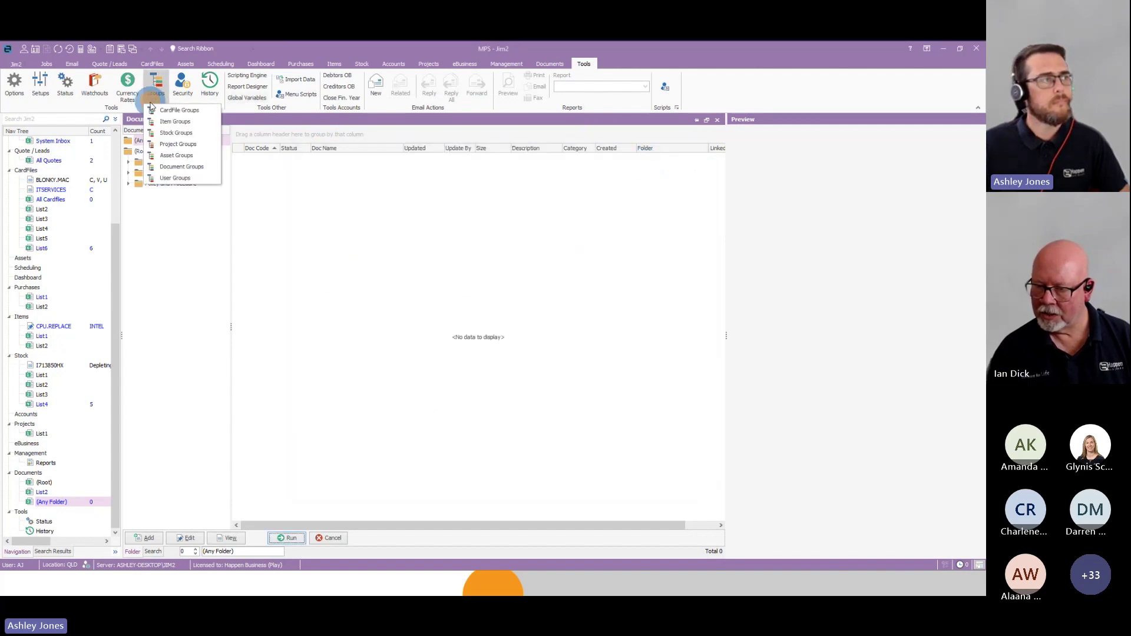
pyautogui.click(175, 133)
pyautogui.click(305, 200)
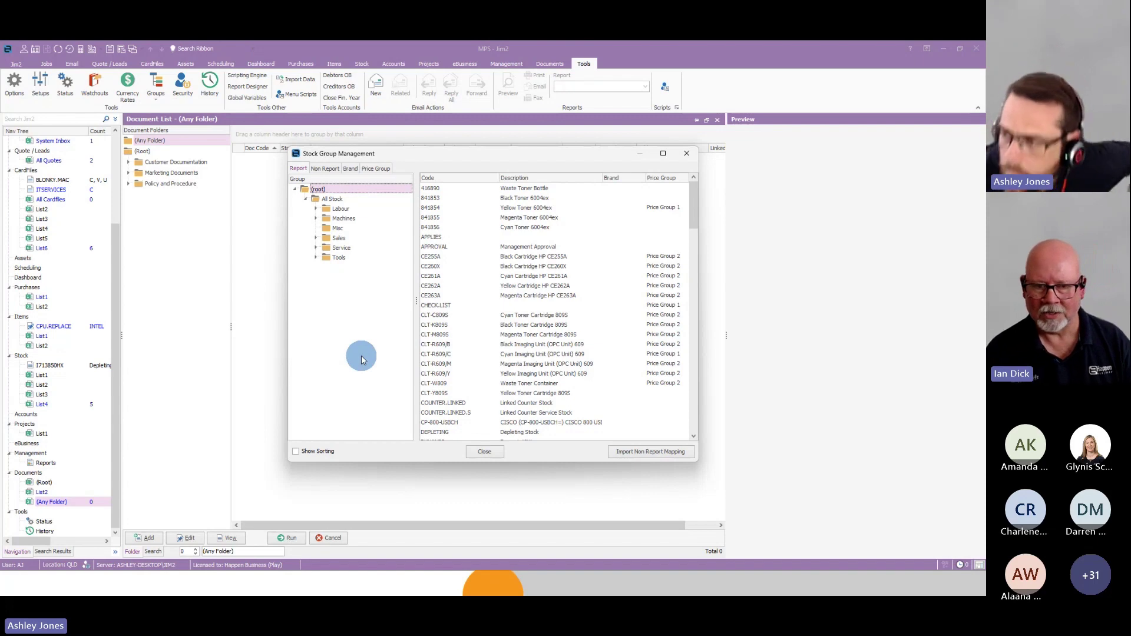
# - Add a non-report stock group named Northern Group under the root
pyautogui.click(325, 169)
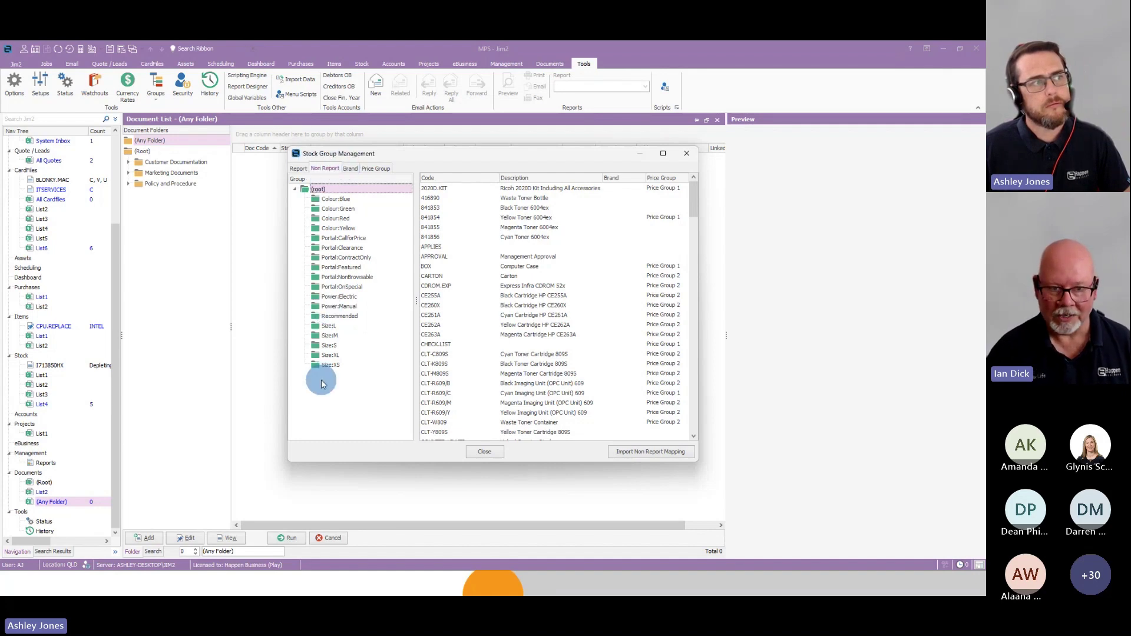
pyautogui.rightClick(360, 402)
pyautogui.click(371, 407)
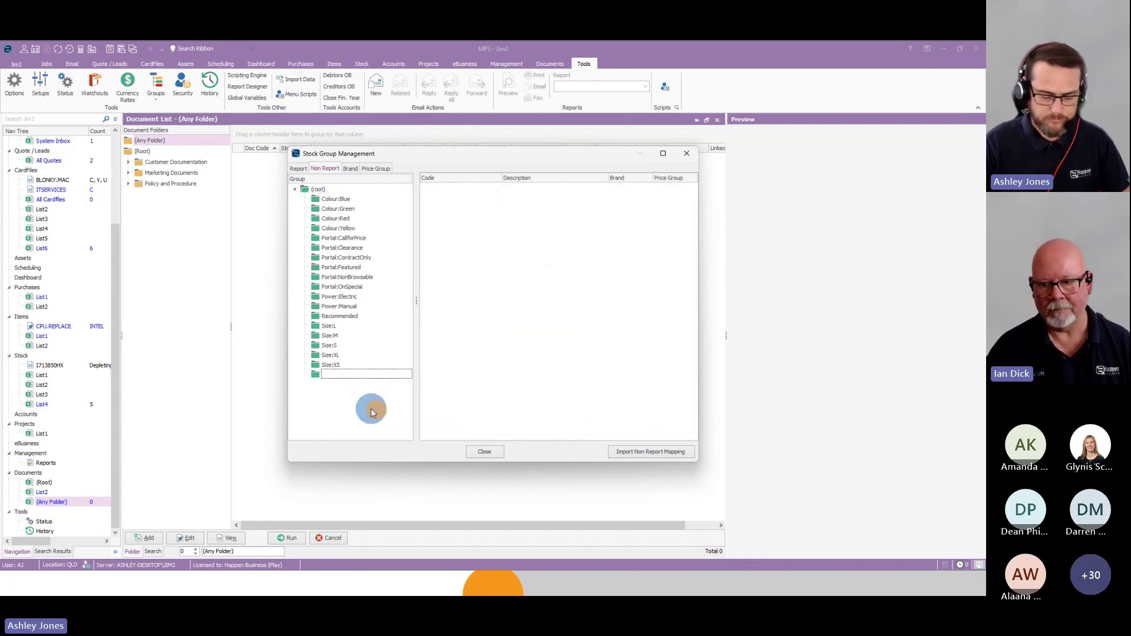
pyautogui.write('Northern Grou')
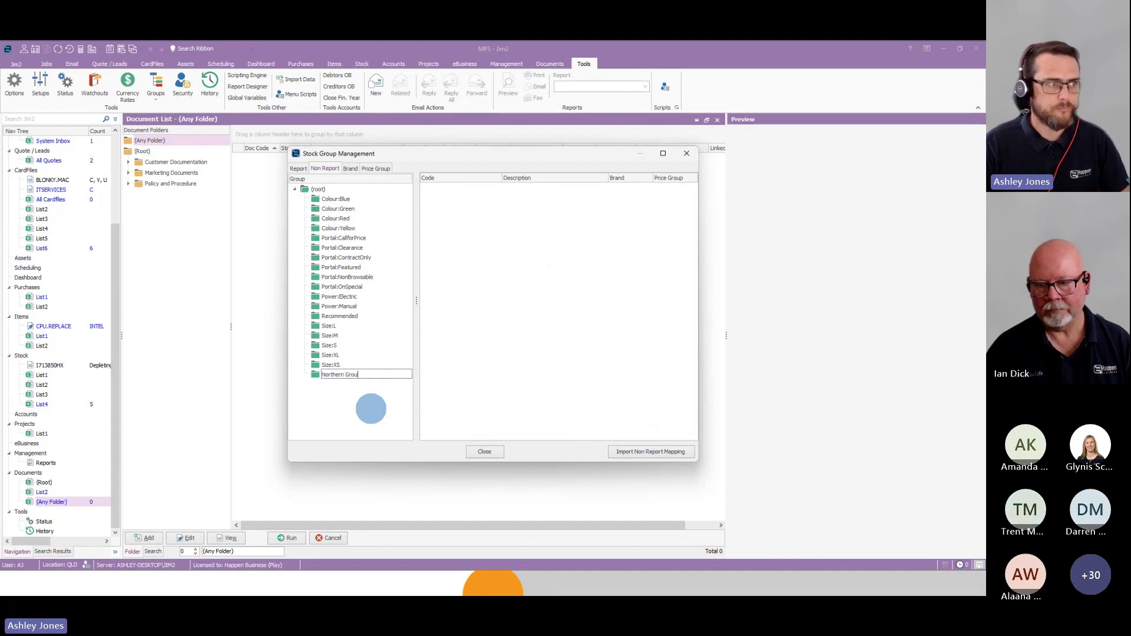
pyautogui.write('p')
pyautogui.press('Return')
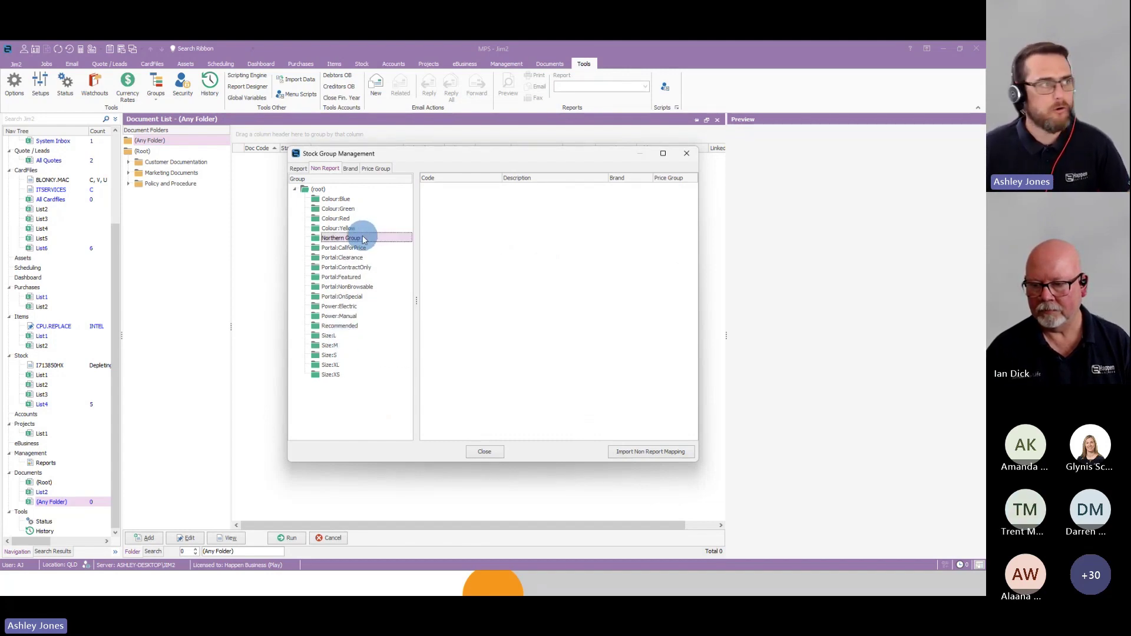
# - Assign the root's stock codes CE262A through CLT-R609/Y to Northern Group together, and display the group's stock
pyautogui.click(311, 189)
pyautogui.click(485, 324)
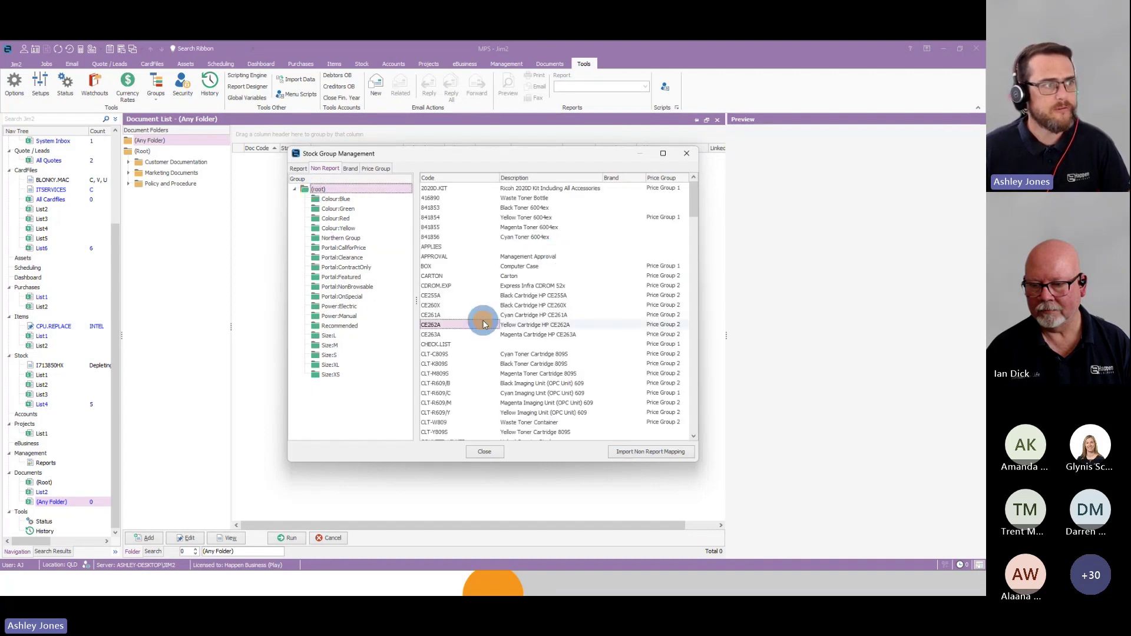
pyautogui.keyDown('shift'); pyautogui.click(514, 412); pyautogui.keyUp('shift')
pyautogui.moveTo(456, 323); pyautogui.dragTo(360, 238)
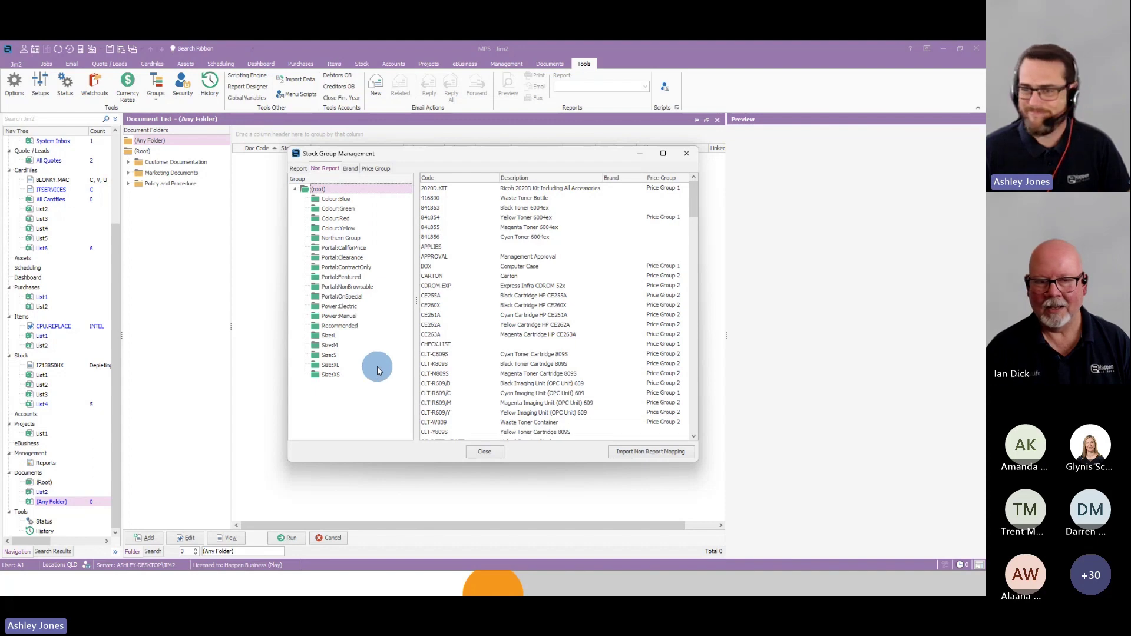
pyautogui.click(345, 237)
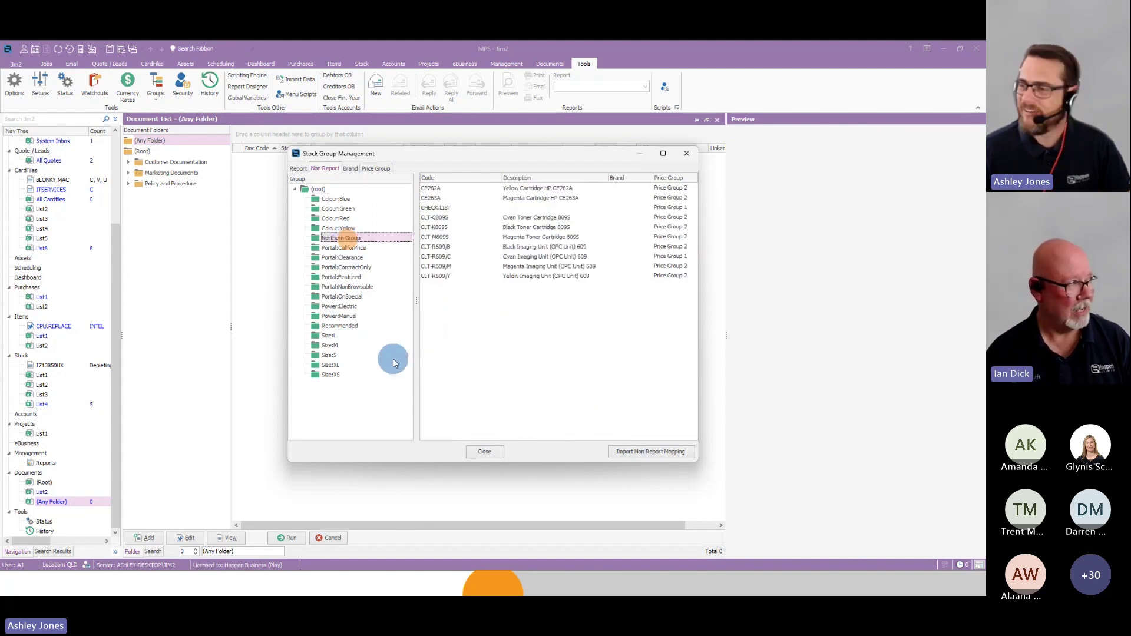
pyautogui.click(504, 376)
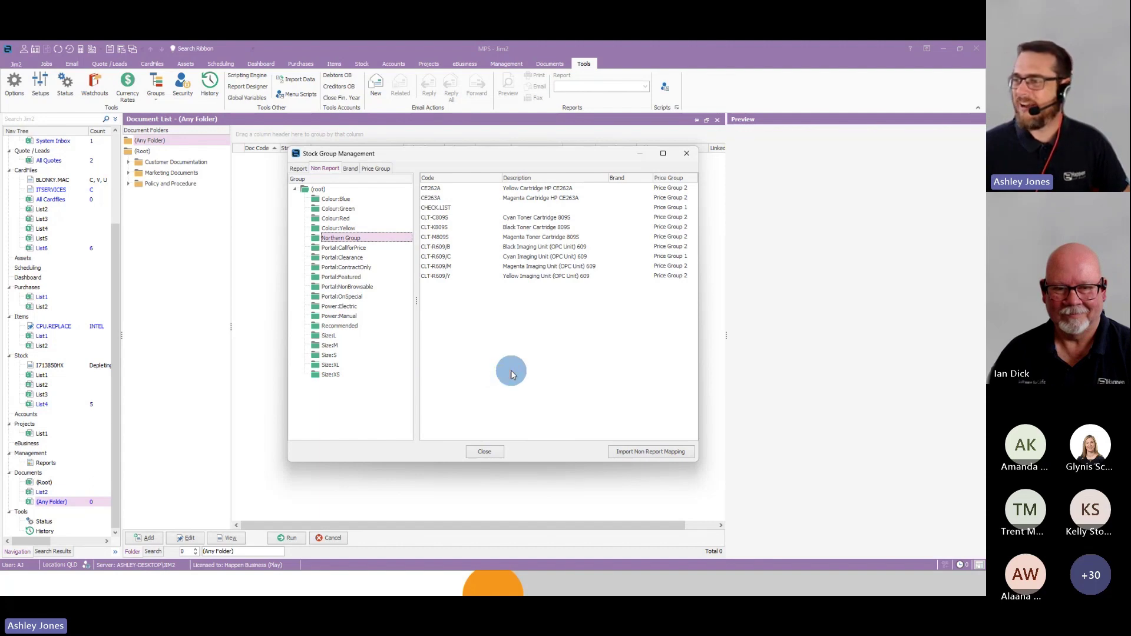